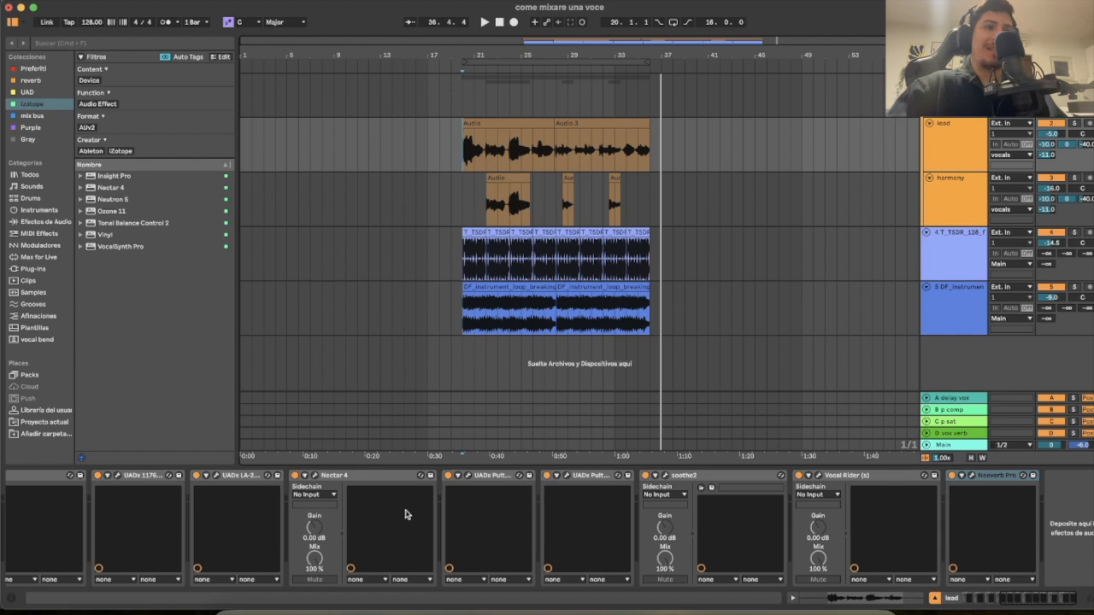
Highlight the loop range, the lead and harmony vocal clips, and the clips on the two instrumental tracks
scroll(704, 513, left, 3)
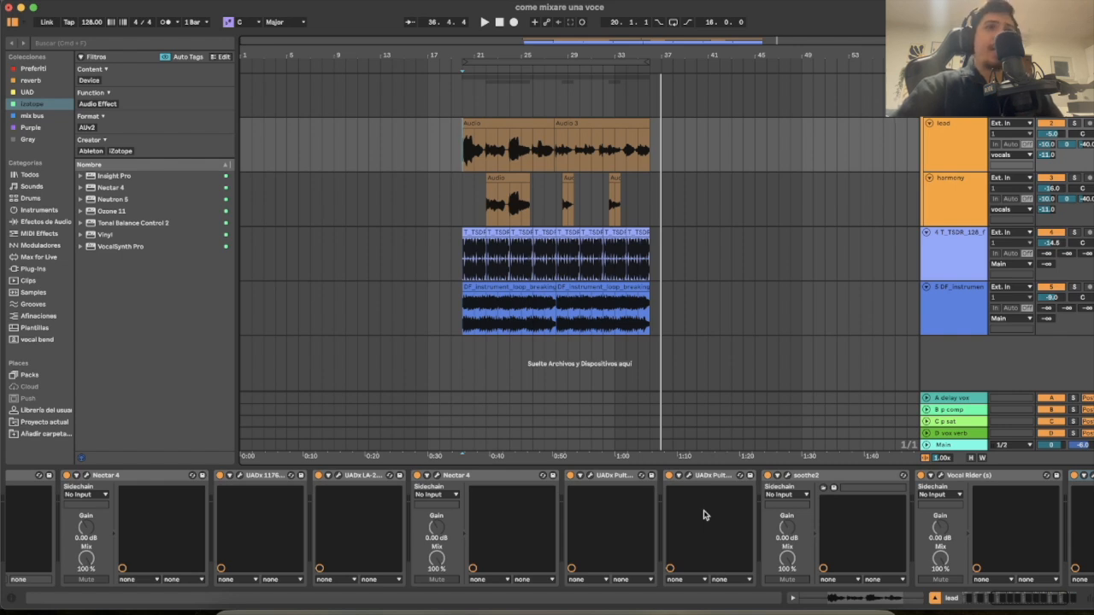
click(499, 58)
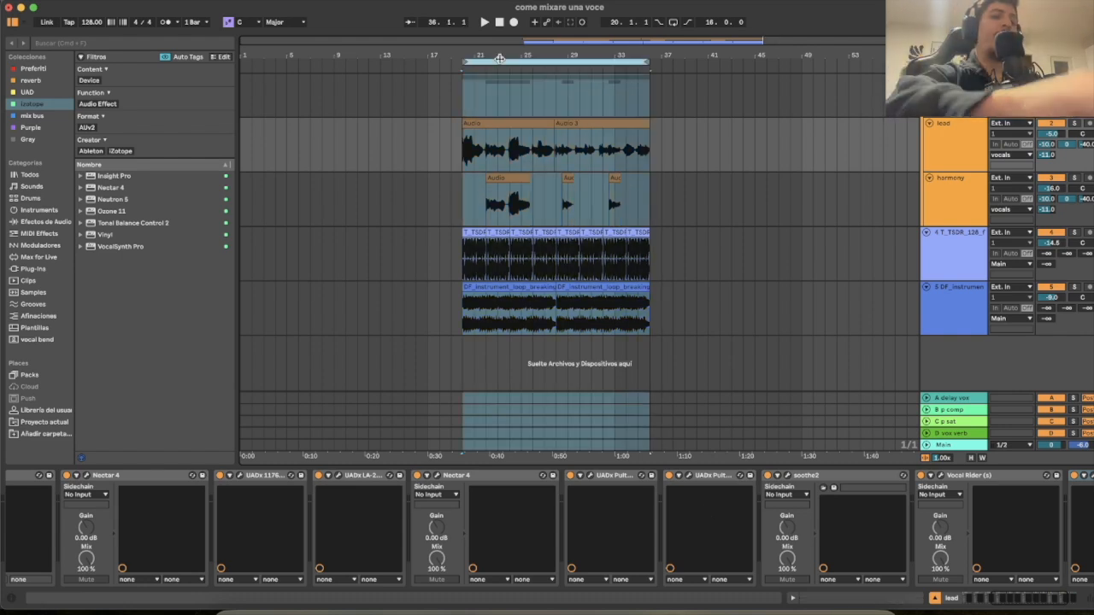
drag(440, 149, 767, 199)
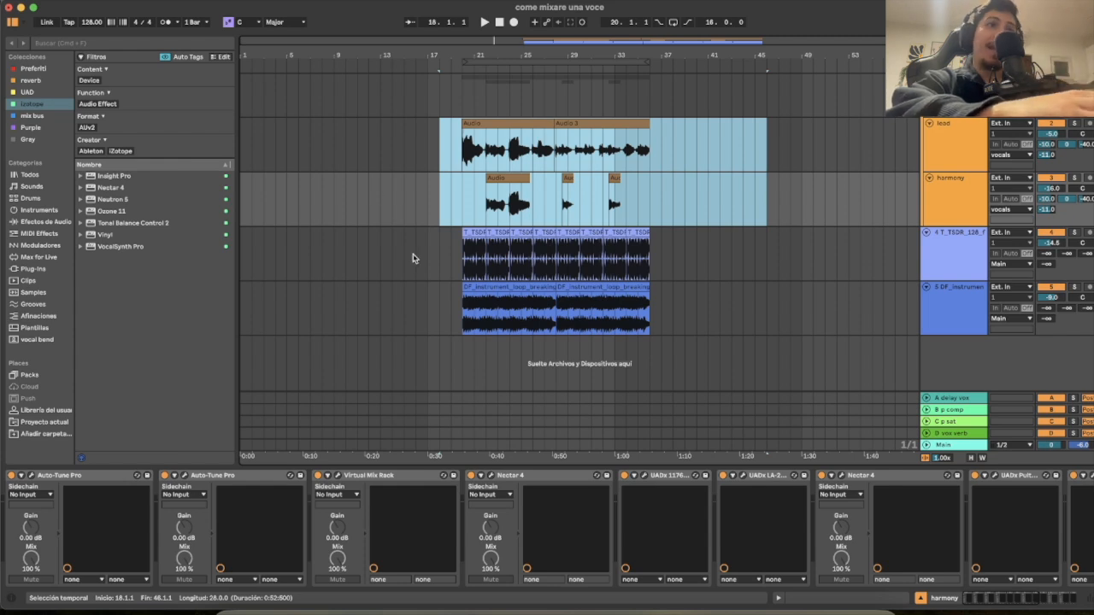
drag(415, 252, 740, 317)
drag(451, 308, 774, 323)
drag(427, 254, 740, 322)
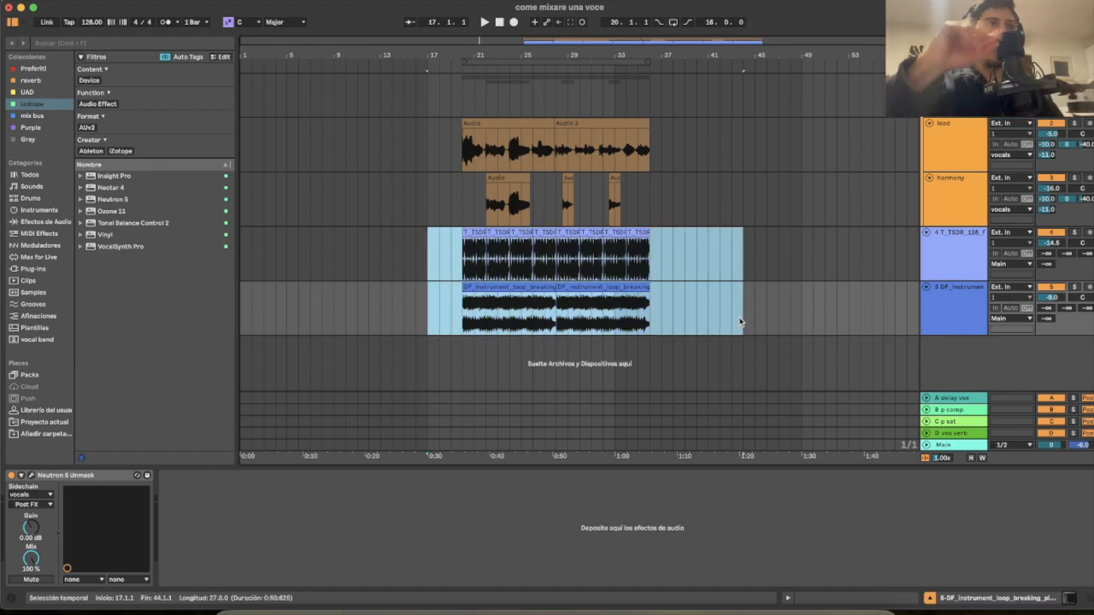
Play the full arrangement from the start of the lead vocal at bar 20 and select the lead track
click(463, 149)
key(space)
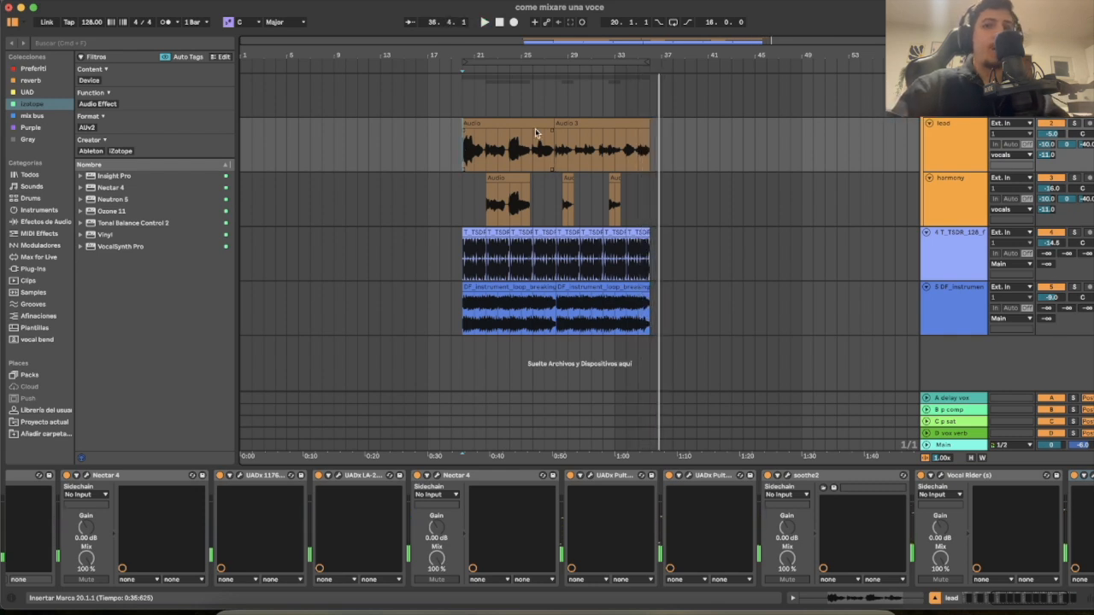
click(962, 141)
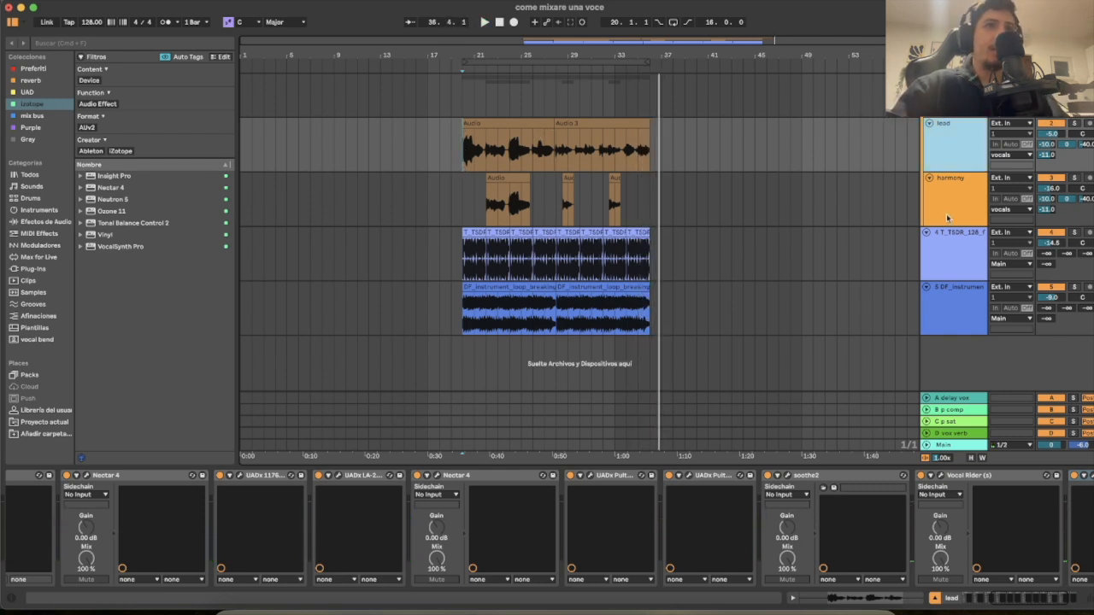
Deactivate return tracks A delay vox, B p comp, C p sat and D vox verb, and mute the harmony track
click(1052, 433)
click(1051, 421)
click(1051, 410)
click(1050, 399)
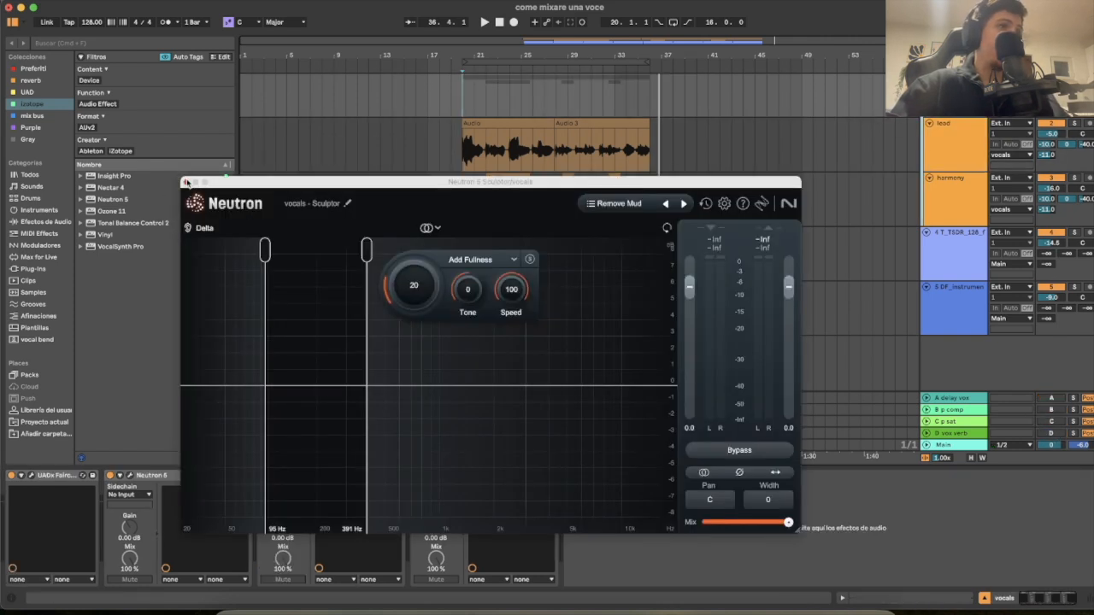
click(186, 183)
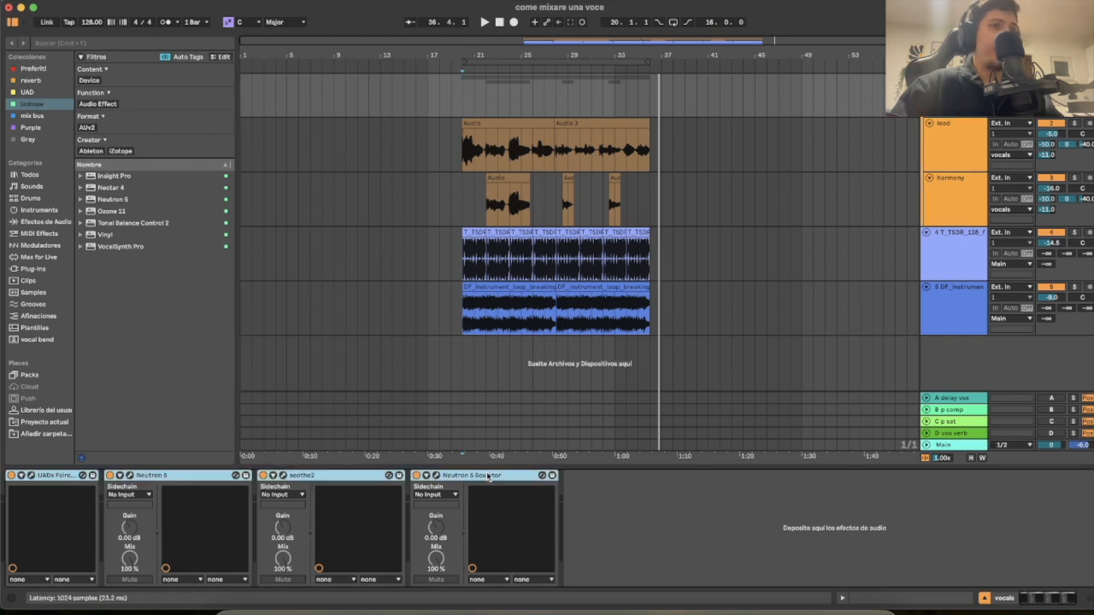
click(896, 125)
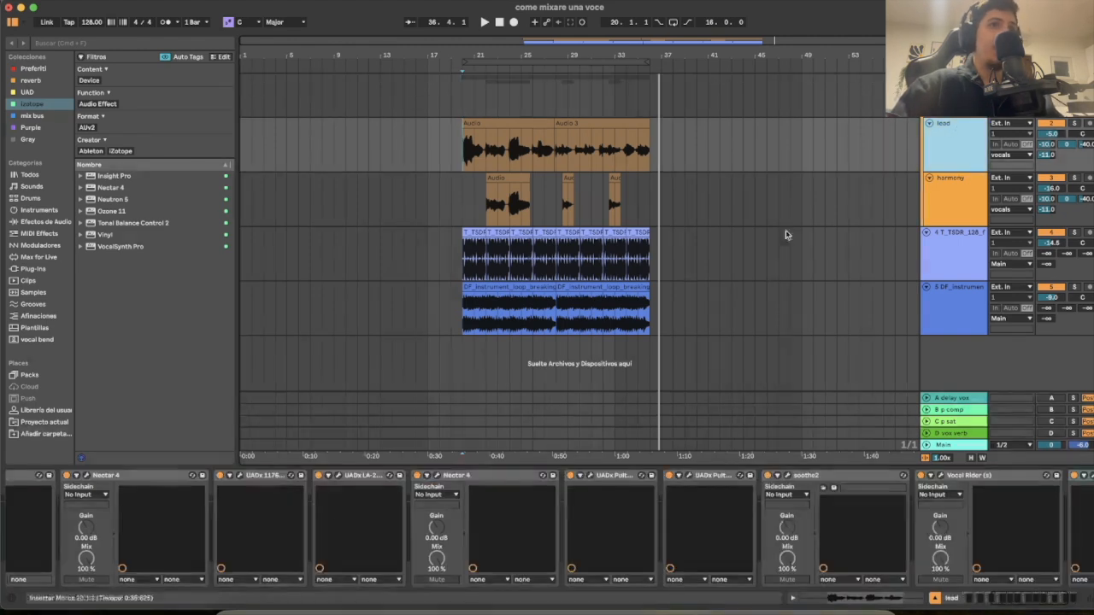
click(1059, 177)
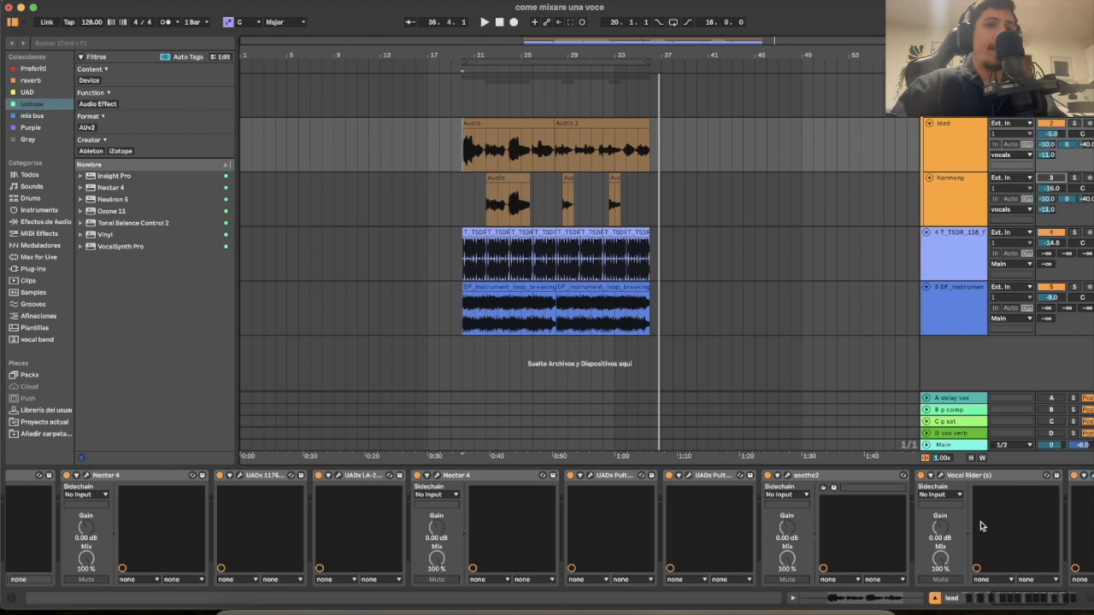
Bypass every device in the lead track's chain, from the first Auto-Tune Pro through Neoverb Pro
scroll(982, 527, right, 3)
click(985, 475)
scroll(539, 475, left, 1)
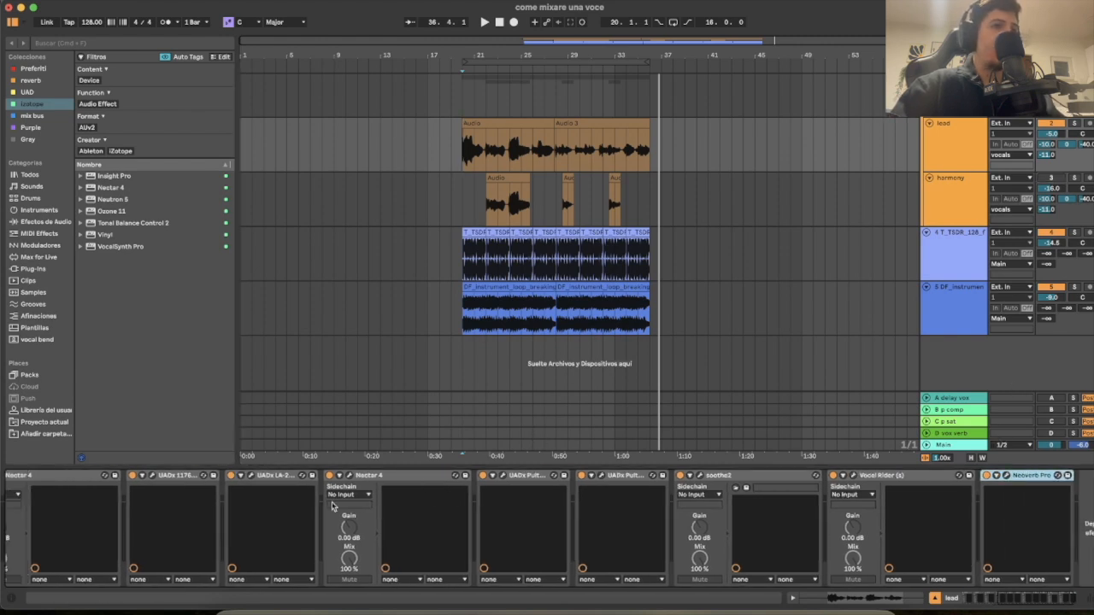
scroll(333, 506, left, 6)
shift+click(69, 475)
click(12, 476)
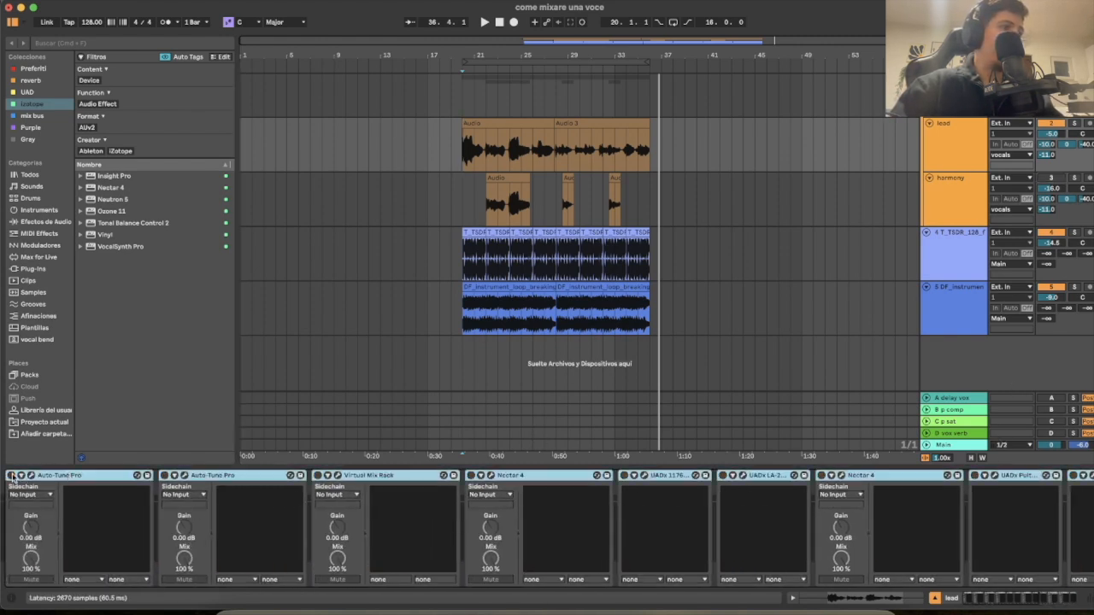
Mute the two instrumental tracks and play the unprocessed lead vocal from bar 20
click(459, 164)
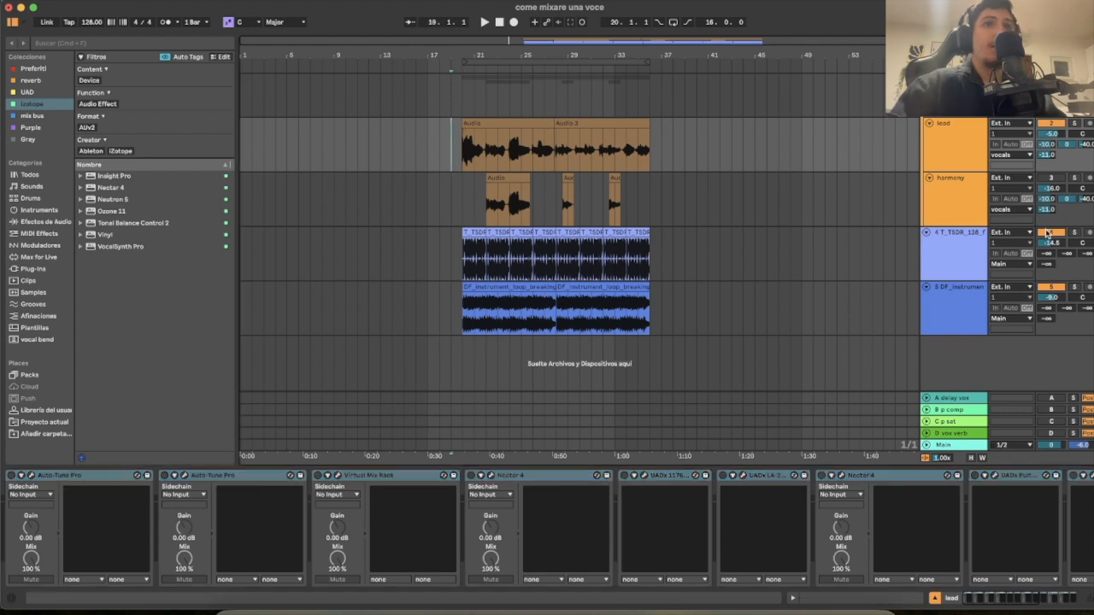
key(space)
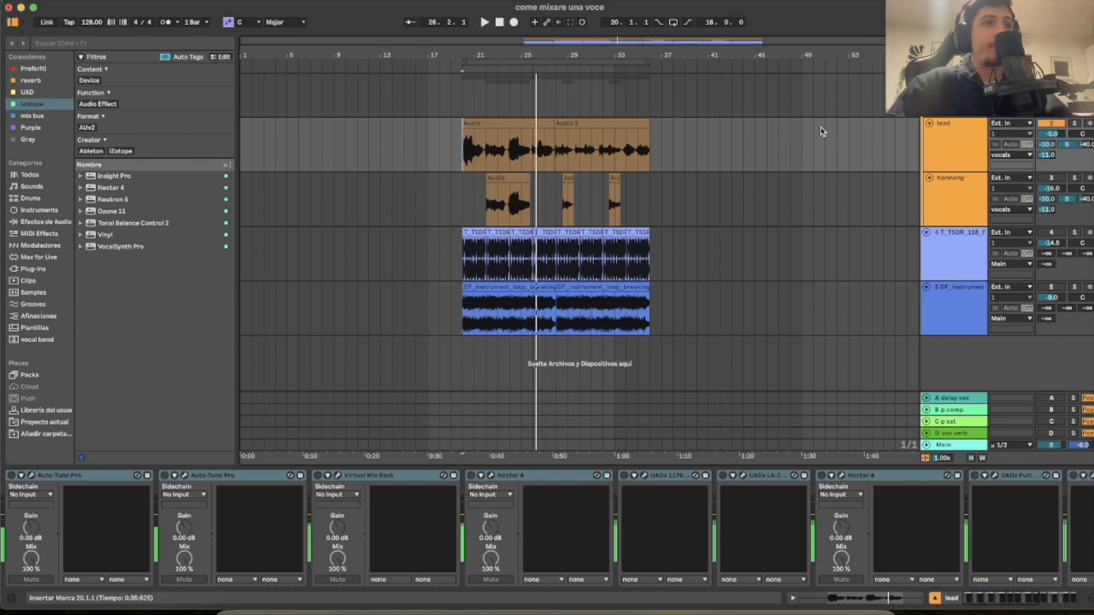
Enable only the first Auto-Tune Pro on the lead track and open its editor
click(38, 483)
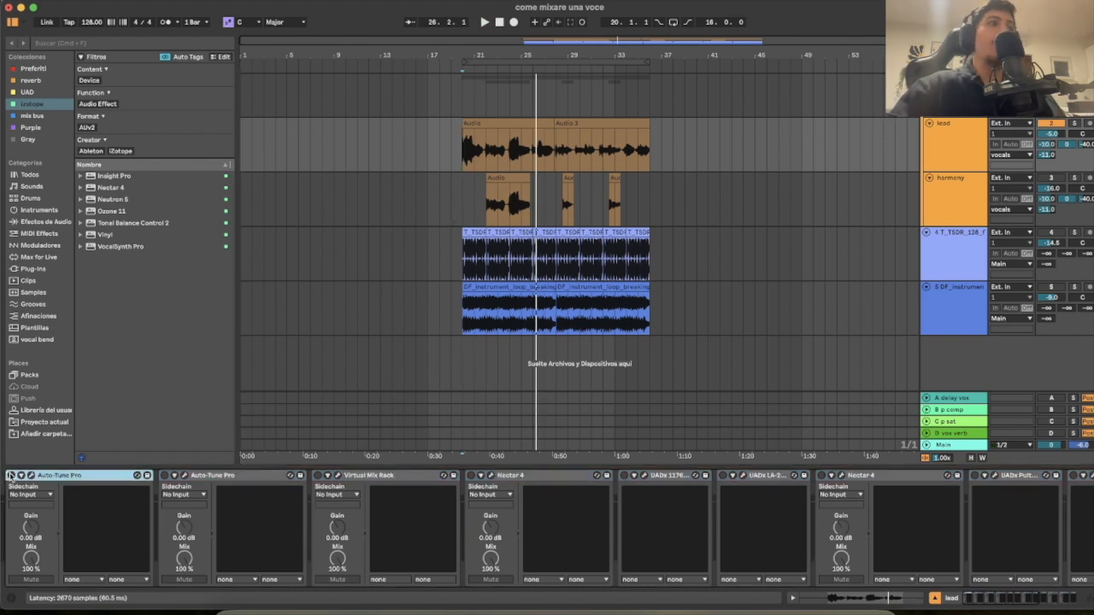
click(10, 475)
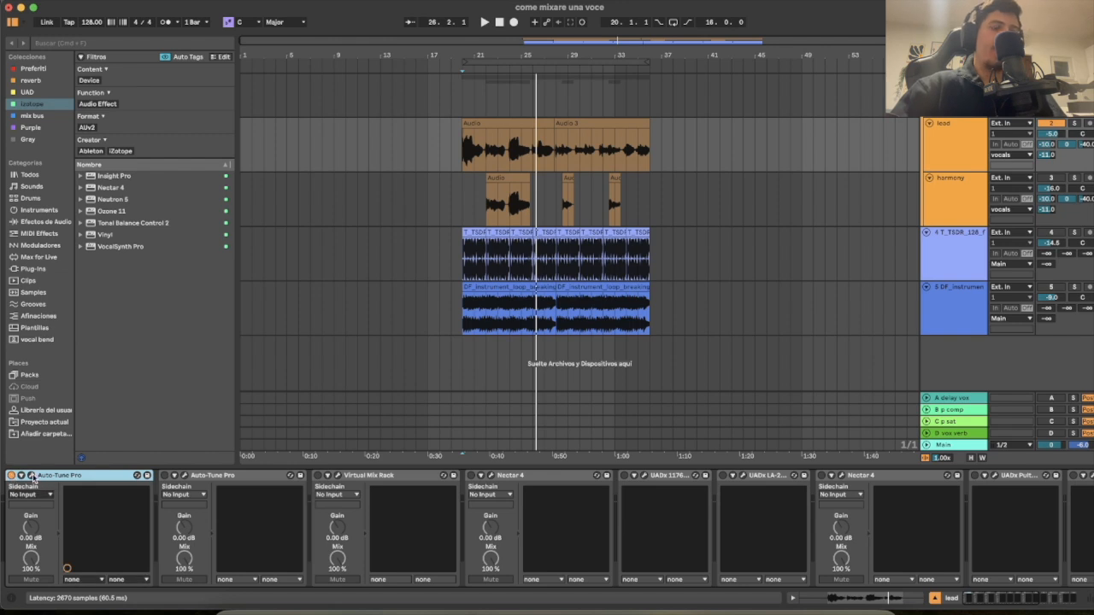
click(30, 475)
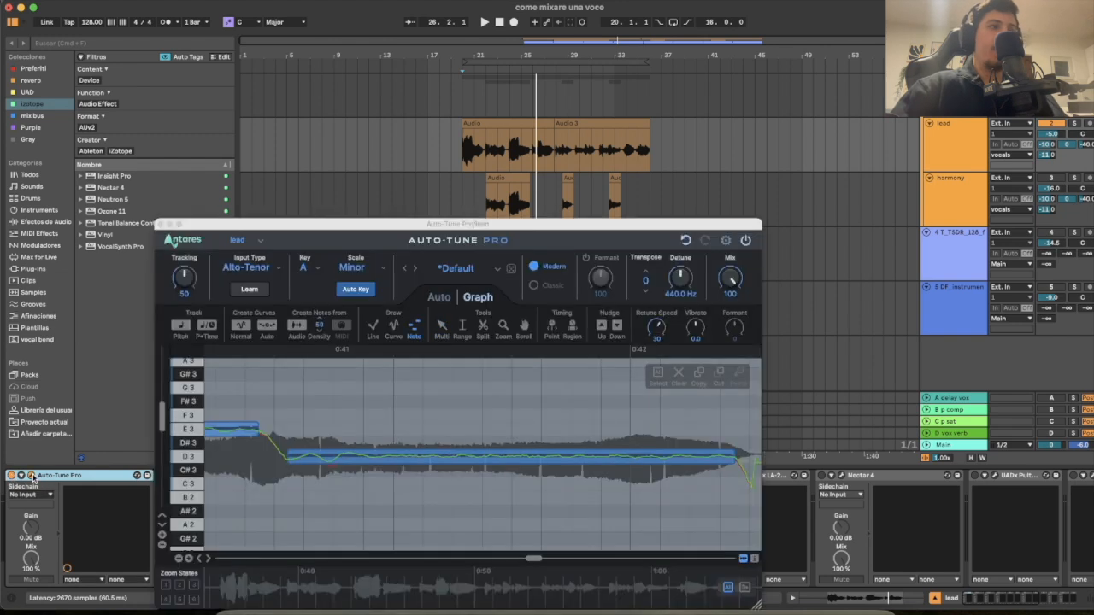
Examine the lead vocal's pitch notes in the Auto-Tune Pro graph at full length and around 0:37 to 0:42
click(179, 559)
click(178, 559)
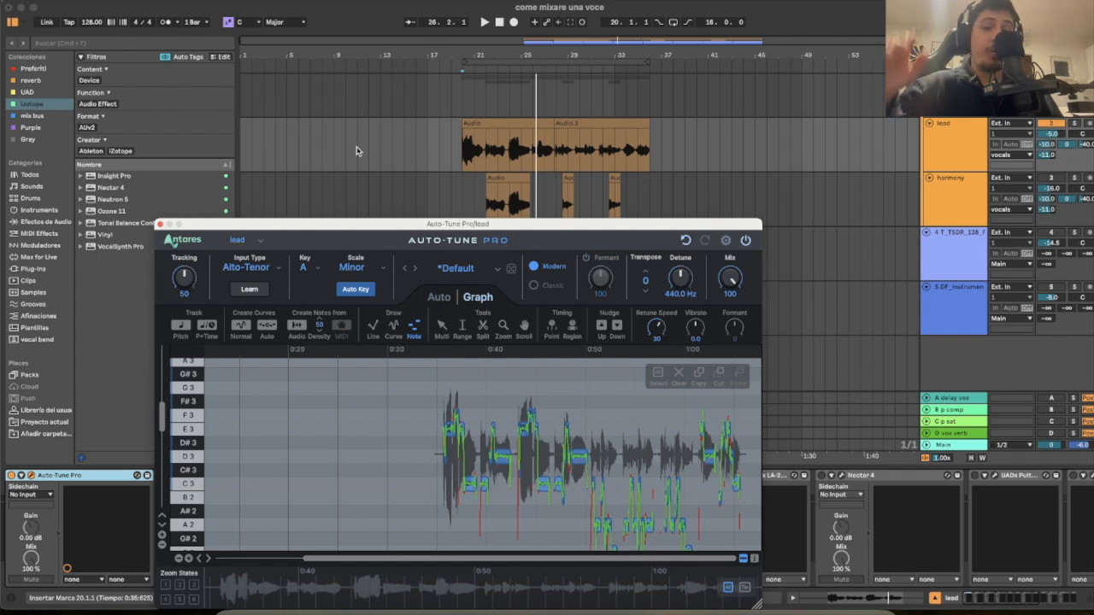
click(189, 558)
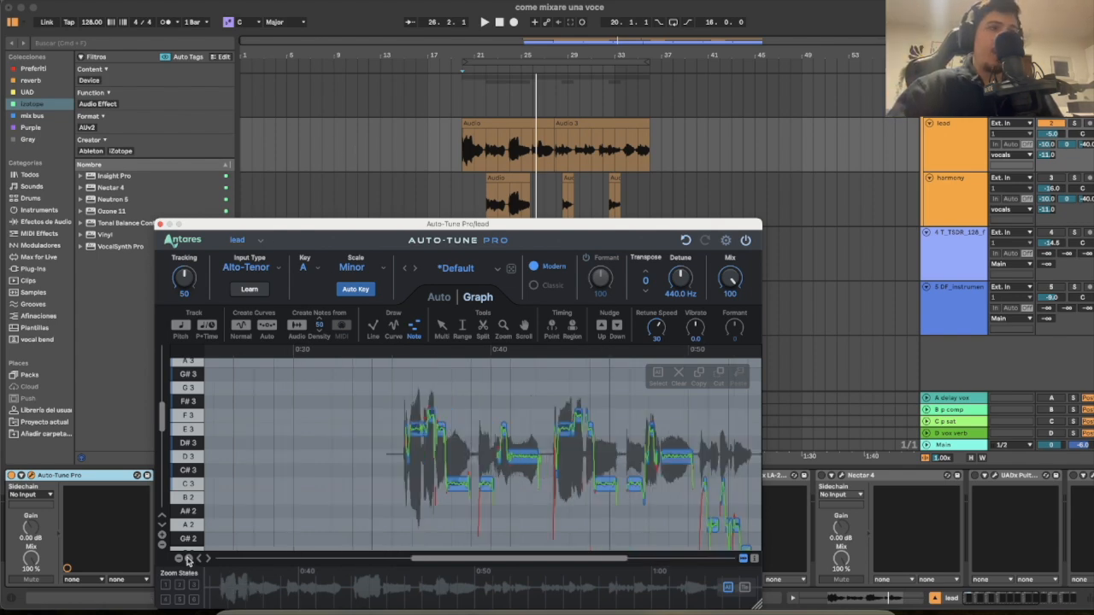
click(189, 558)
click(189, 558)
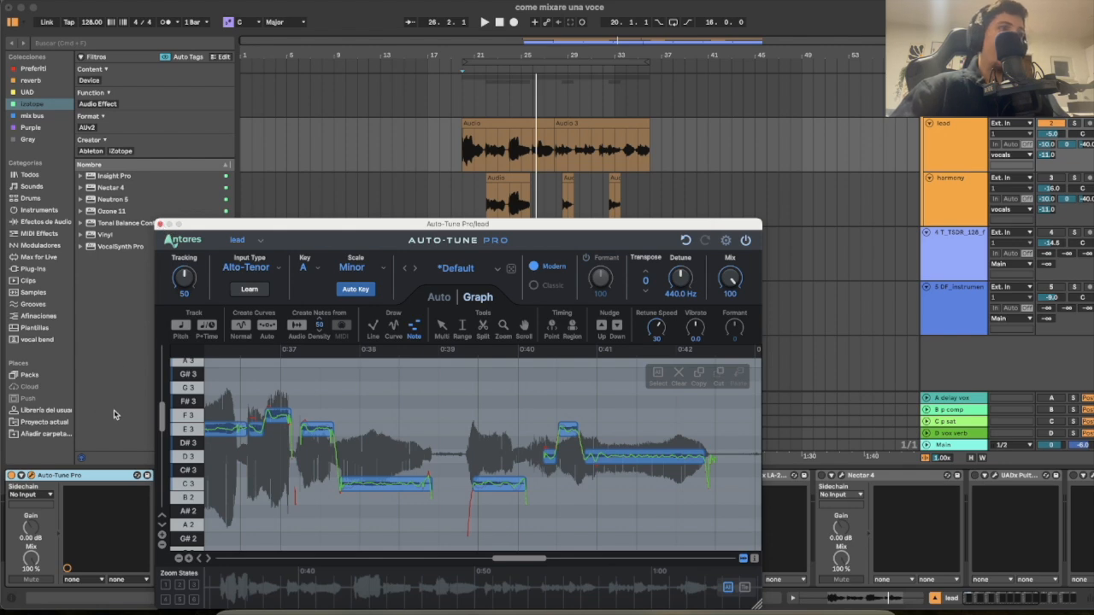
click(160, 225)
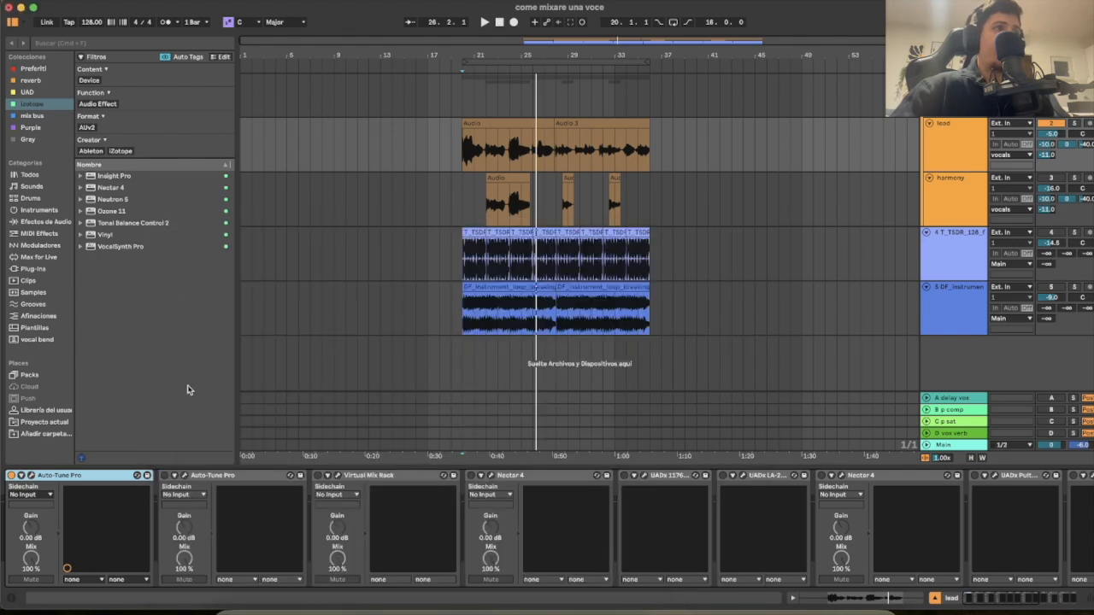
Enable the second Auto-Tune Pro and the Virtual Mix Rack on the lead track, opening each plug-in to view its settings
click(184, 477)
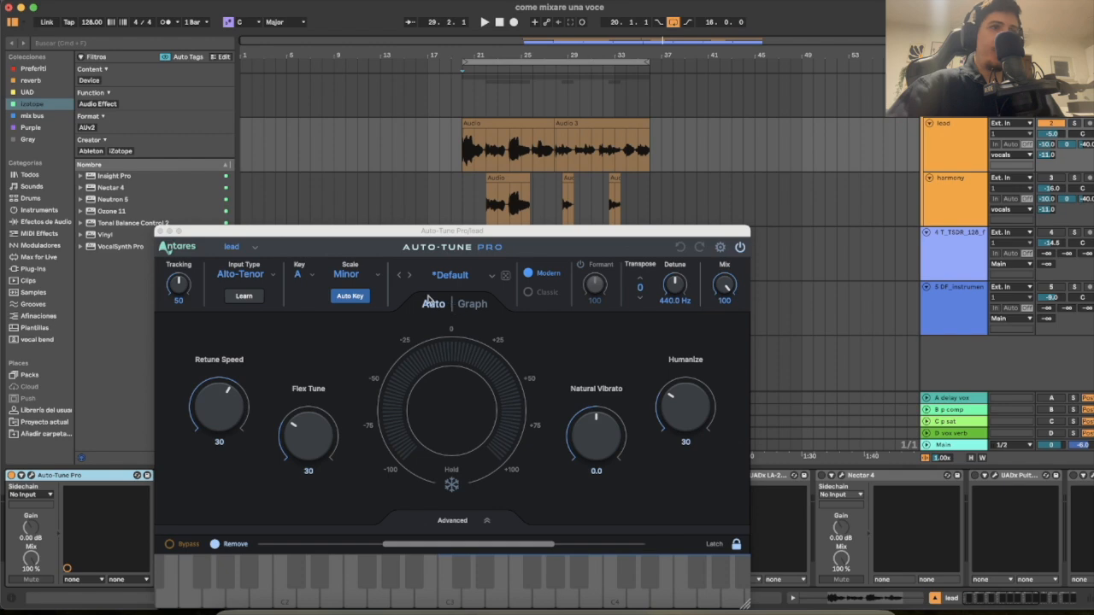
click(159, 232)
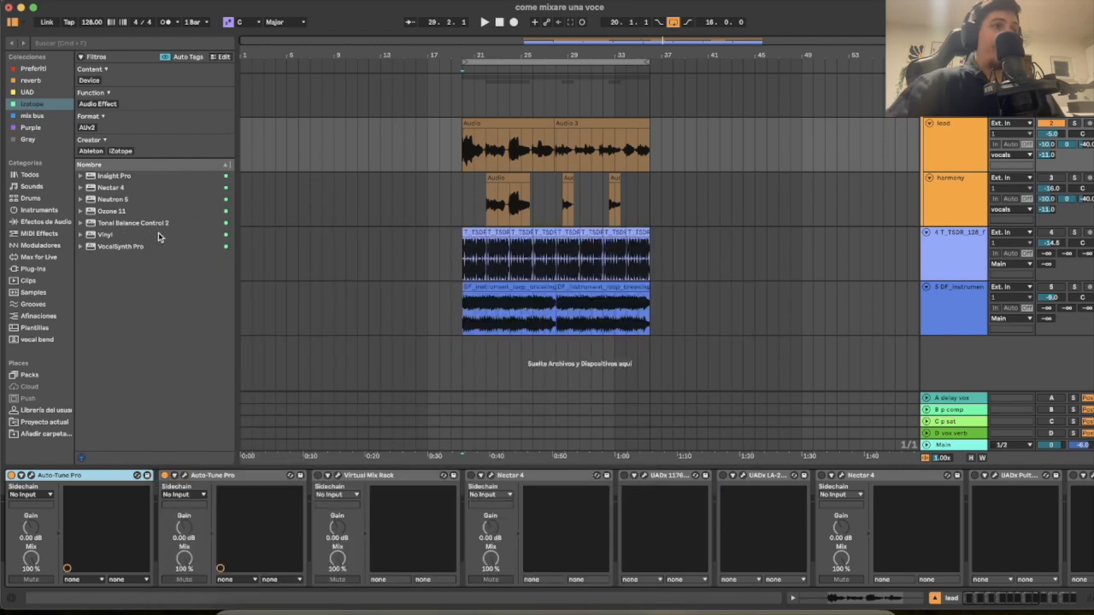
click(319, 475)
click(337, 476)
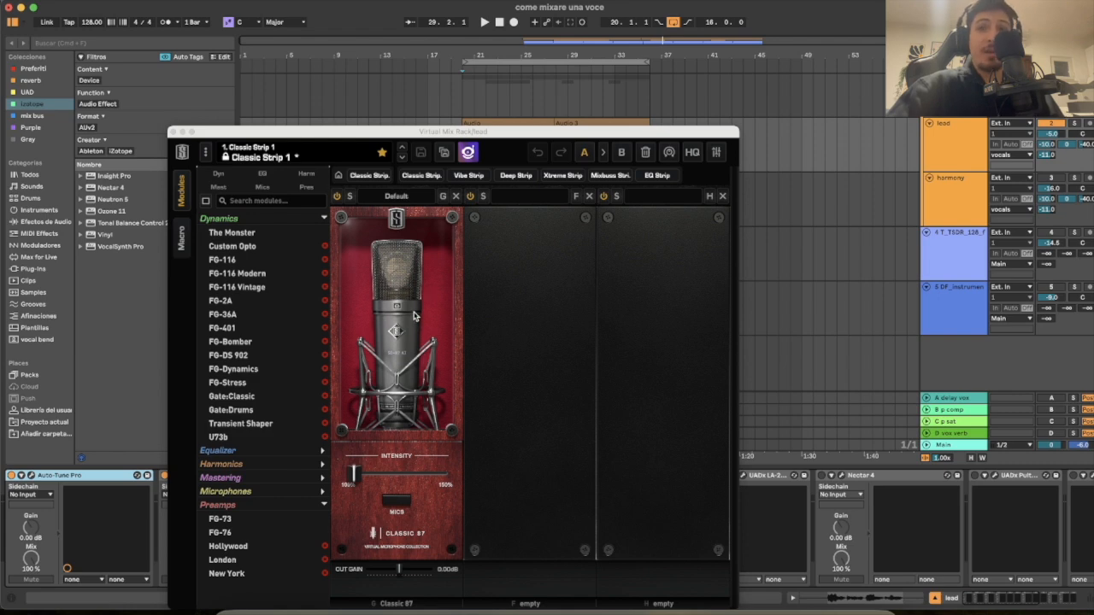
Compare the lead vocal with the Classic 87 microphone module bypassed and active during playback, and close Virtual Mix Rack
click(337, 199)
key(space)
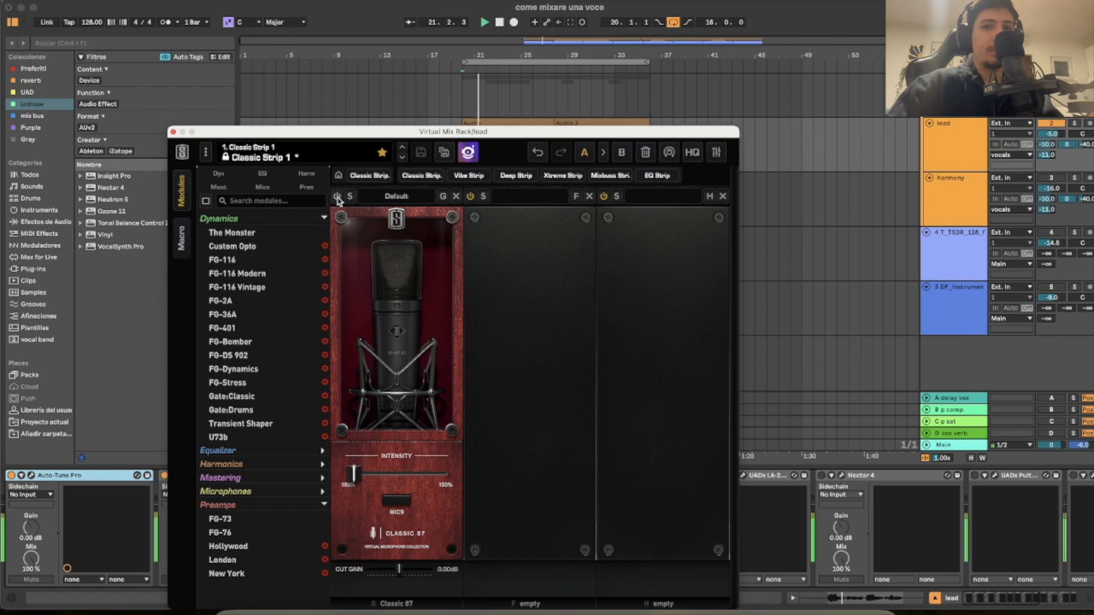
click(337, 199)
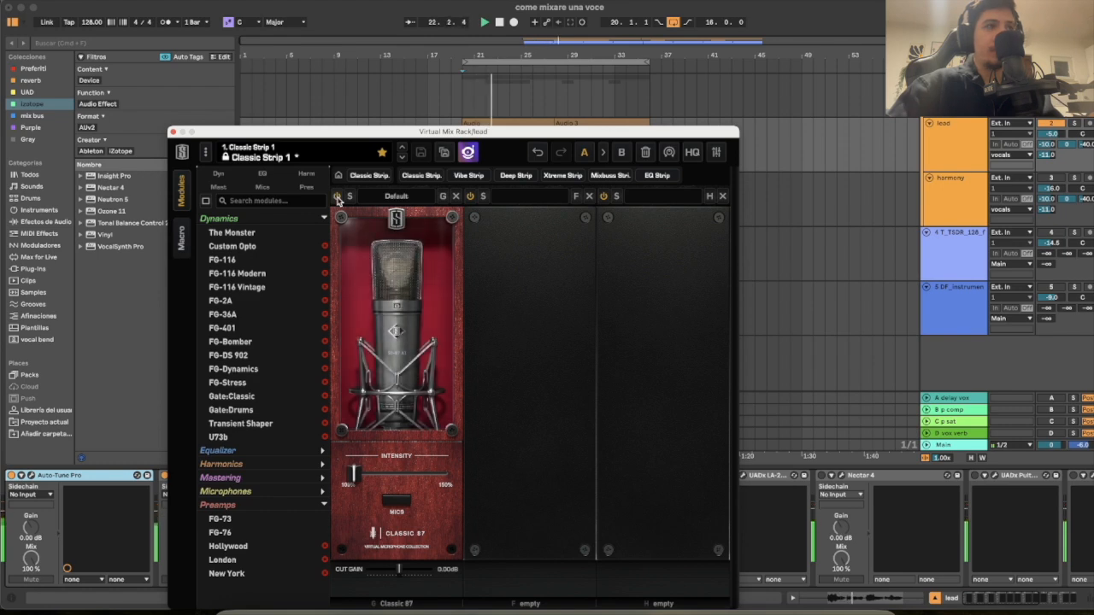
click(337, 200)
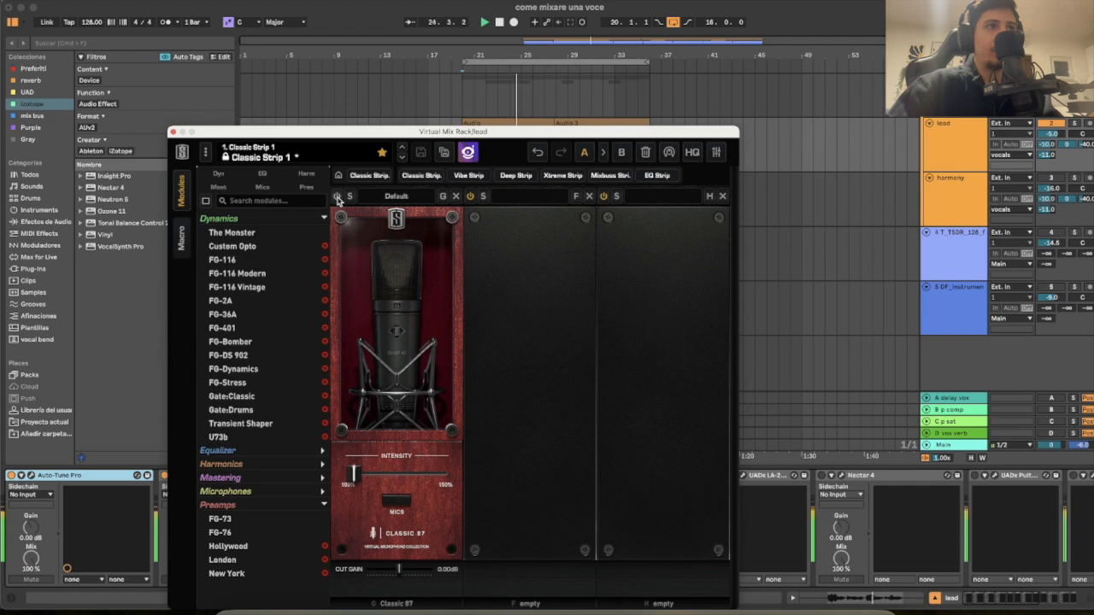
click(338, 199)
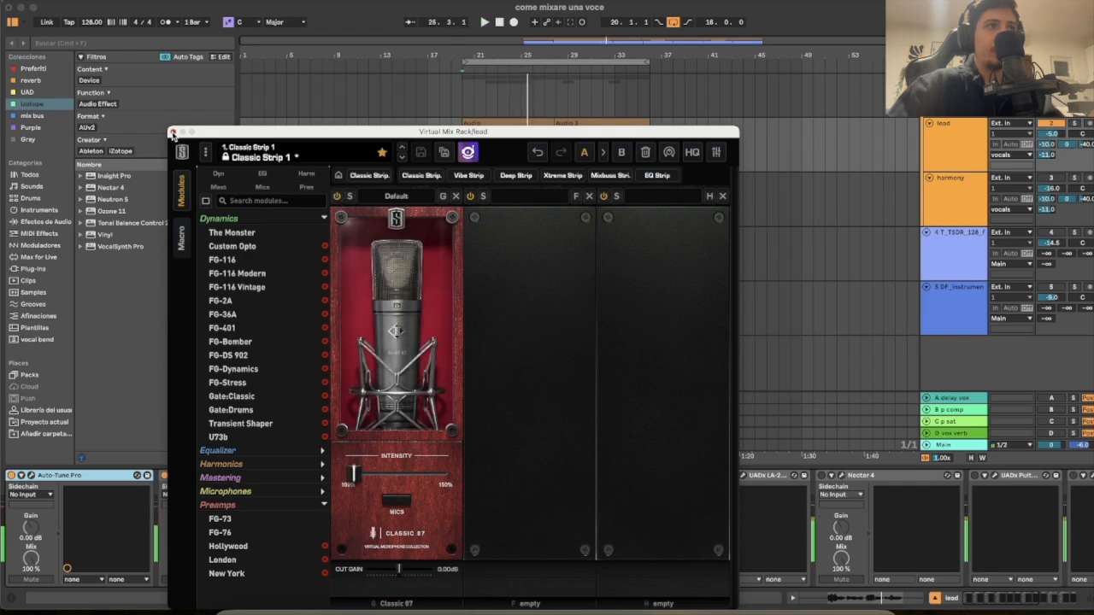
click(172, 132)
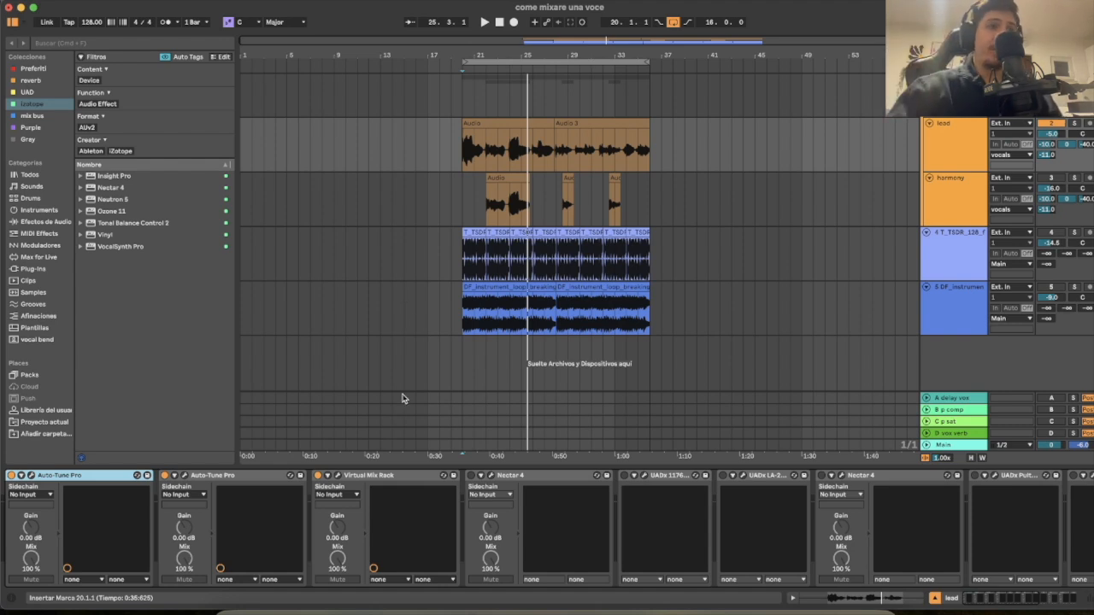
Enable the first Nectar 4 on the lead track and open its editor, moving the window higher on the screen
click(471, 475)
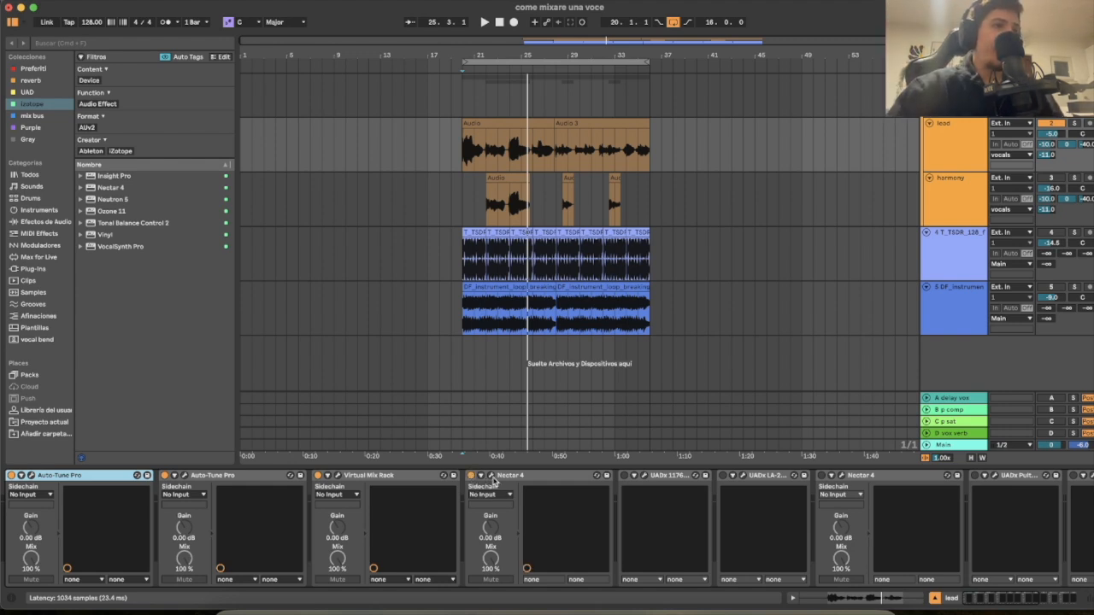
click(492, 476)
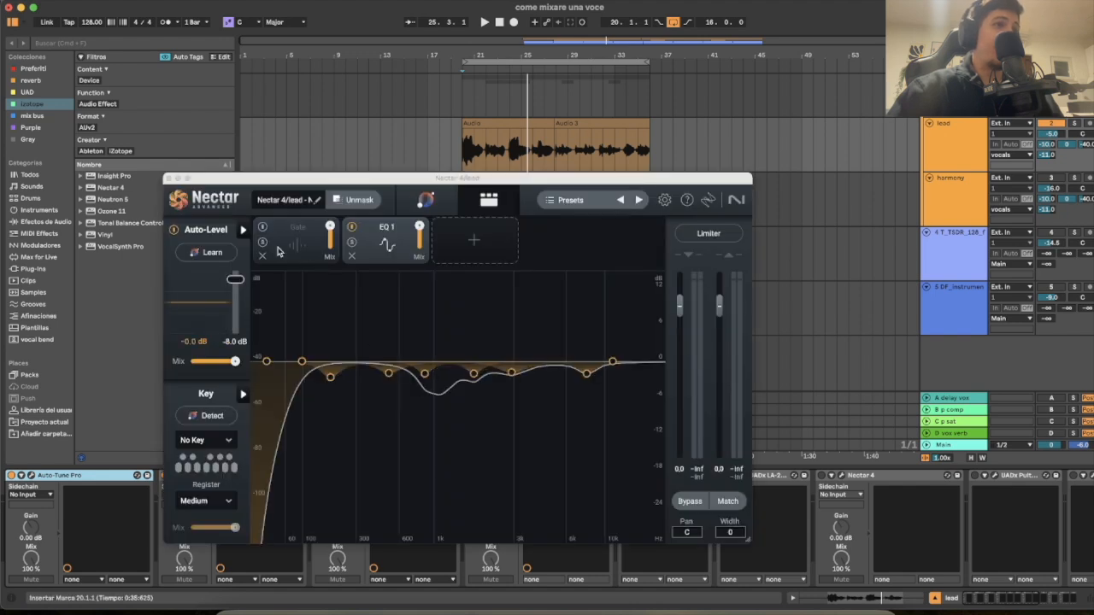
drag(243, 182, 246, 137)
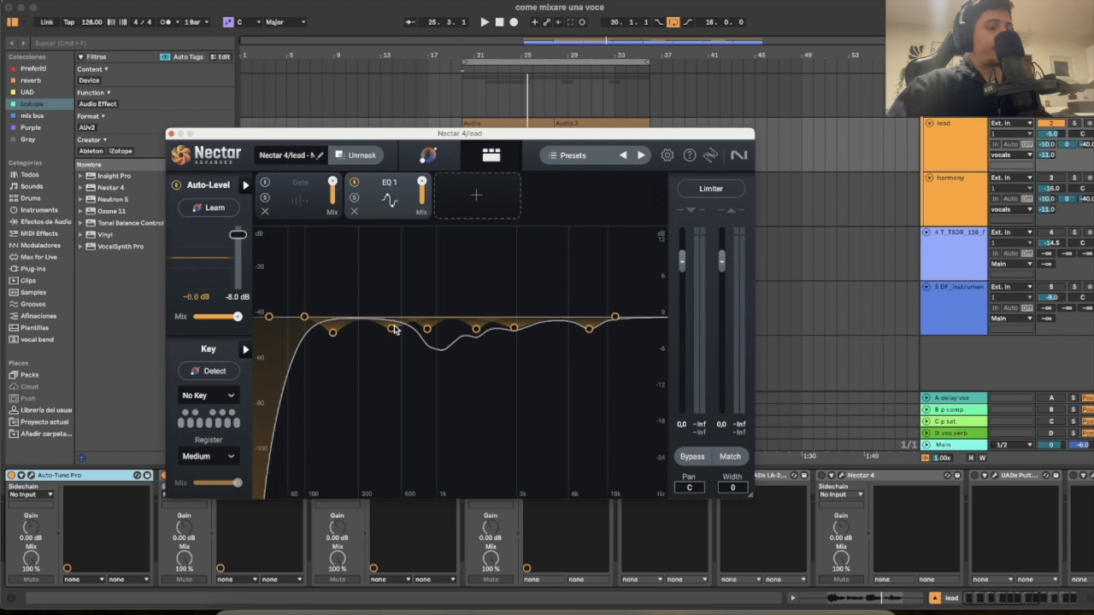
Select the 189 Hz bell node and the neighbouring higher-frequency node in Nectar's EQ 1 to inspect their settings
drag(349, 381, 315, 260)
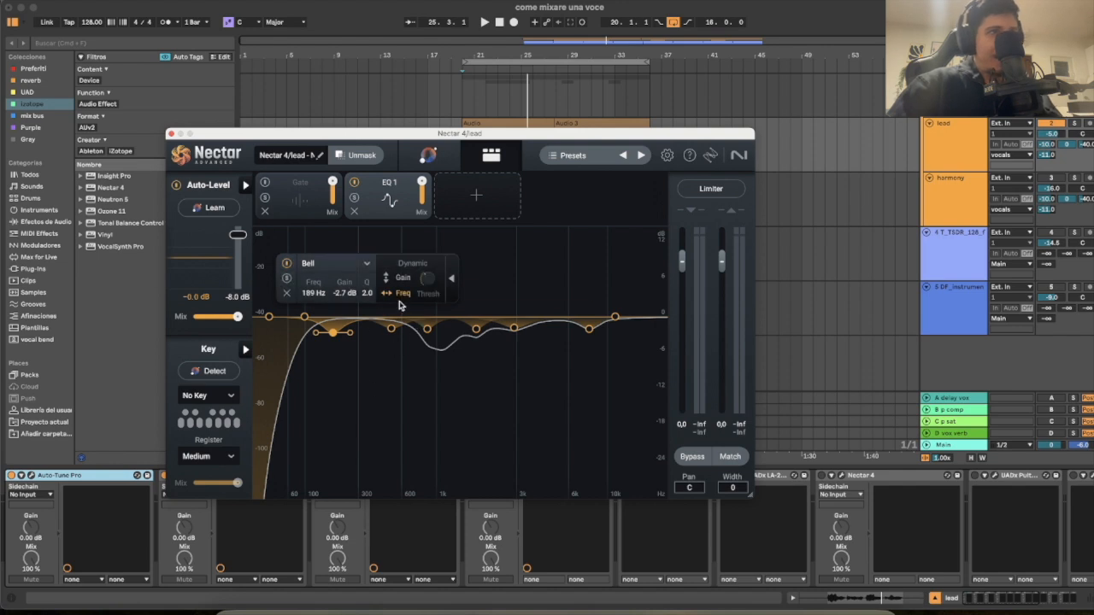
drag(350, 349, 320, 303)
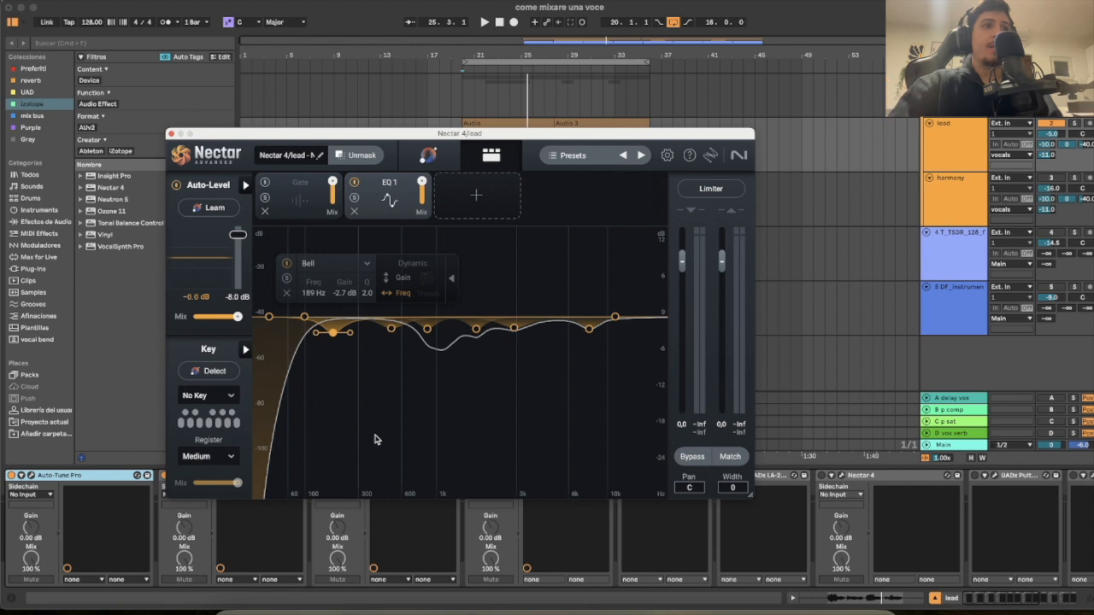
drag(392, 335, 319, 284)
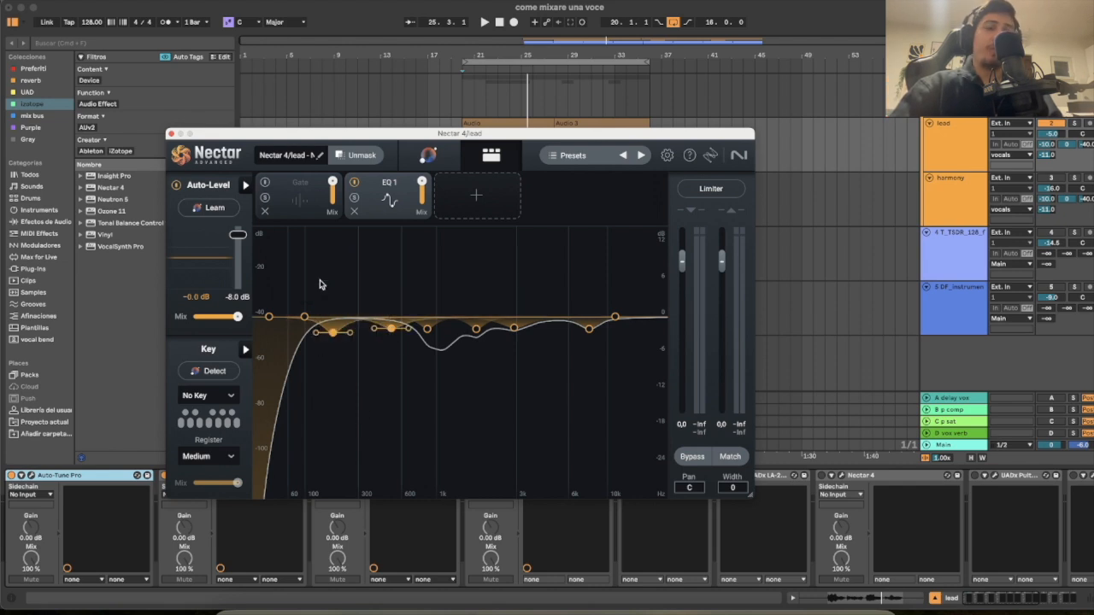
Lower the 189 Hz bell node in Nectar's EQ 1 to -21.4 dB and play the lead vocal with the exaggerated cut
click(365, 423)
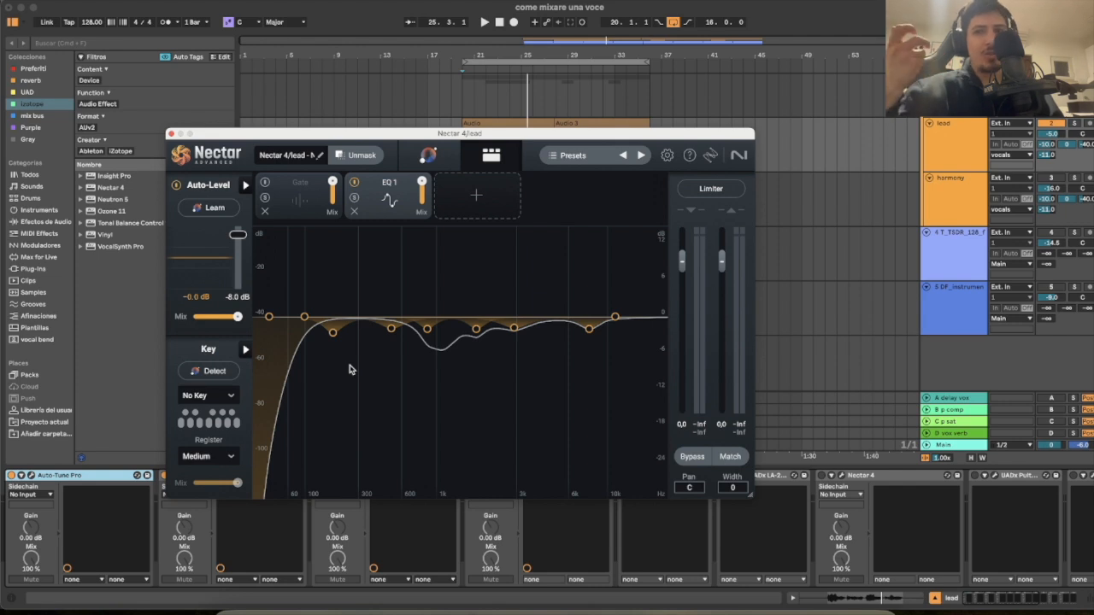
click(333, 333)
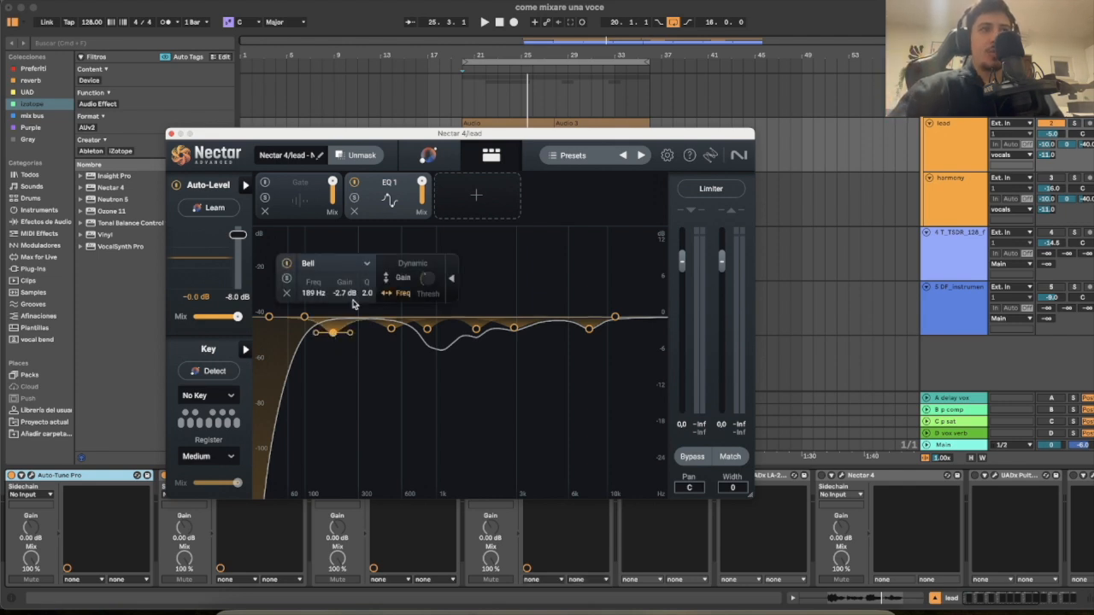
drag(346, 294, 350, 360)
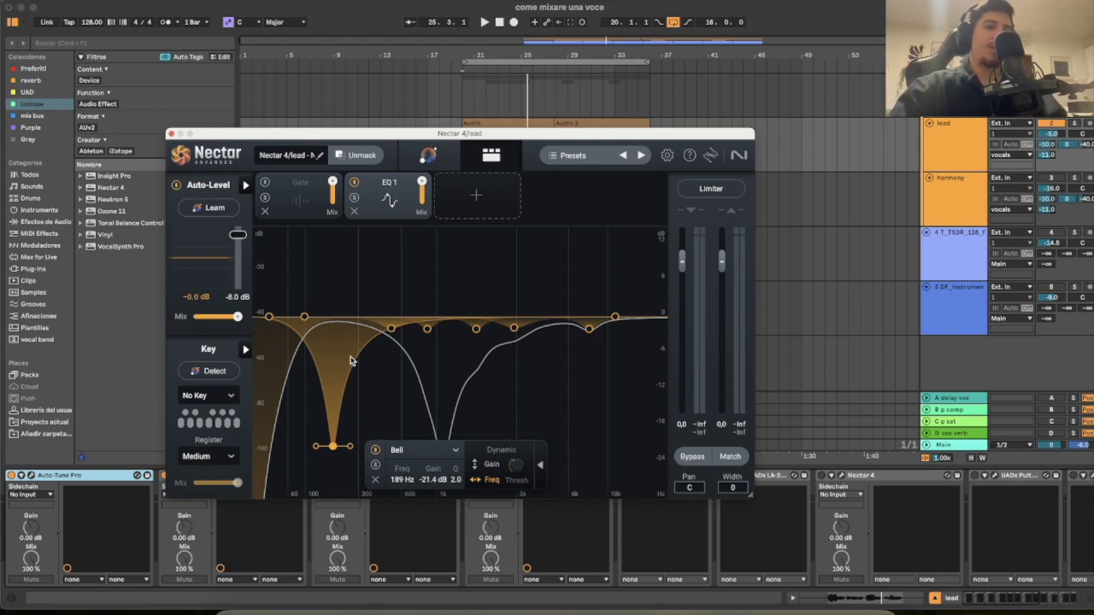
key(space)
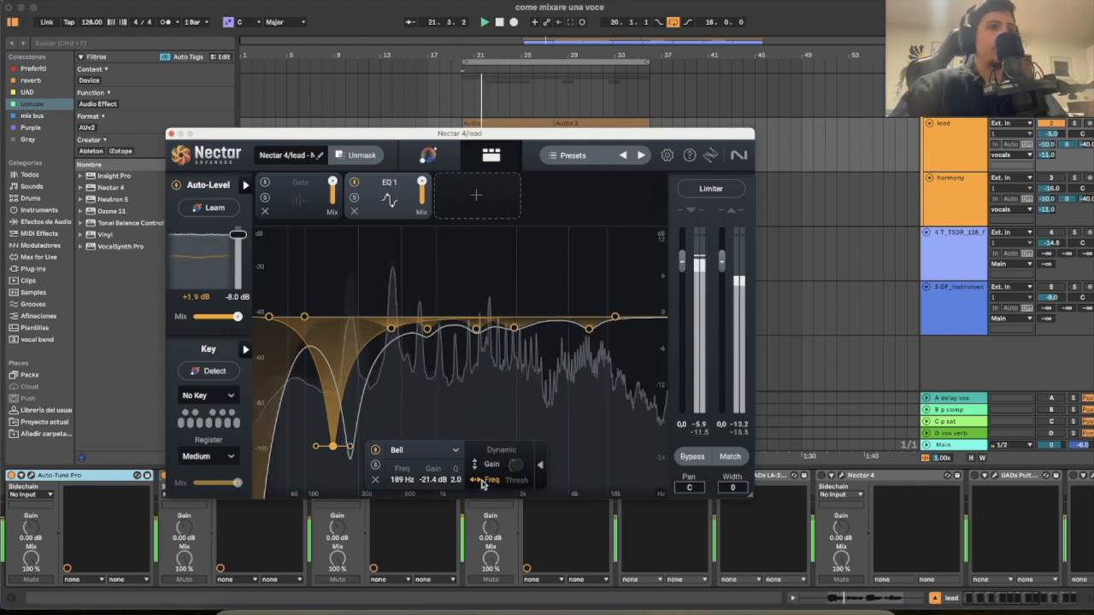
key(space)
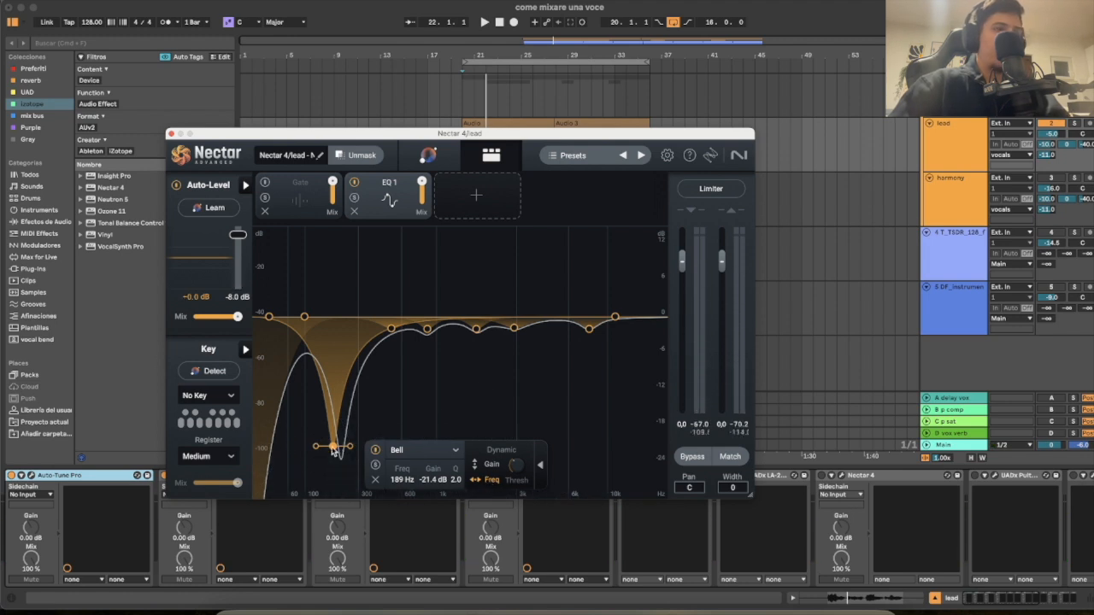
Activate the T_TSDR and DF_instrument backing tracks and play the lead vocal together with them
click(1051, 233)
click(1050, 288)
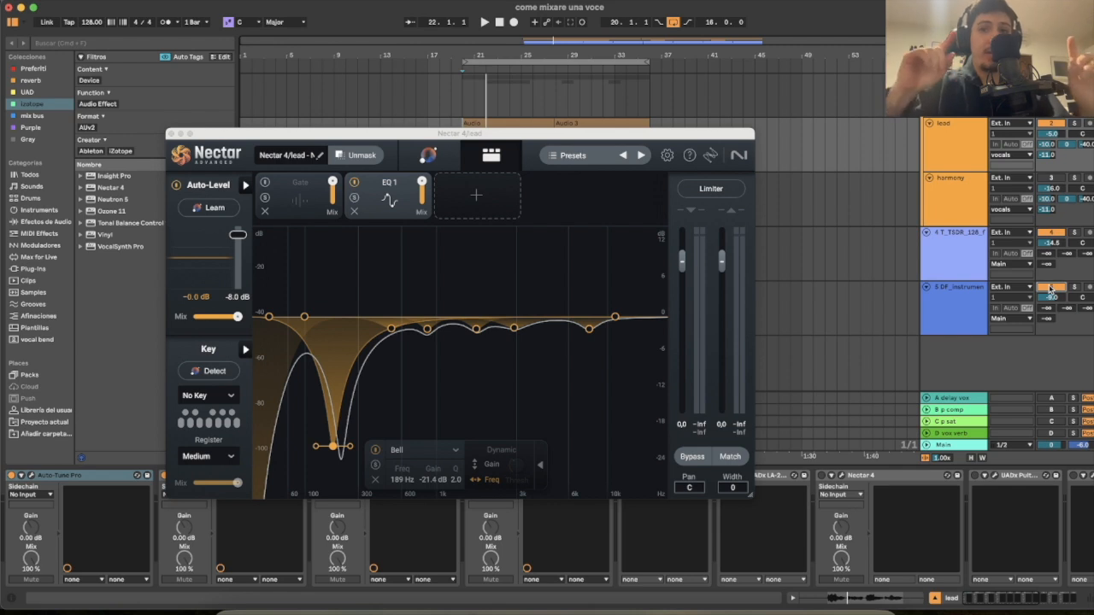
key(space)
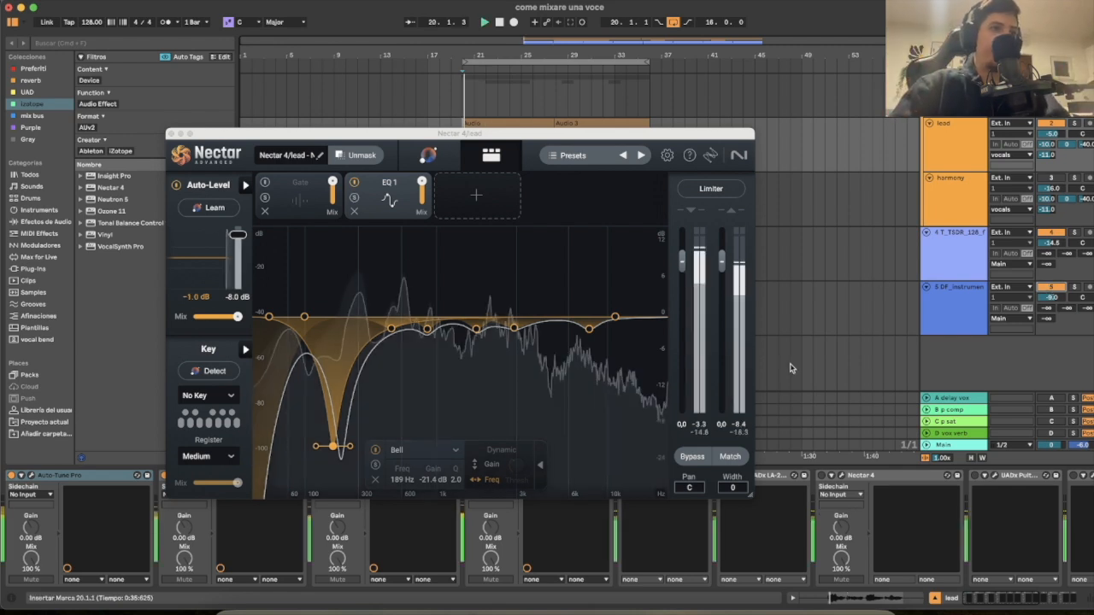
During playback, set EQ 1's 189 Hz node to -3.2 dB and the neighbouring higher node to 515 Hz at -2.1 dB
drag(435, 488, 425, 427)
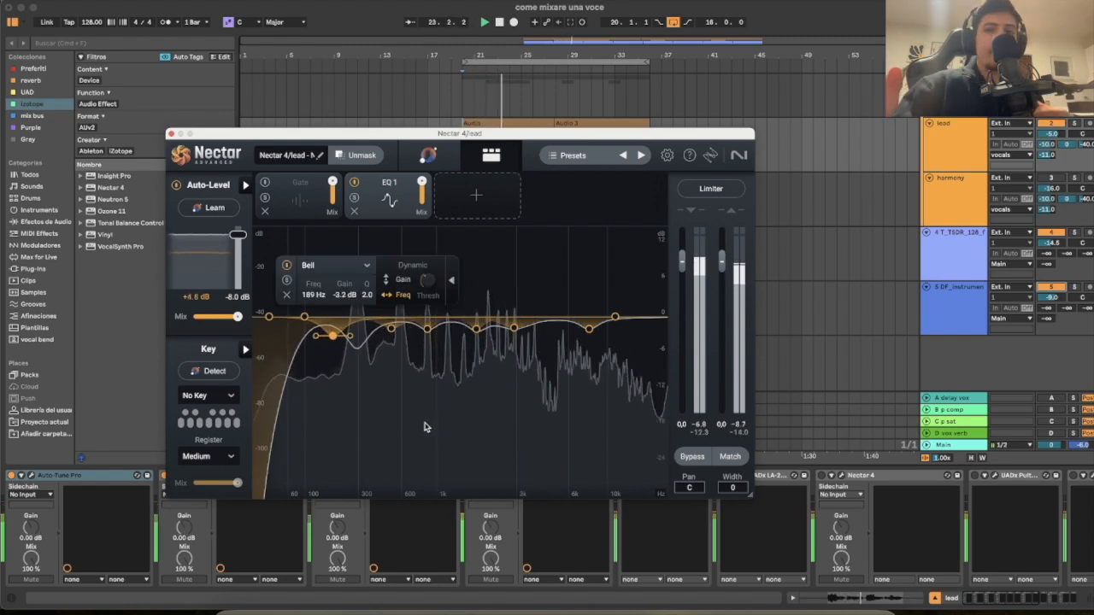
drag(338, 295, 340, 298)
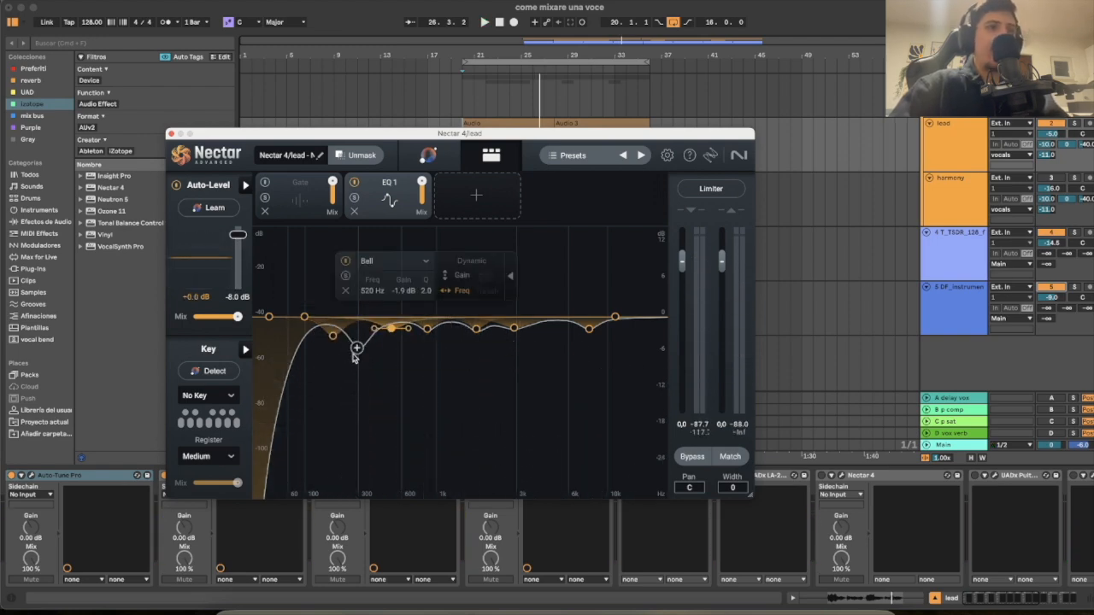
key(space)
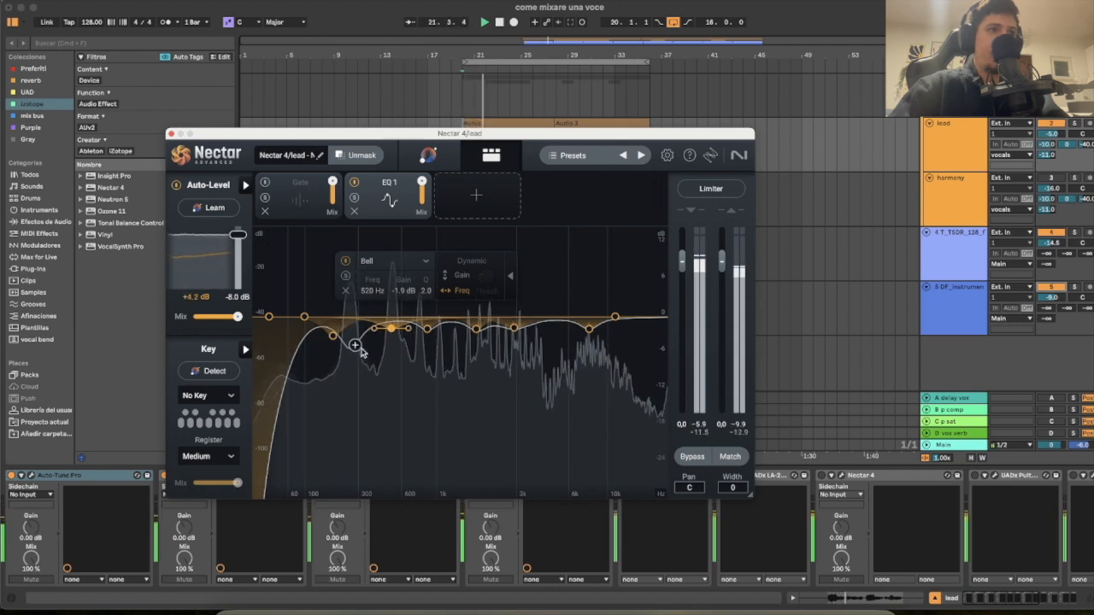
drag(392, 331, 391, 335)
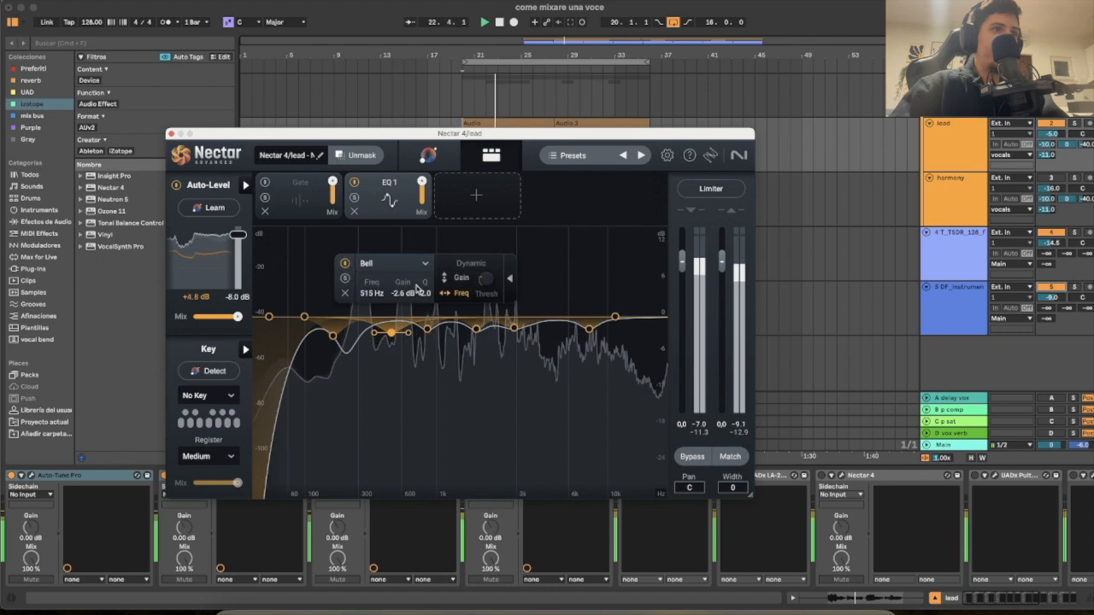
mouse_move(392, 332)
mouse_down()
mouse_move(393, 321)
mouse_move(391, 361)
mouse_move(393, 332)
mouse_up()
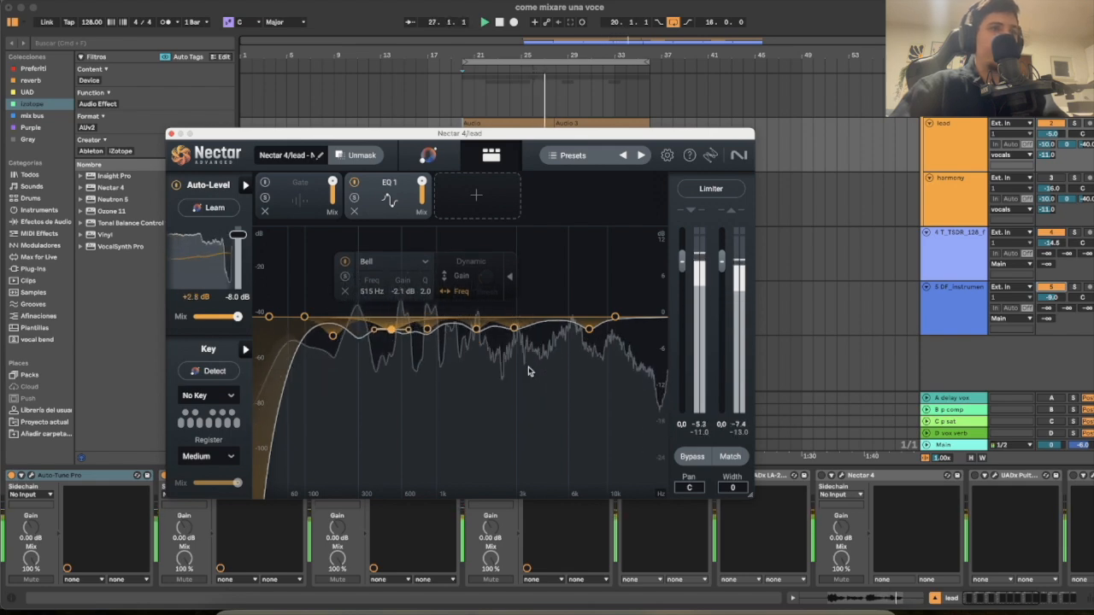
key(space)
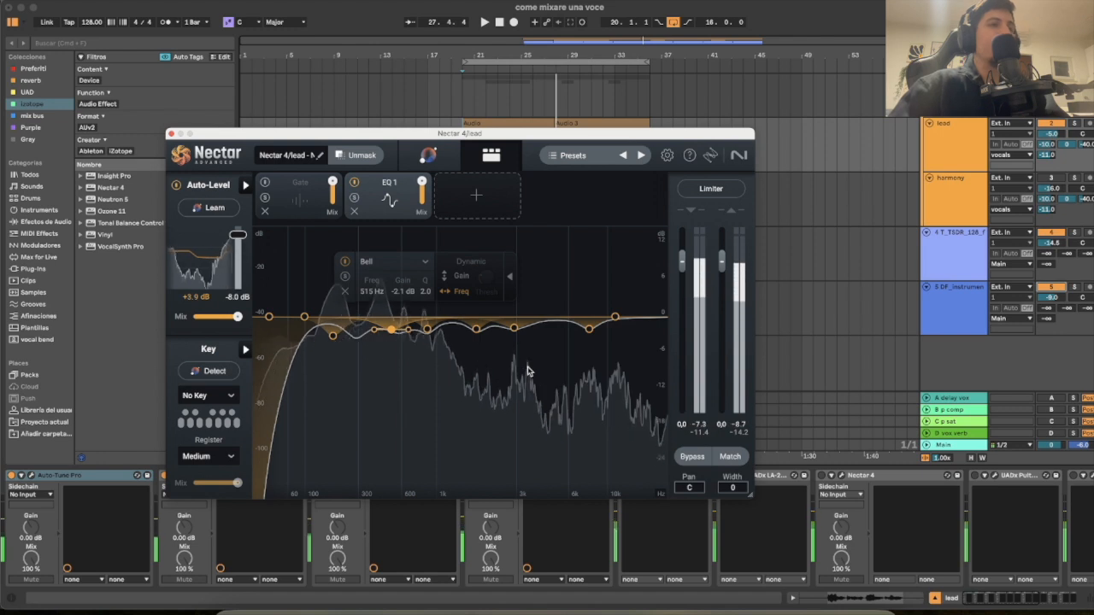
Select EQ 1's five highest-frequency nodes together to inspect them, and close Nectar 4
drag(611, 349, 418, 304)
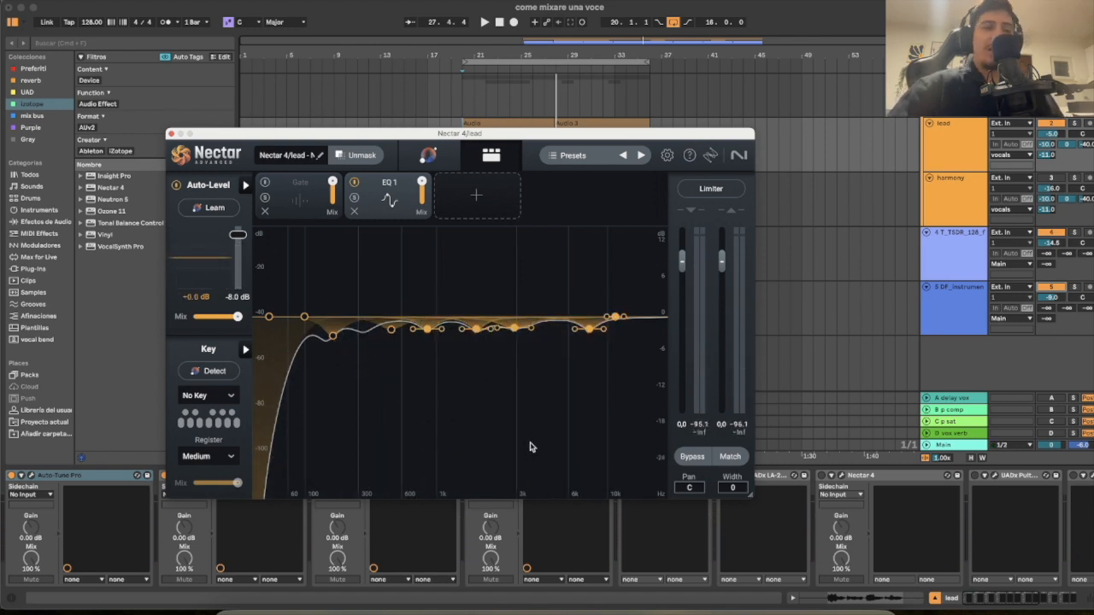
click(572, 425)
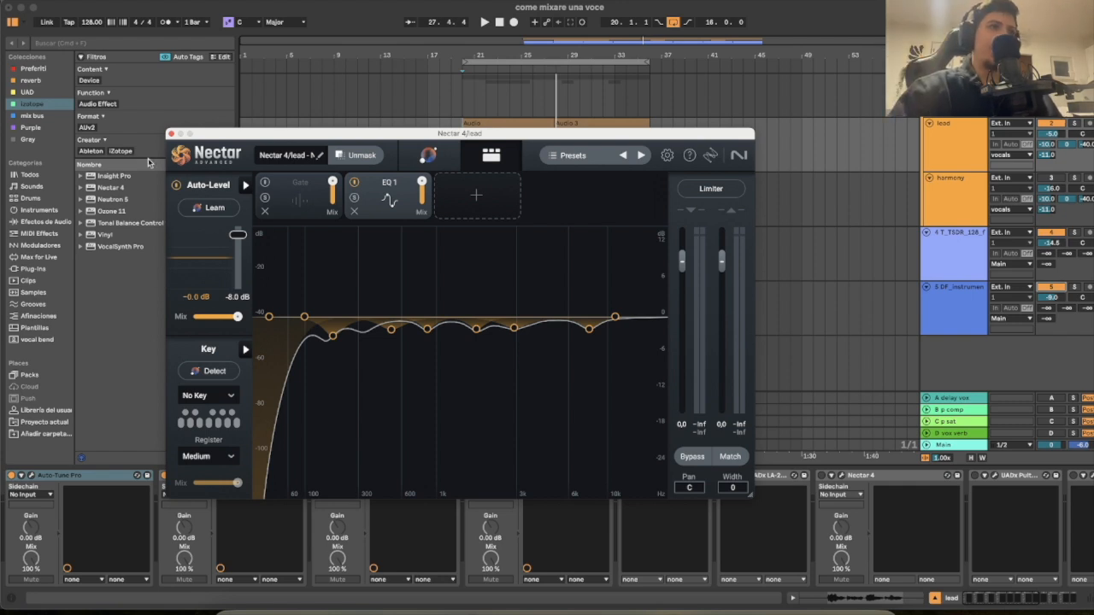
click(170, 134)
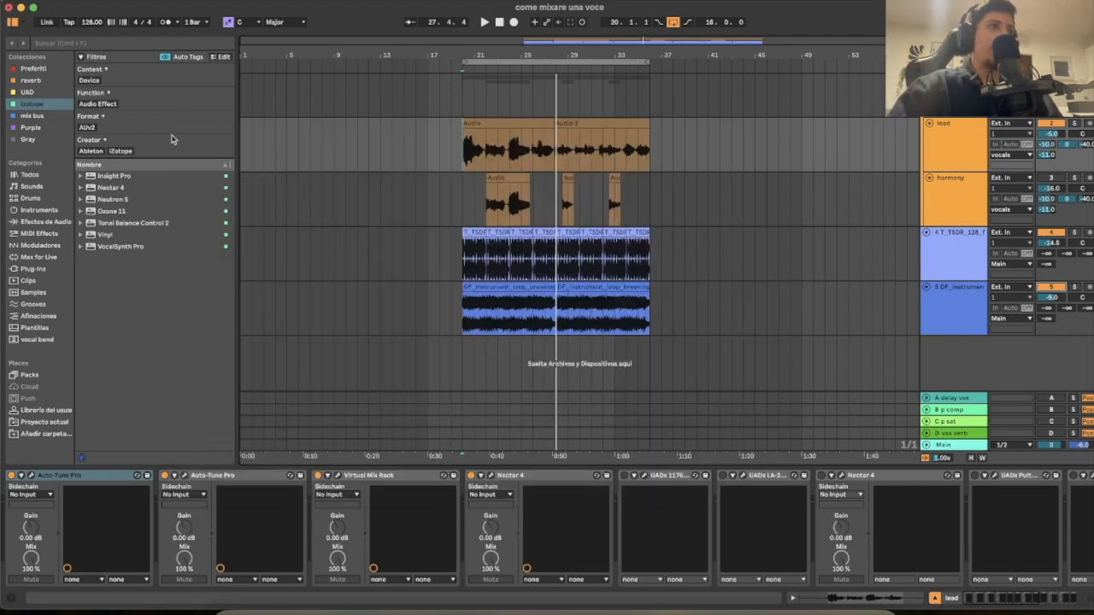
Enable the UADx 1176LN Rev E compressor on the lead track and open its editor, moving the window lower on the screen
click(624, 475)
click(644, 476)
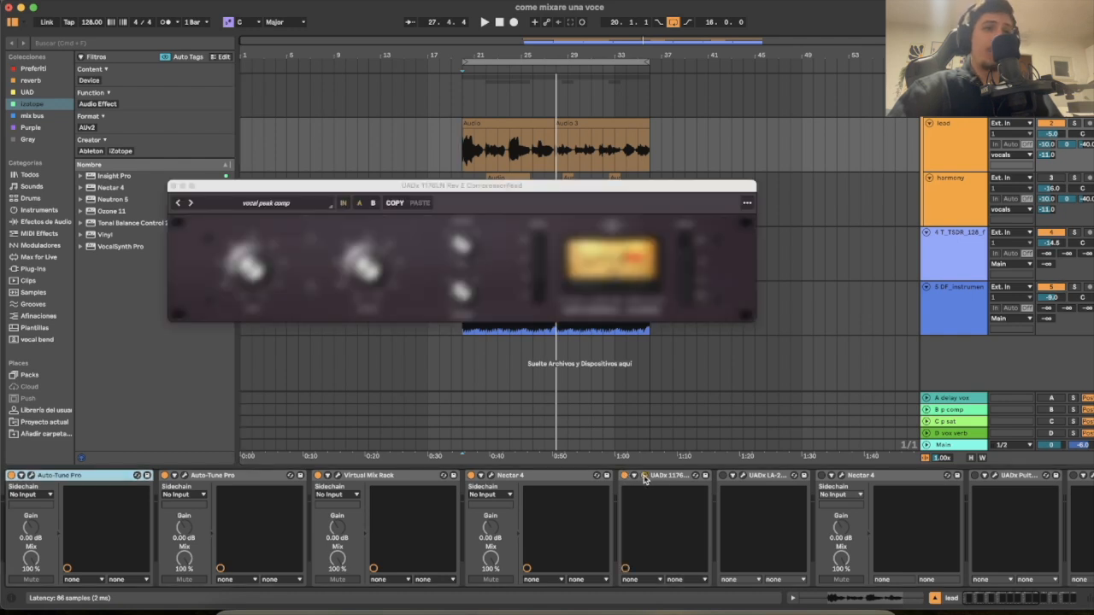
drag(451, 185, 386, 268)
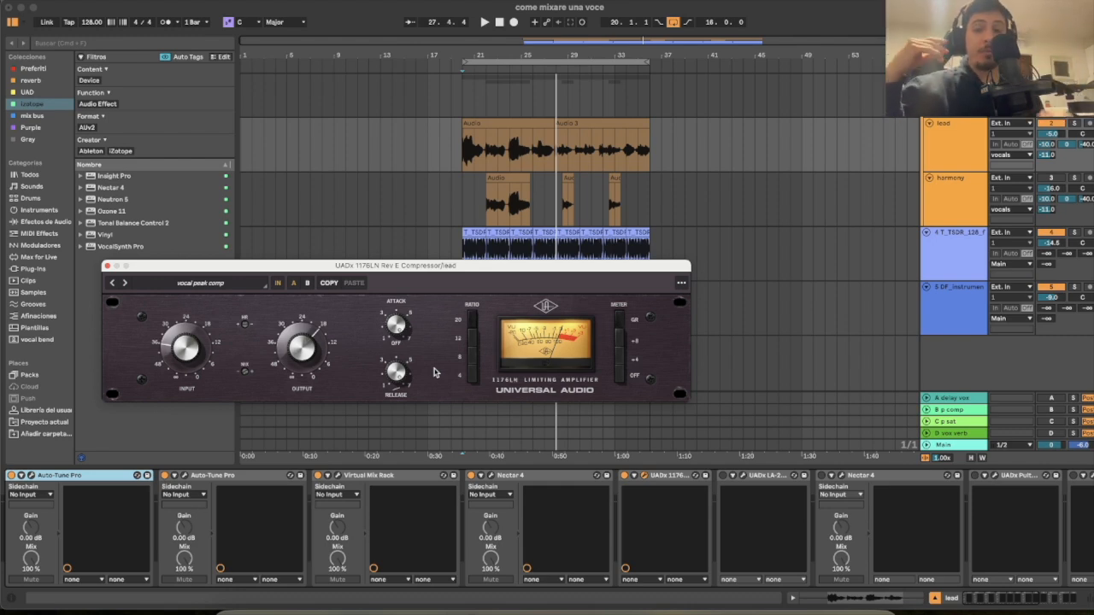
Play the song while watching the 1176LN compressor's gain reduction meter, and close its editor
key(space)
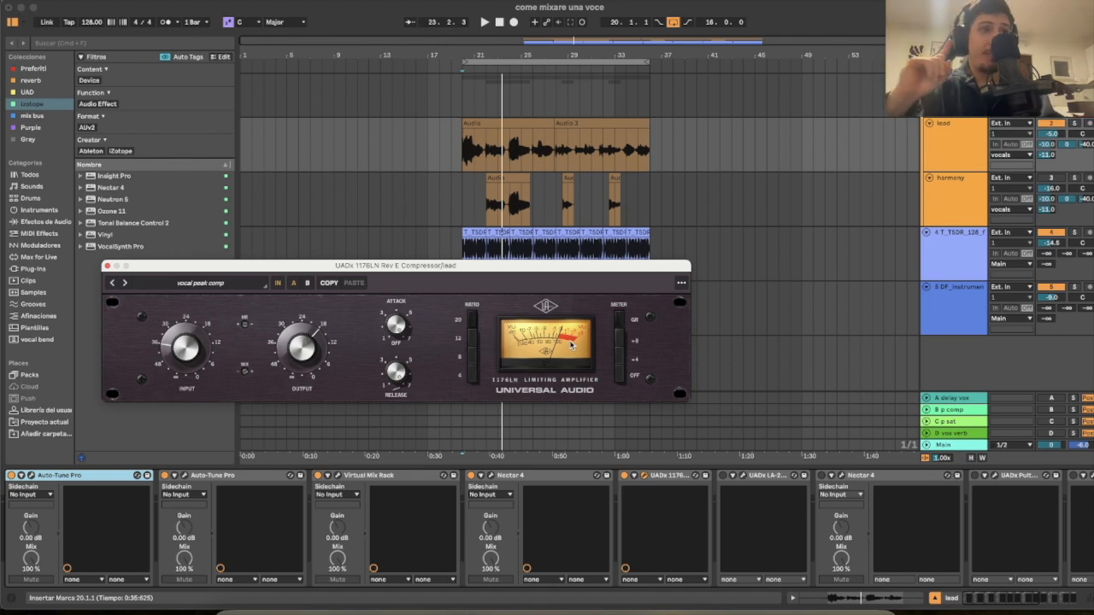
key(space)
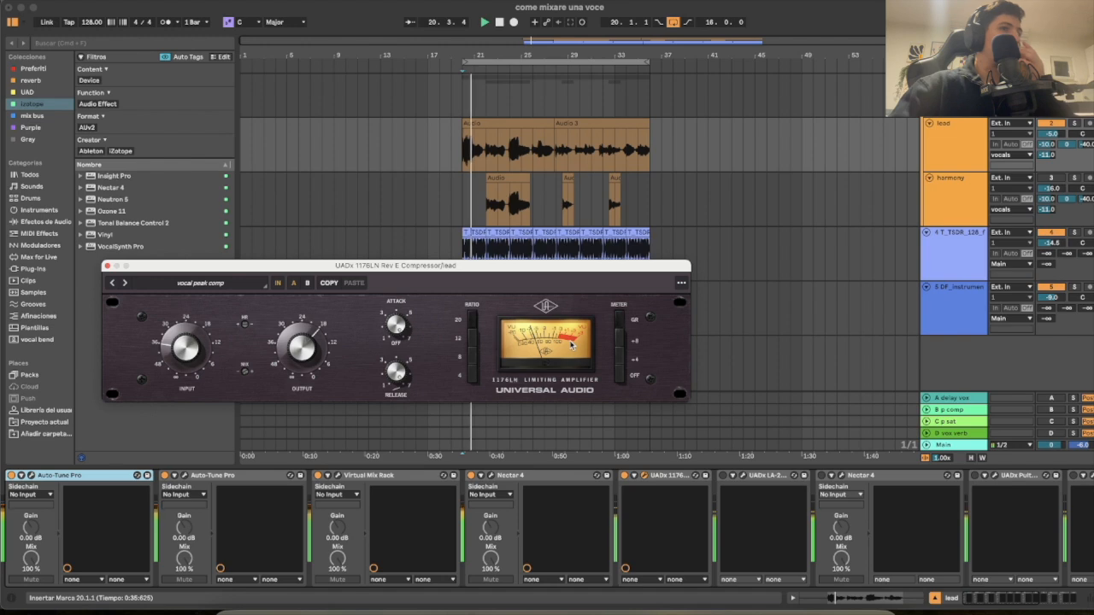
click(107, 267)
key(space)
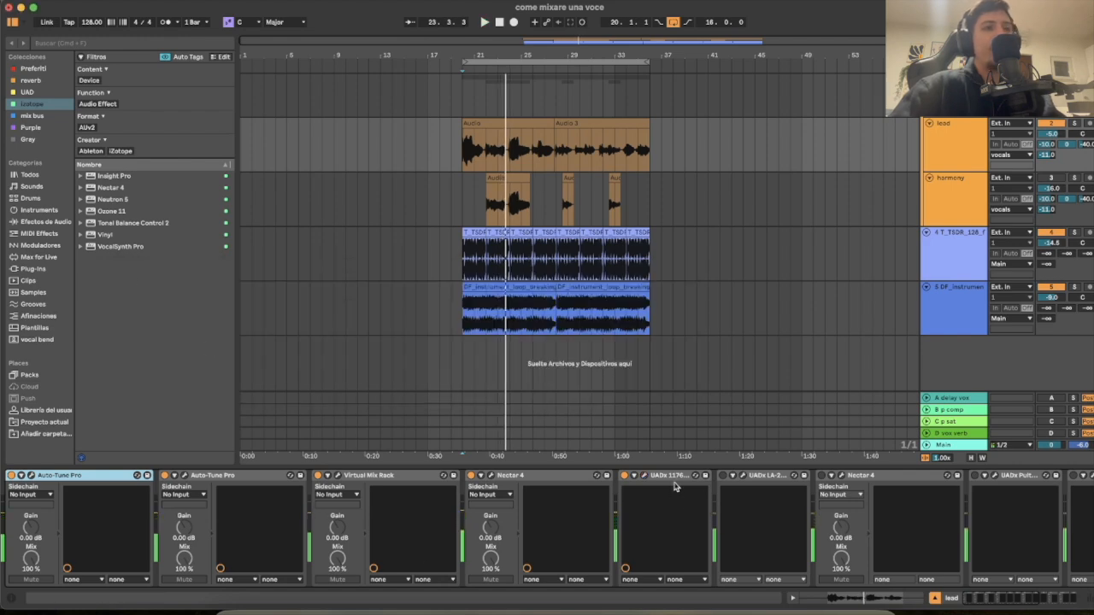
Enable the UADx LA-2A compressor on the lead track, watching its meter during playback in the open editor before closing it
click(723, 476)
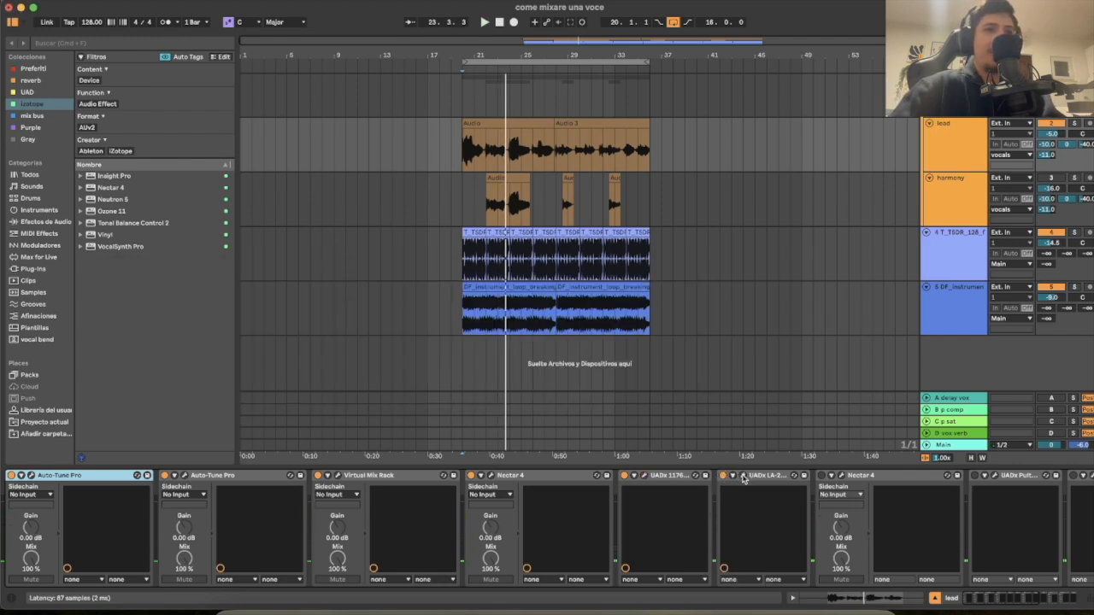
click(743, 477)
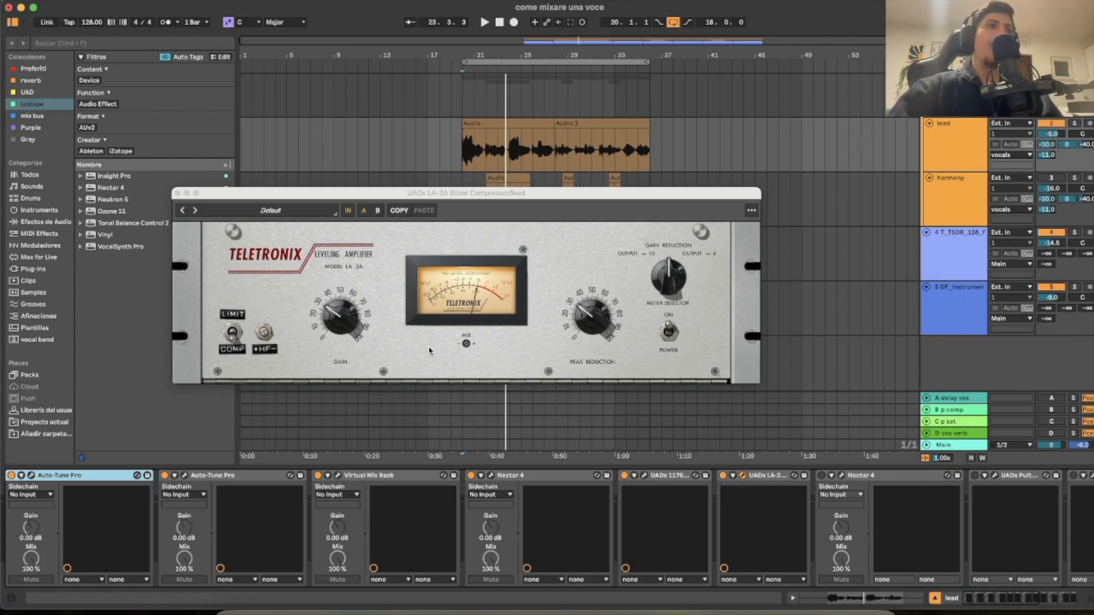
key(space)
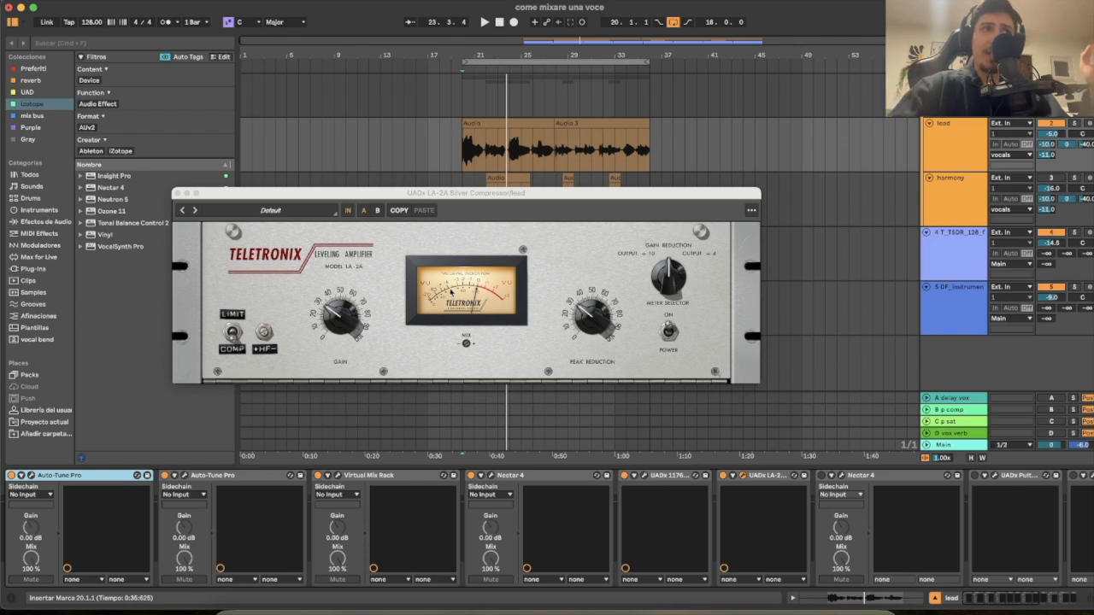
key(space)
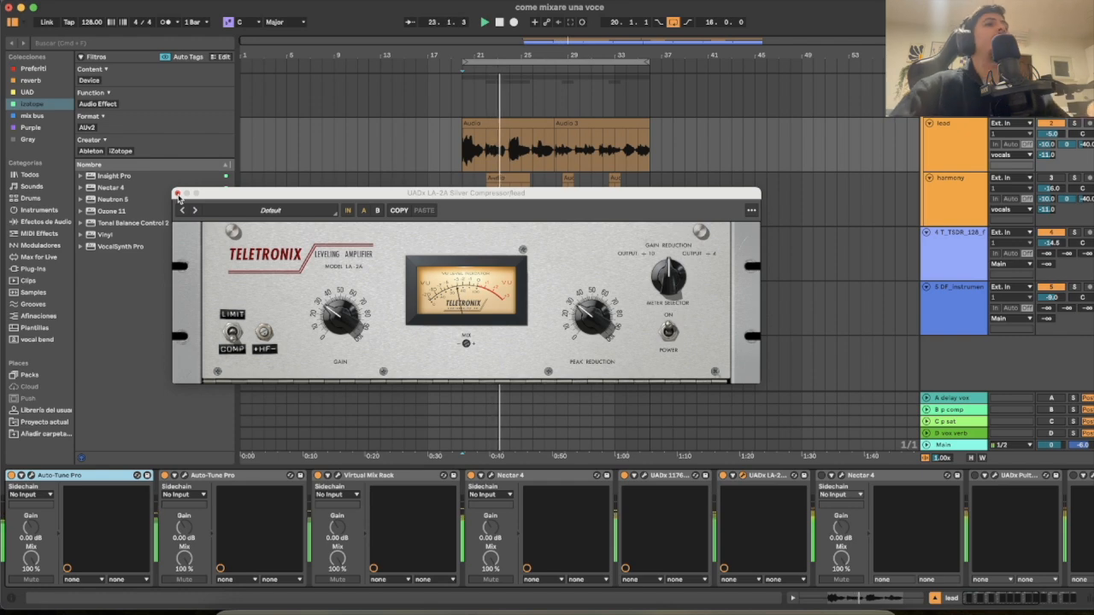
click(177, 194)
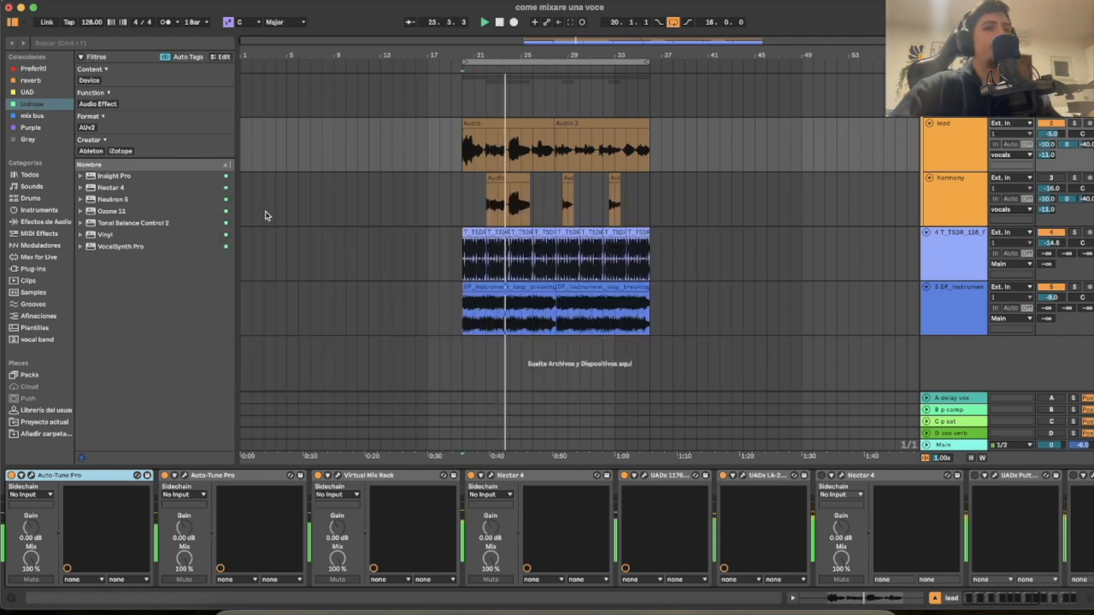
Select the lead track's devices from the first Auto-Tune Pro through the LA-2A and compare them bypassed and active during playback
click(769, 482)
click(60, 477)
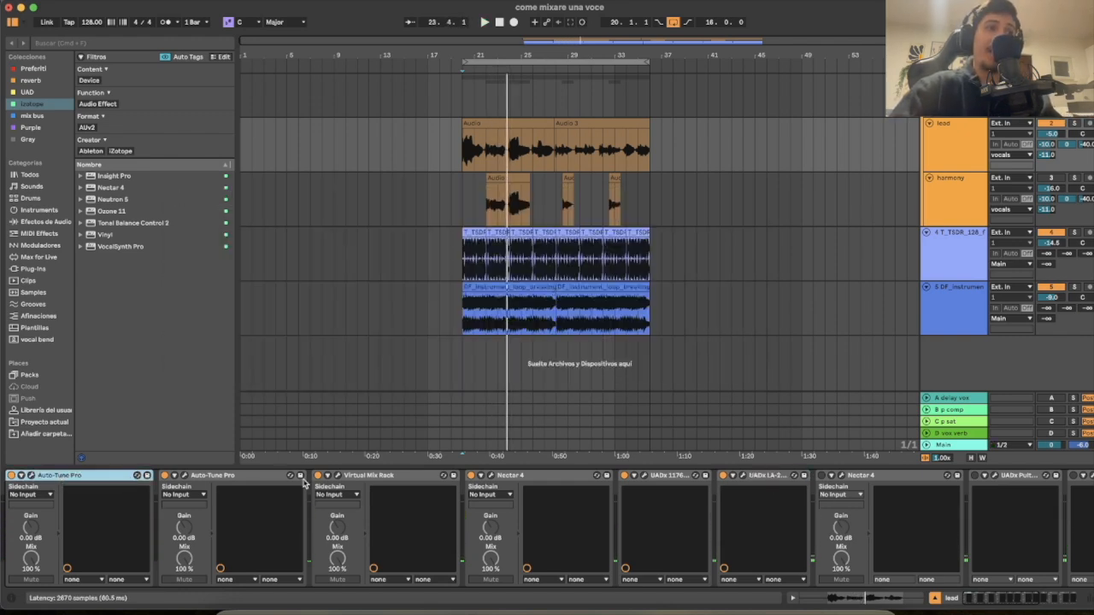
shift+click(773, 477)
key(space)
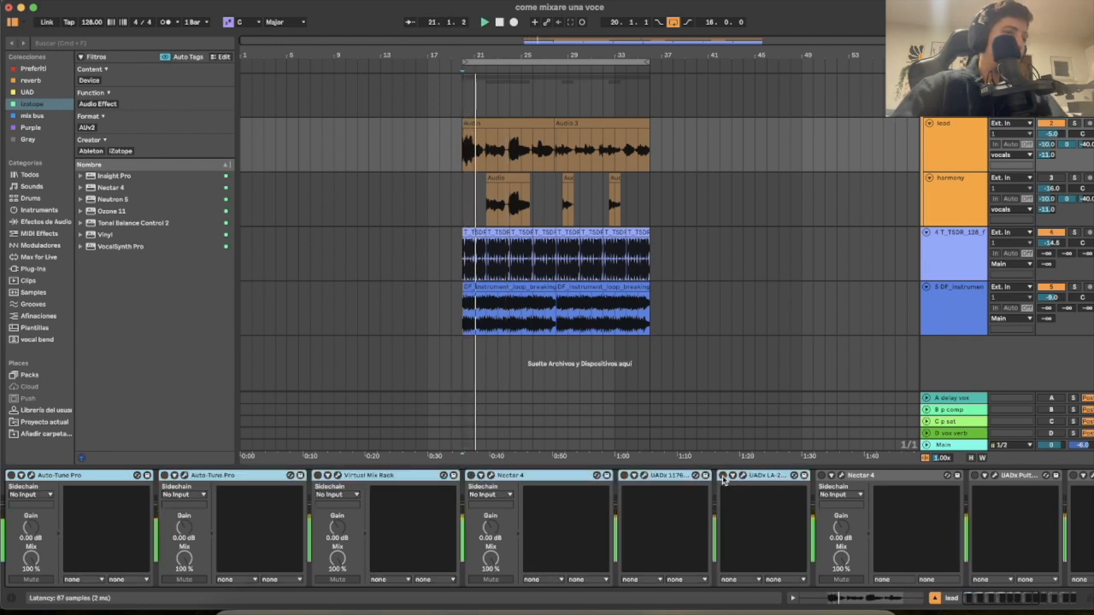
click(722, 475)
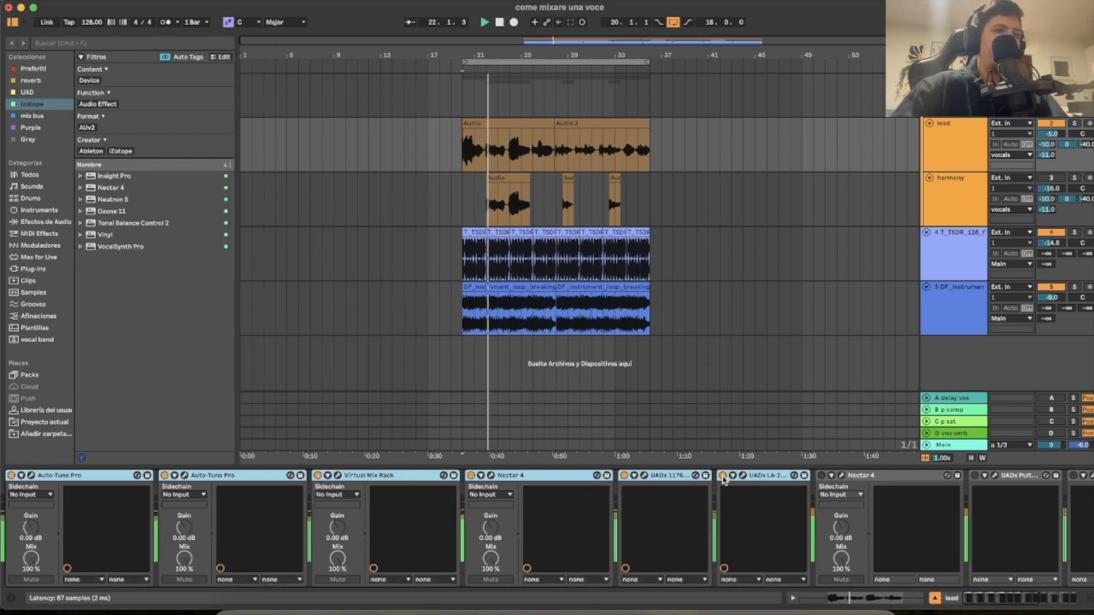
scroll(696, 526, right, 6)
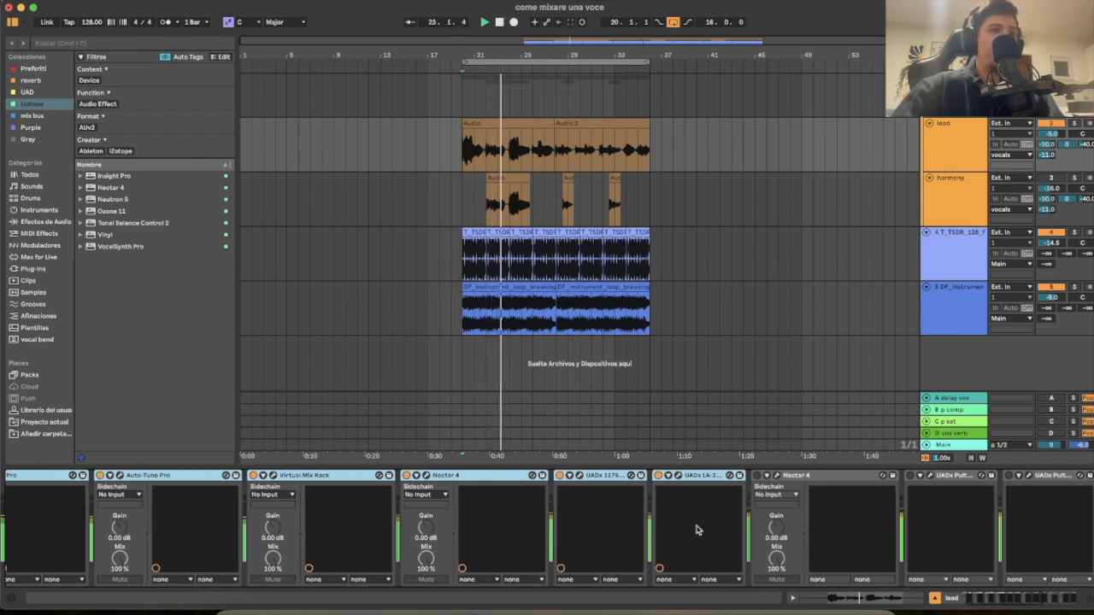
key(space)
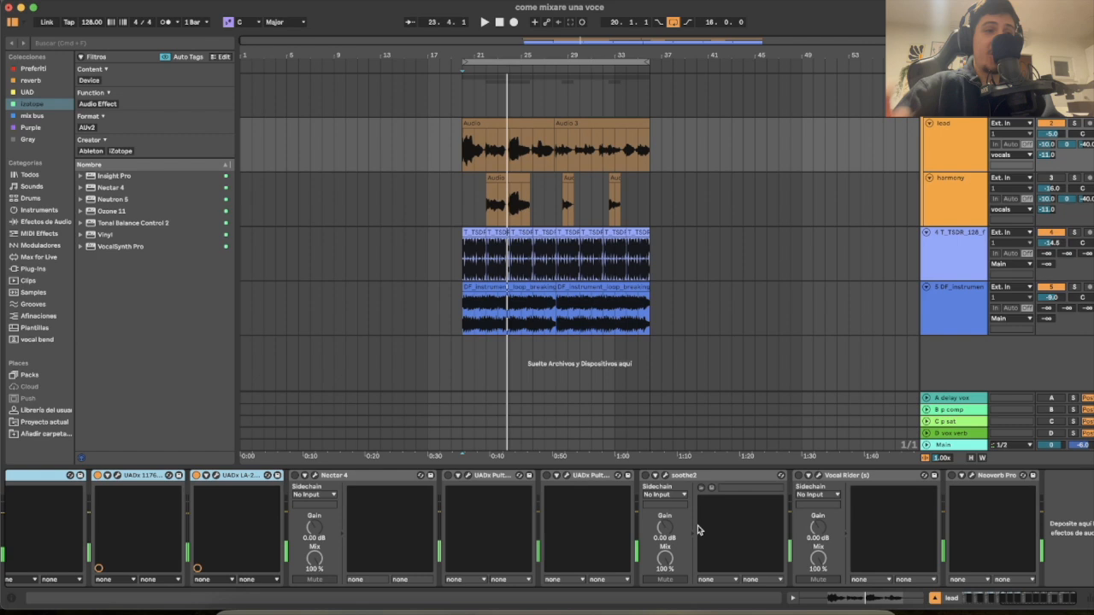
Enable and open the second Nectar 4 on the lead track, and examine its De-Esser's gain reduction during playback
click(331, 478)
click(294, 475)
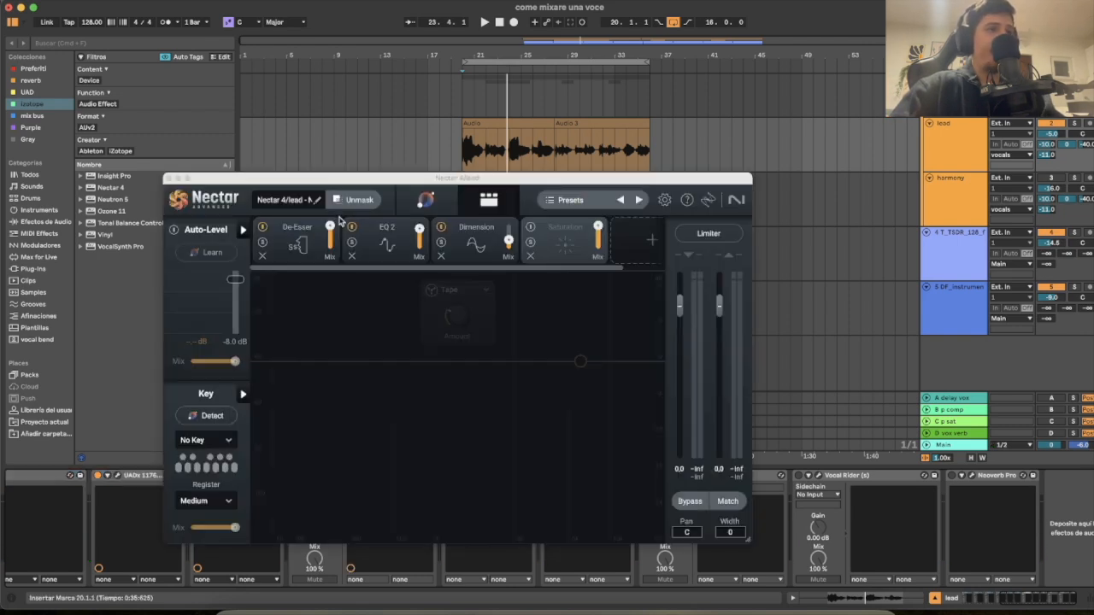
click(285, 239)
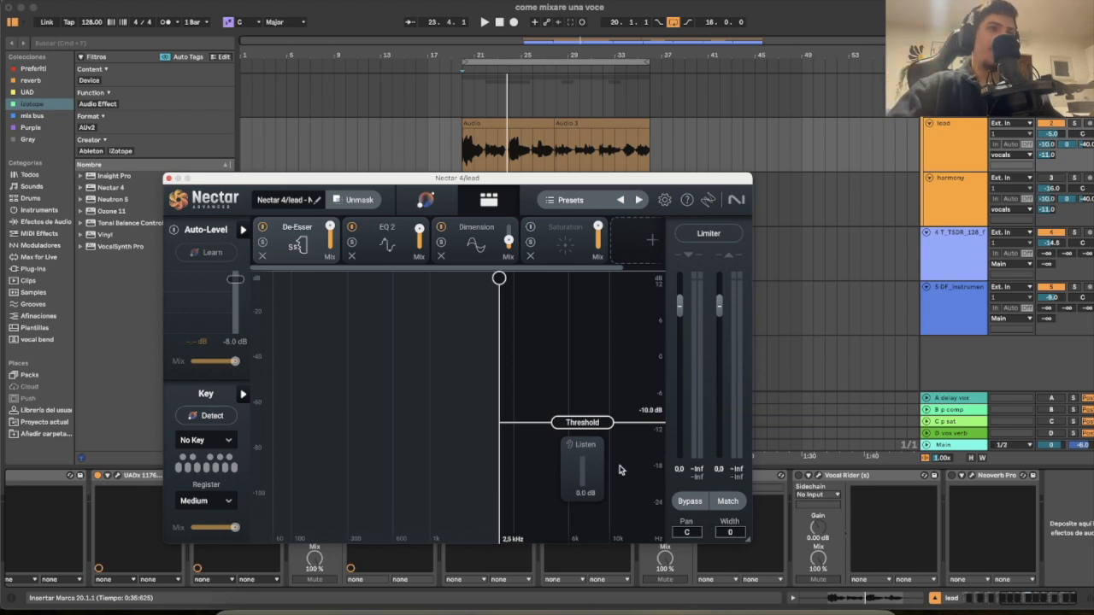
key(space)
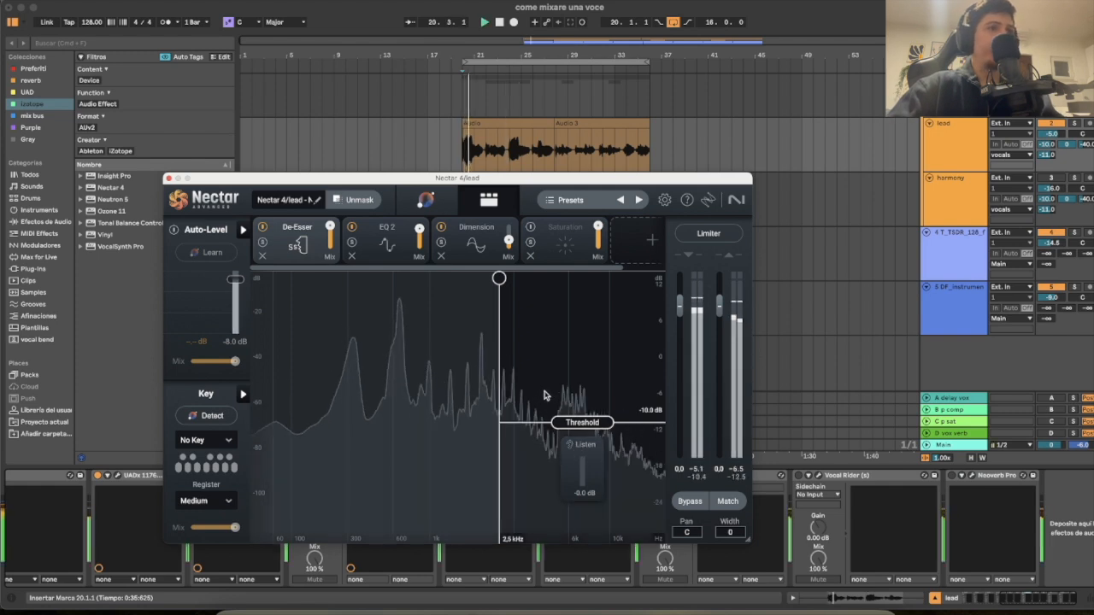
drag(582, 470, 595, 475)
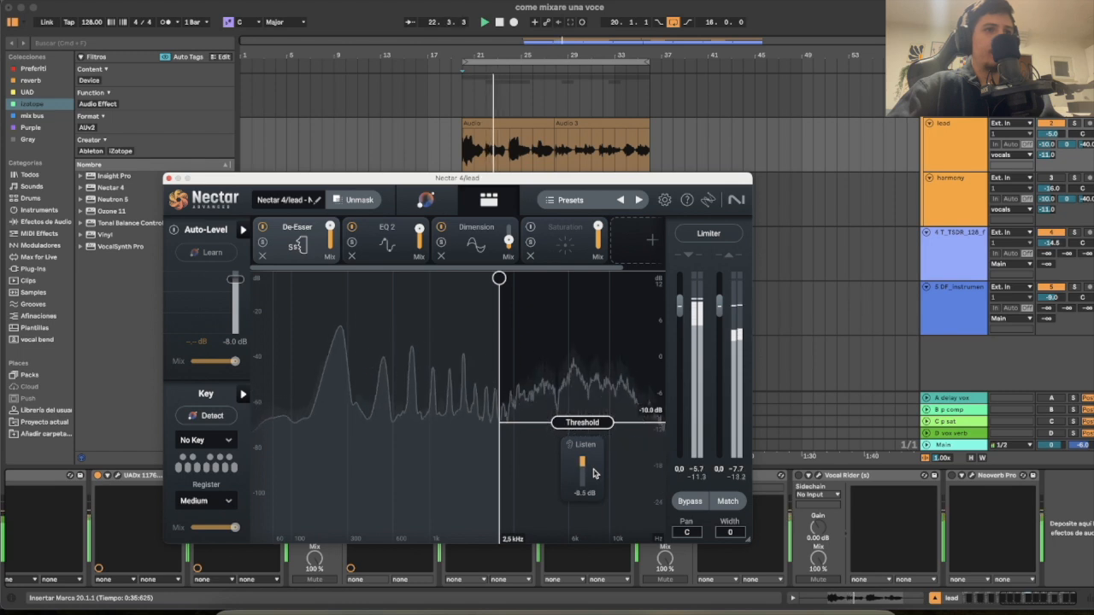
Examine the EQ 2 curve and its upper bands in the lead's second Nectar 4, and the Dimension module's chorus settings and mix amount
click(378, 232)
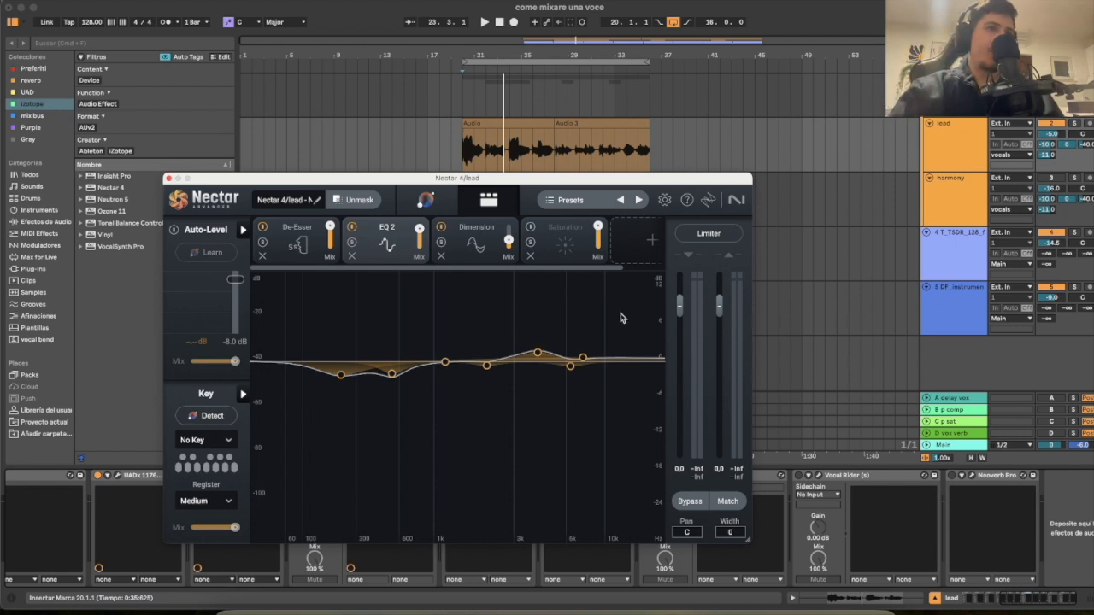
click(537, 352)
click(584, 358)
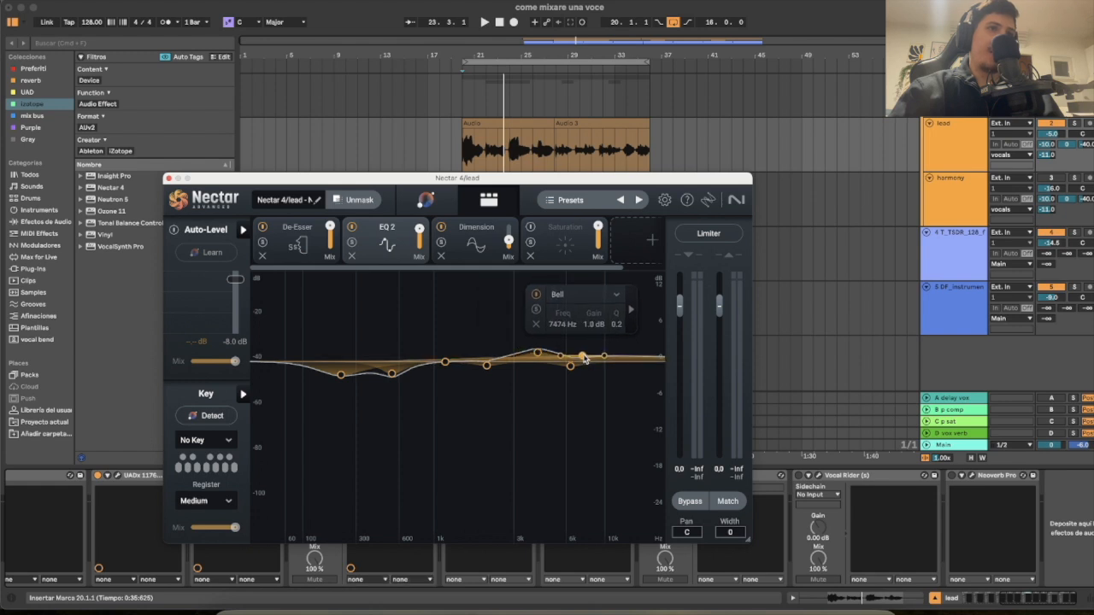
click(475, 245)
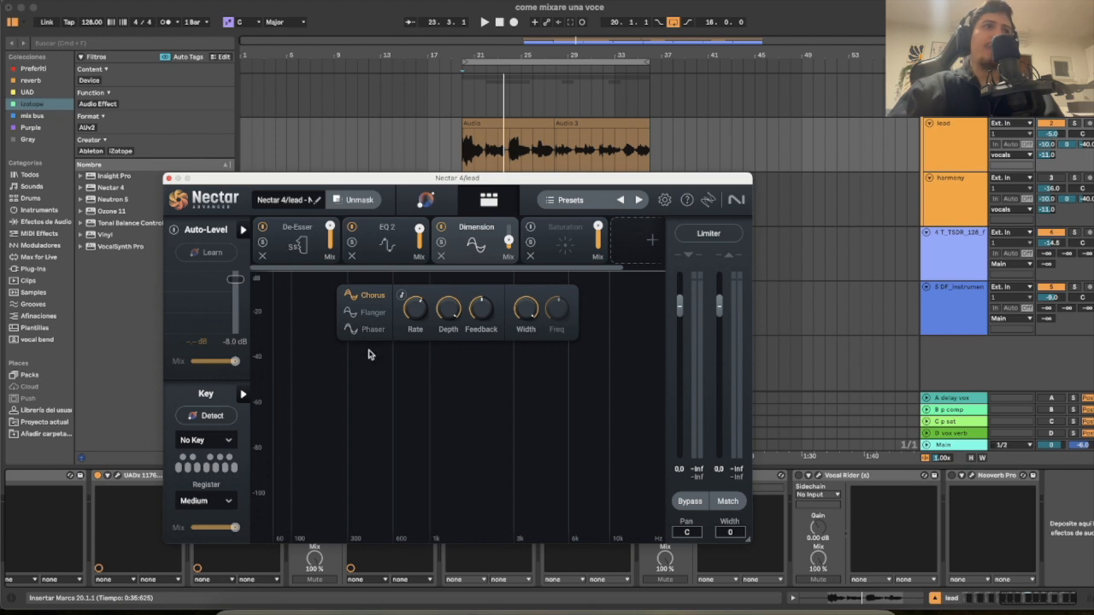
double_click(508, 257)
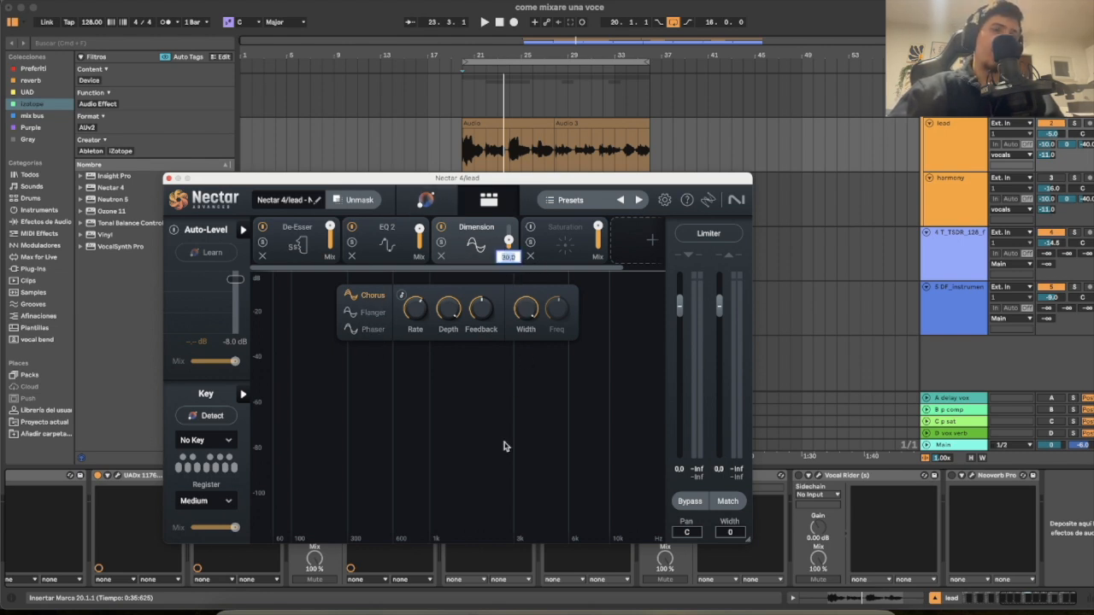
Enable Nectar 4's Saturation module, compare the plug-in bypassed and active during playback, and close its editor
click(529, 229)
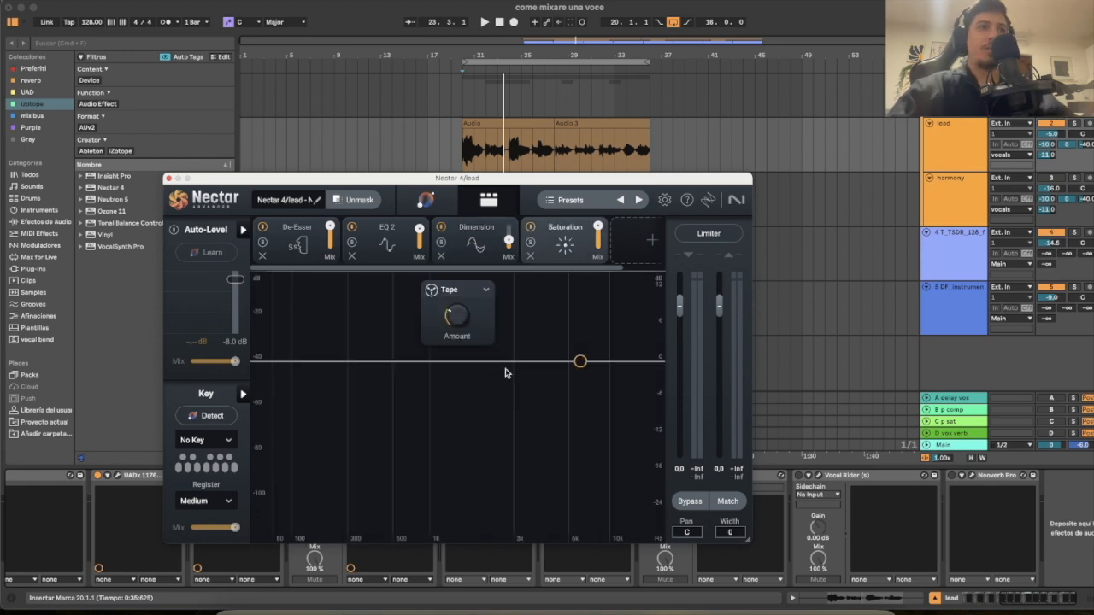
key(space)
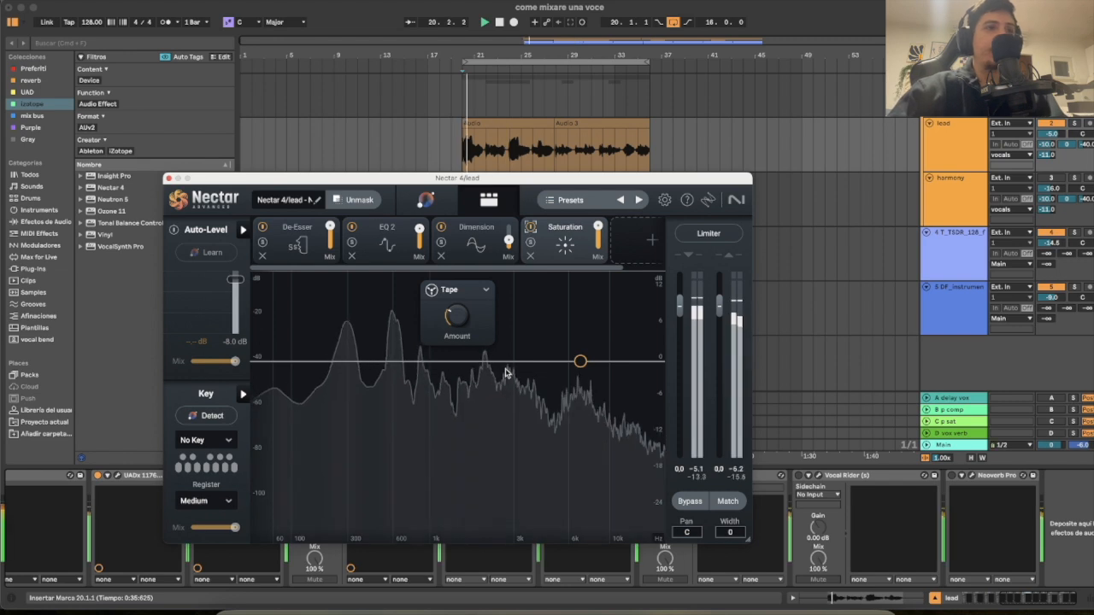
click(687, 504)
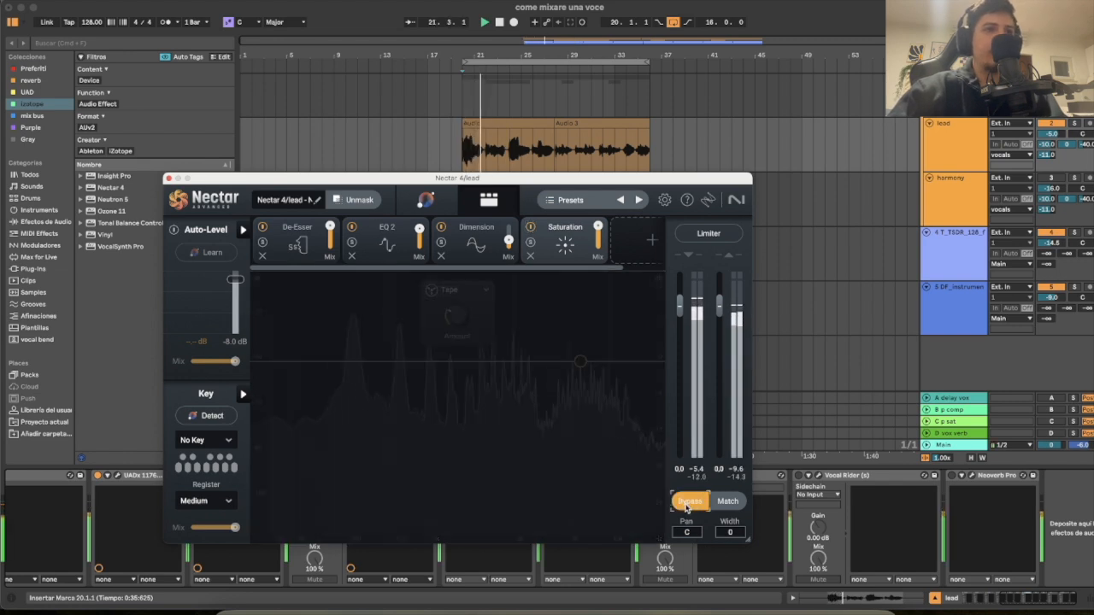
click(687, 502)
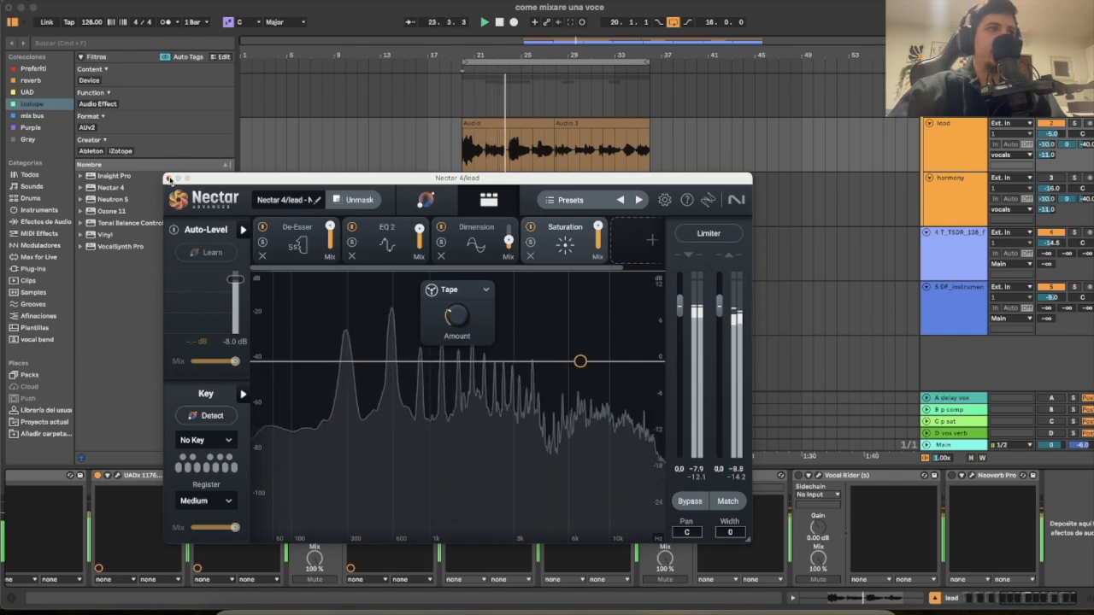
click(168, 178)
Enable both UADx Pultec equalizers on the lead track and open their editors, one arranged below the other
click(494, 475)
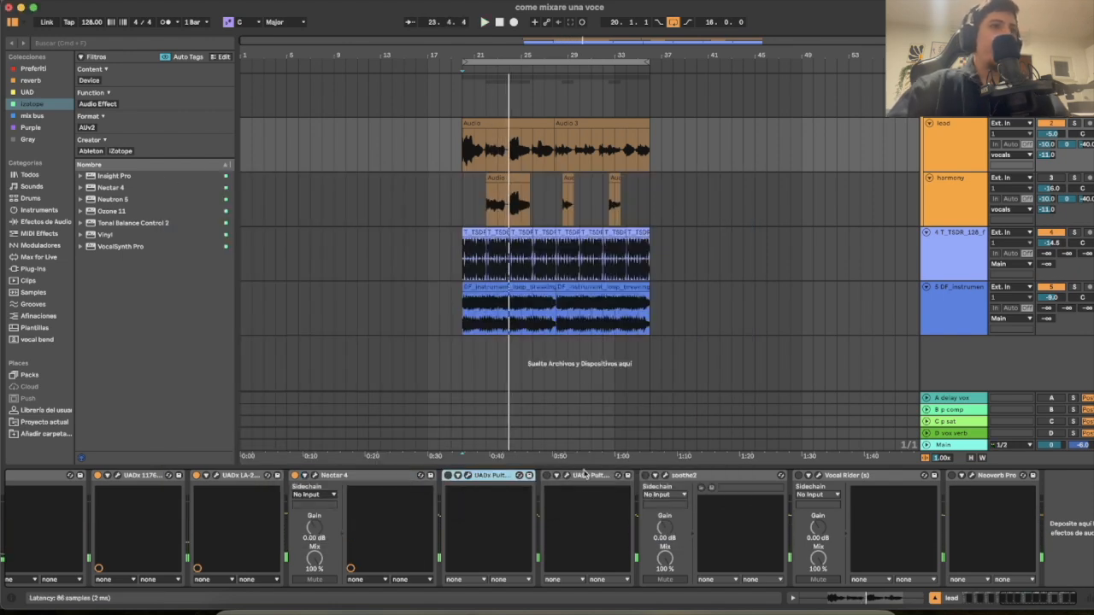
shift+click(586, 477)
key(0)
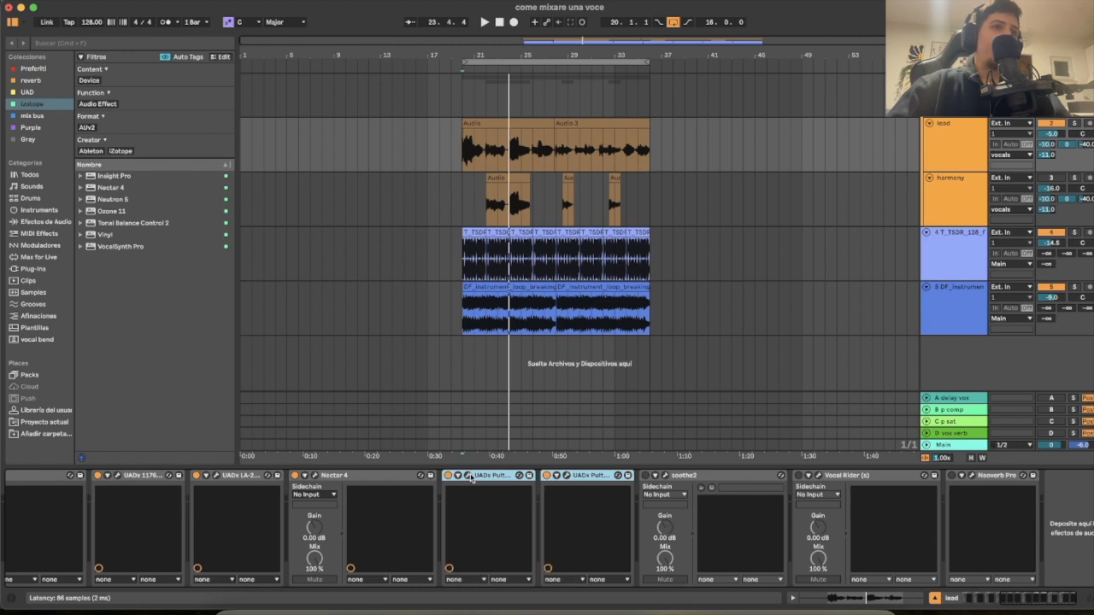
click(469, 476)
drag(392, 192, 408, 378)
click(567, 476)
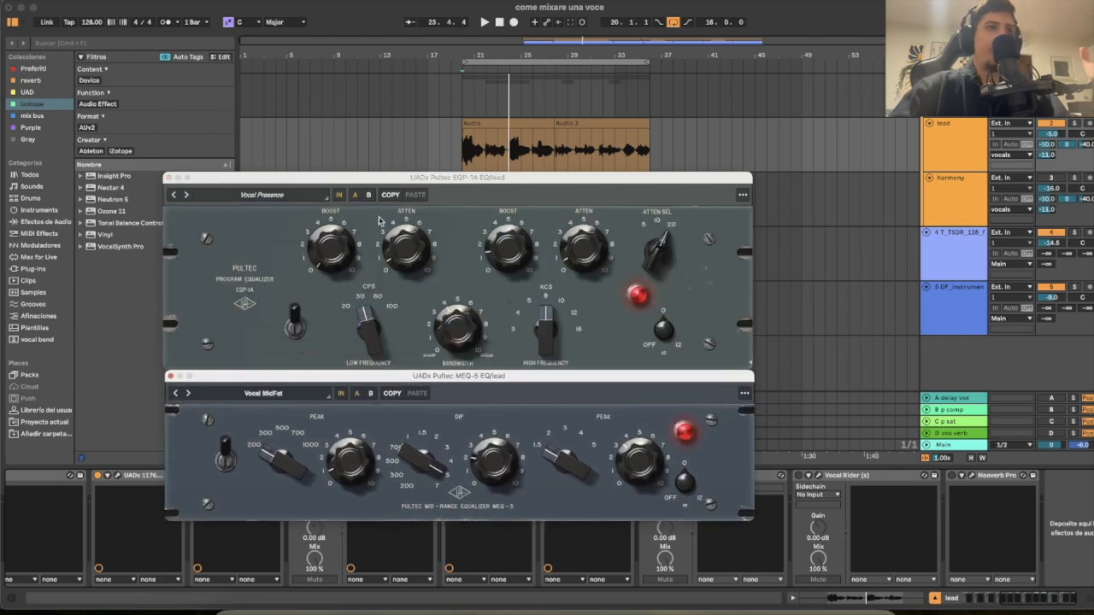
Examine the boost and dip settings of the two Pultec equalizers, audition them during playback, and close both editors
click(504, 261)
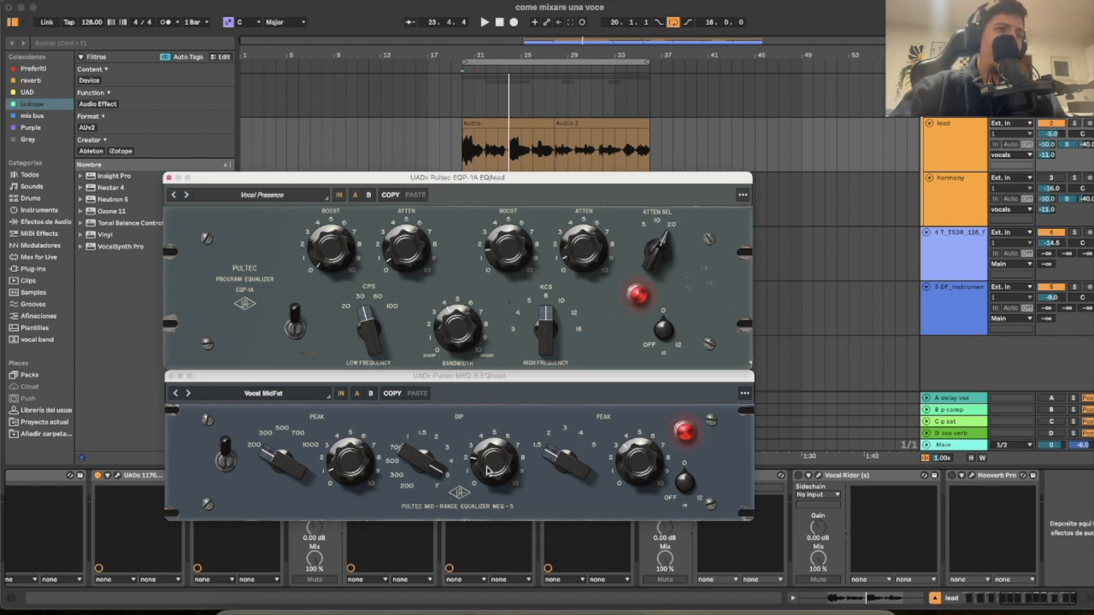
click(547, 400)
key(space)
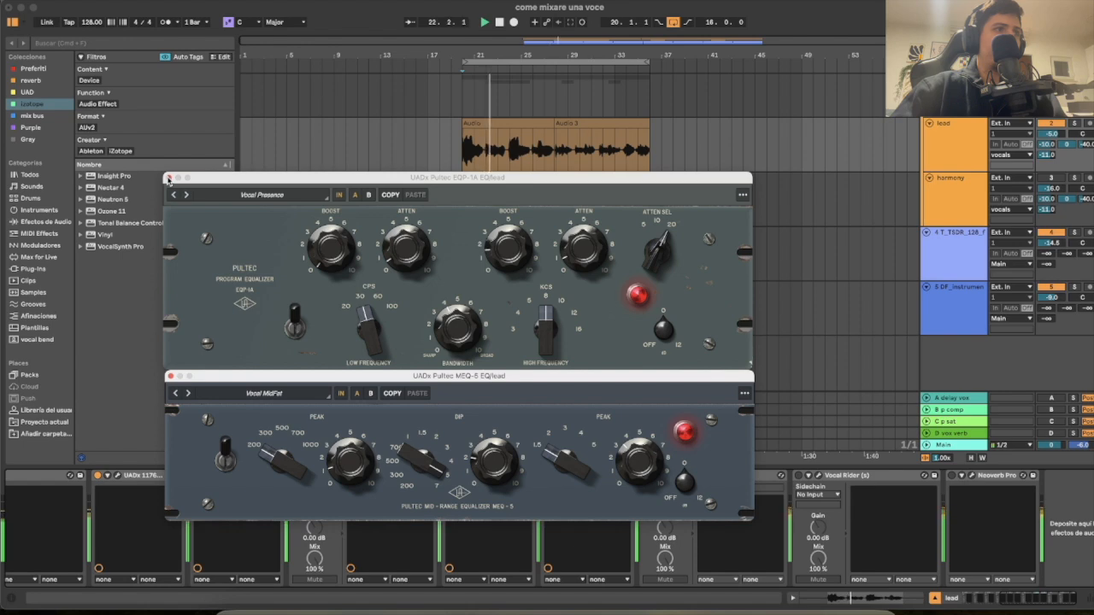
click(169, 179)
click(170, 376)
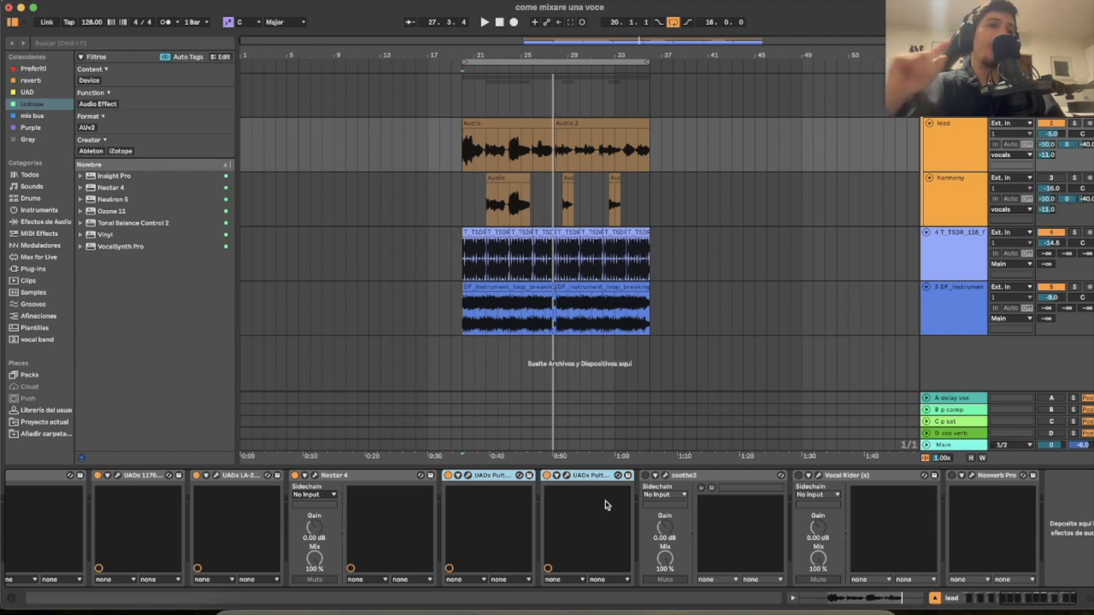
Enable soothe2 on the lead track and open its editor, moved clear of the arrangement
click(646, 476)
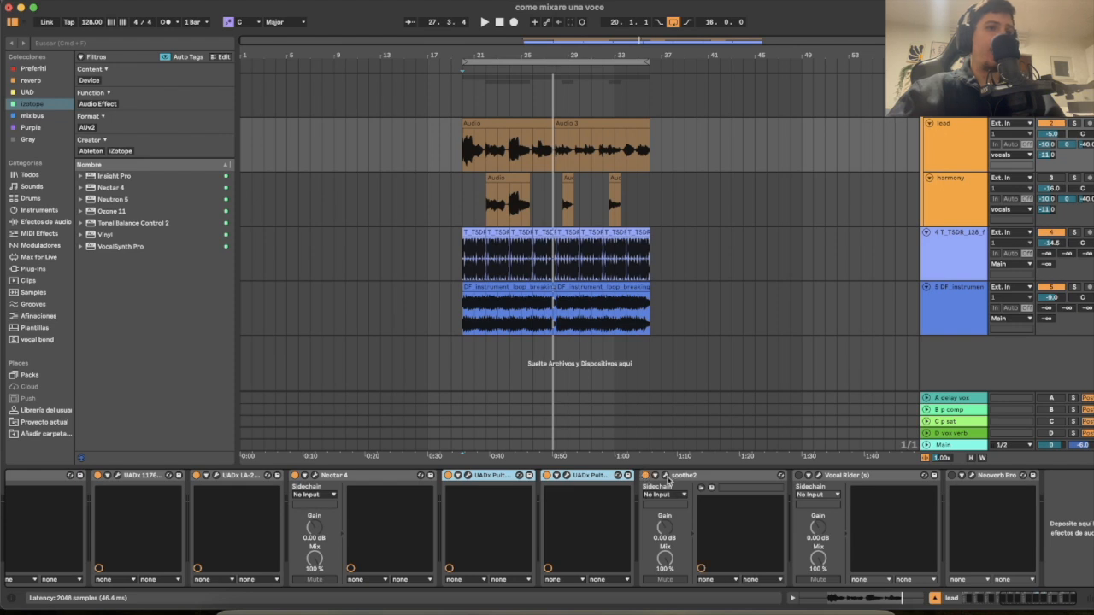
click(667, 476)
drag(249, 187, 145, 172)
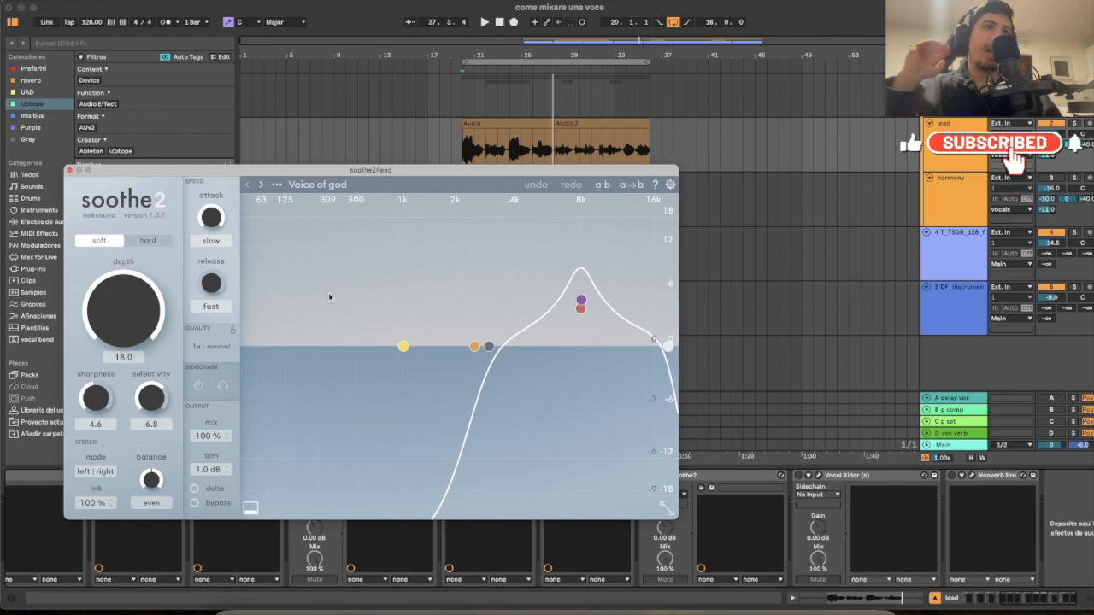
Play from bar 20 while comparing soothe2 bypassed and active, and close its editor
click(458, 152)
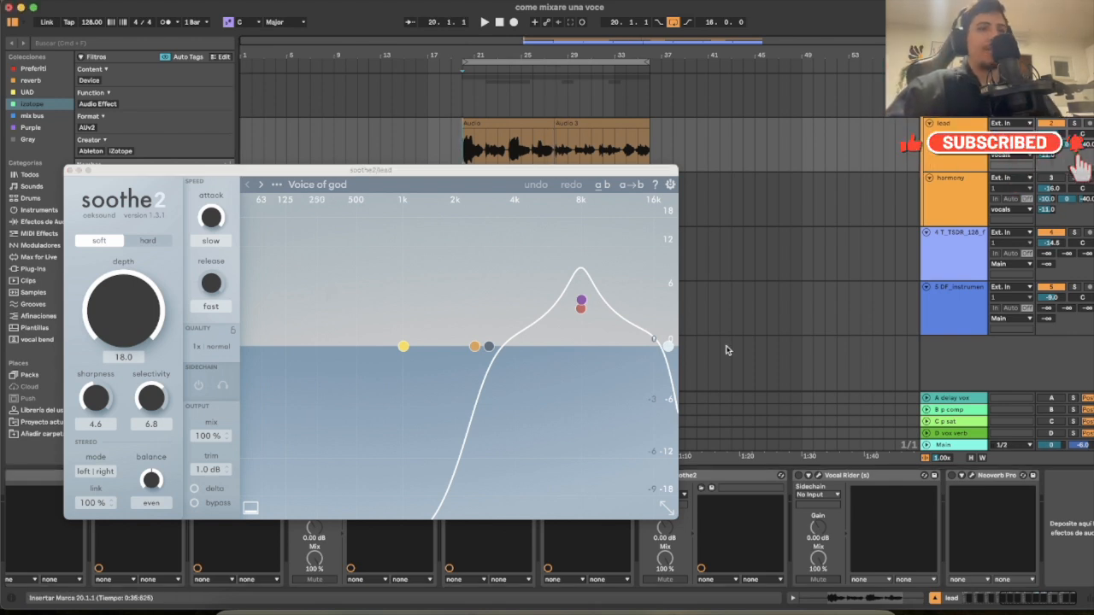
key(space)
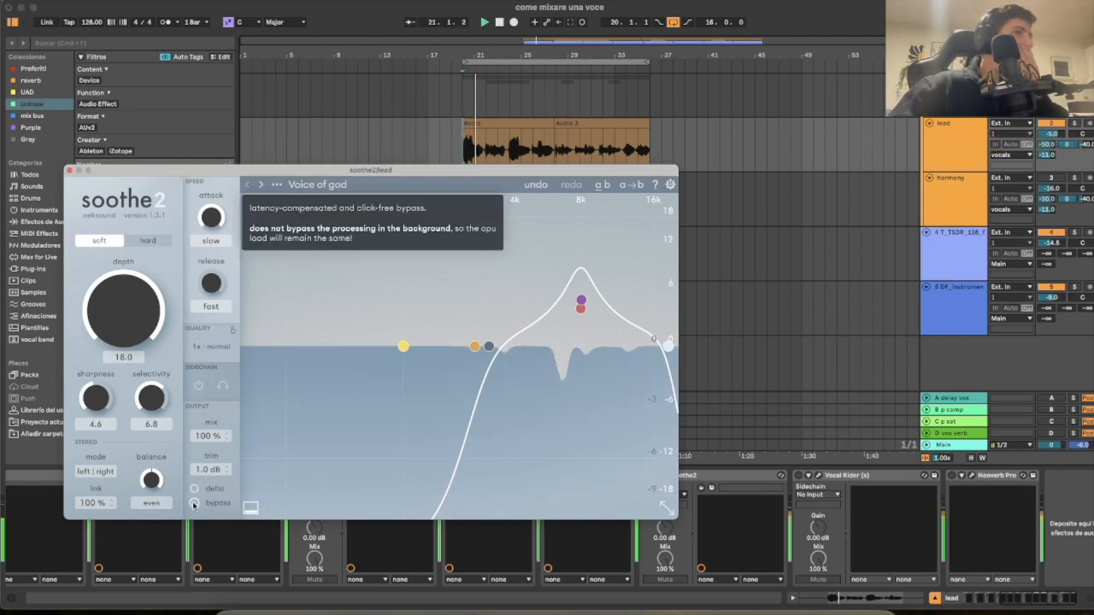
click(194, 504)
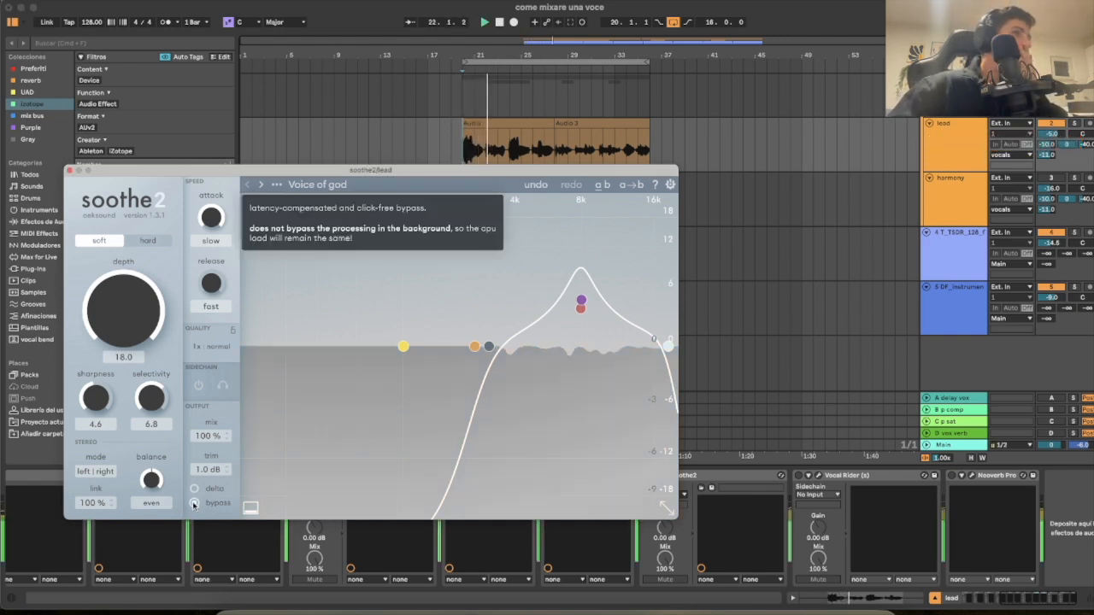
click(194, 504)
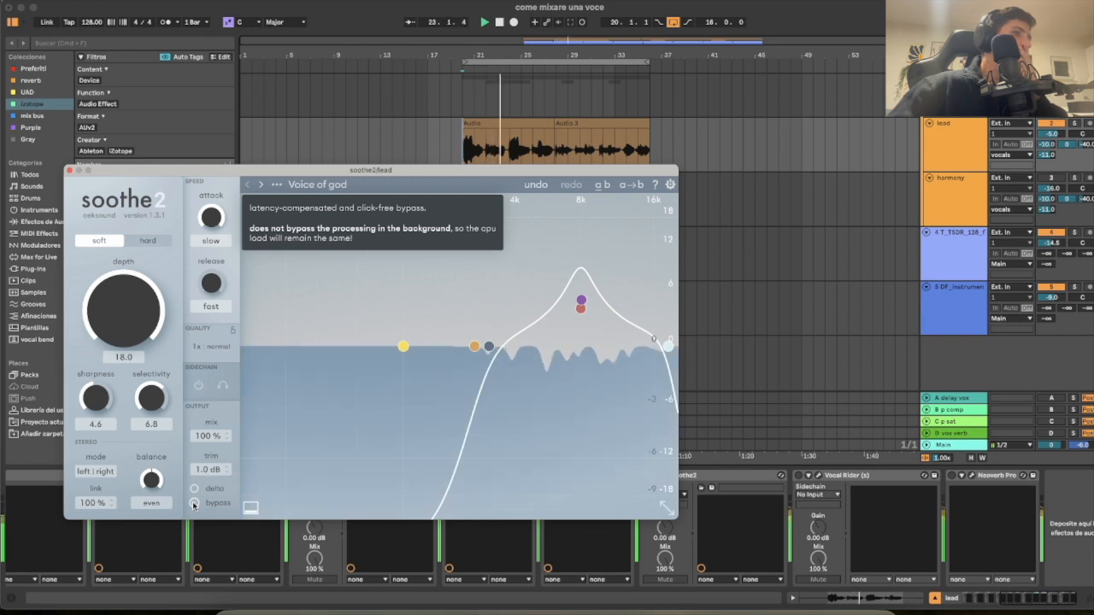
click(72, 171)
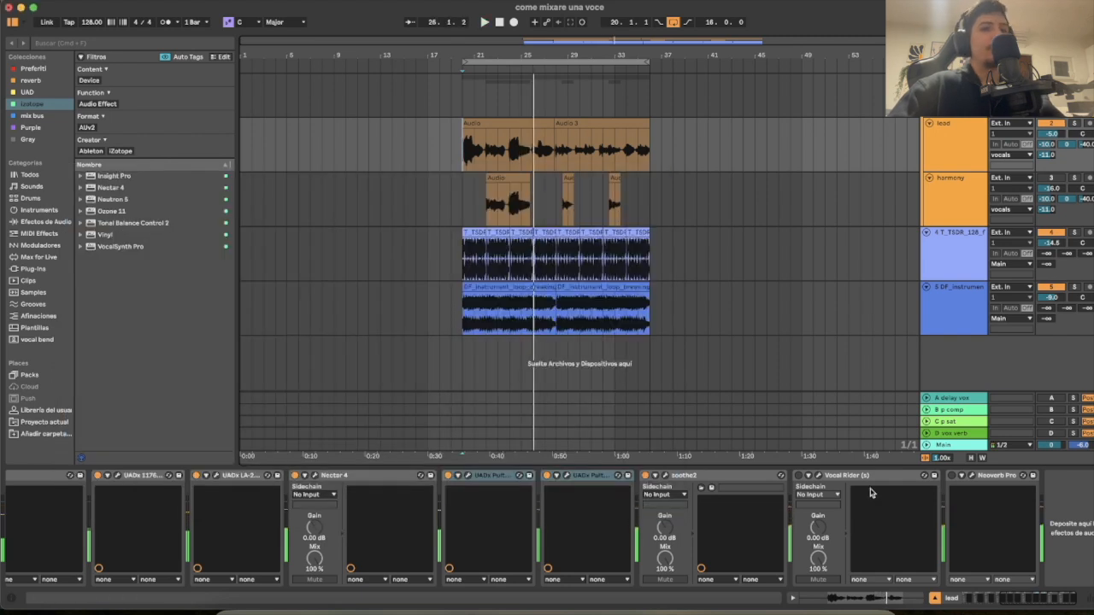
Enable and open Vocal Rider on the lead track, and audition its level riding during playback
click(819, 476)
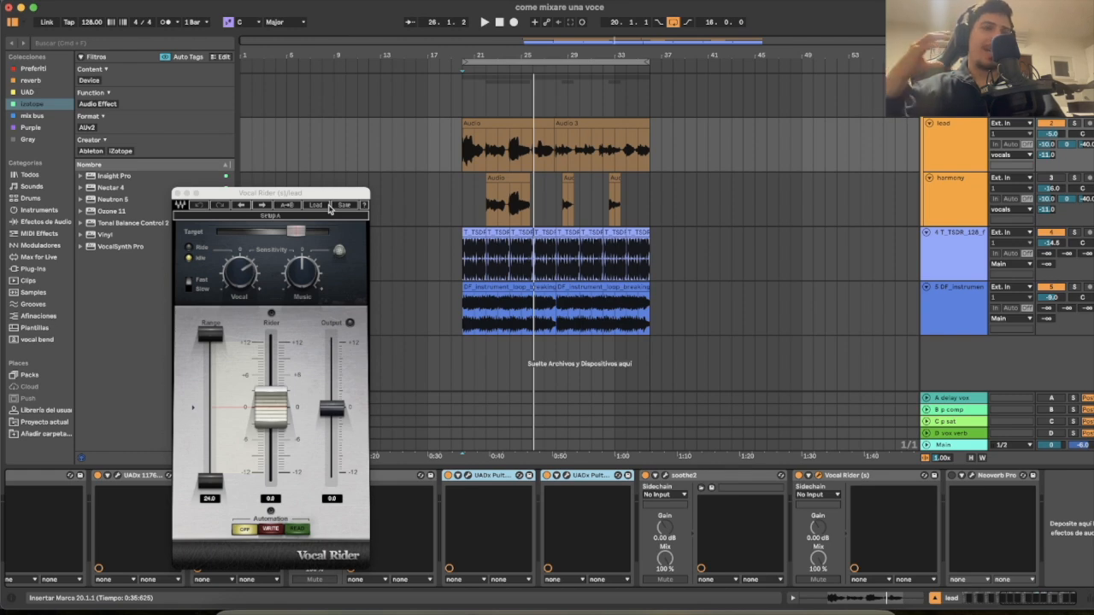
key(space)
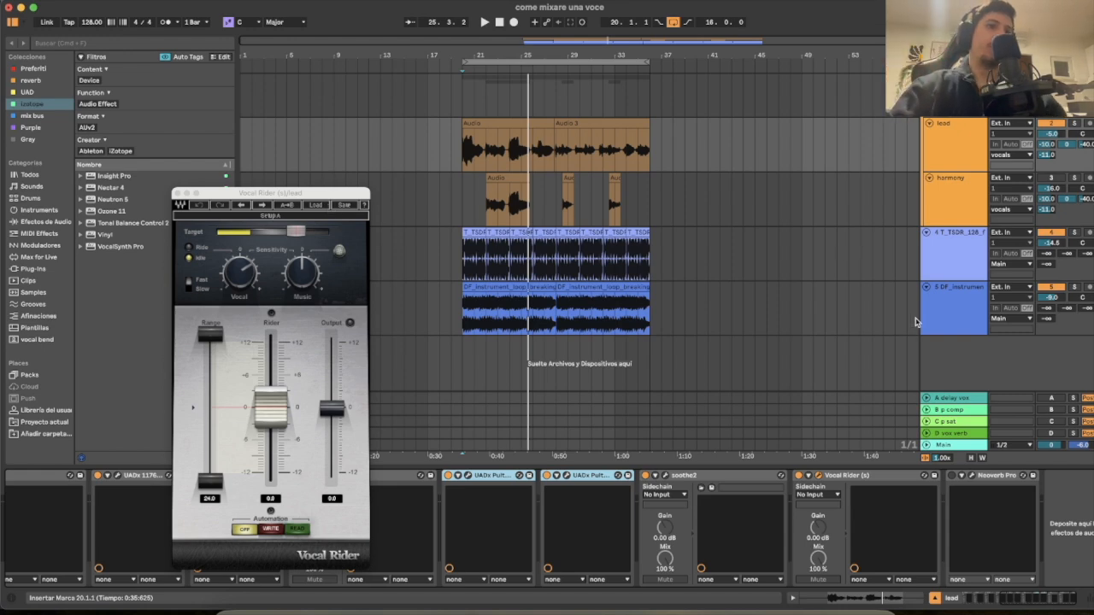
Open Neoverb Pro on the lead track and compare the vocal without and with the reverb during playback, leaving it enabled
click(970, 477)
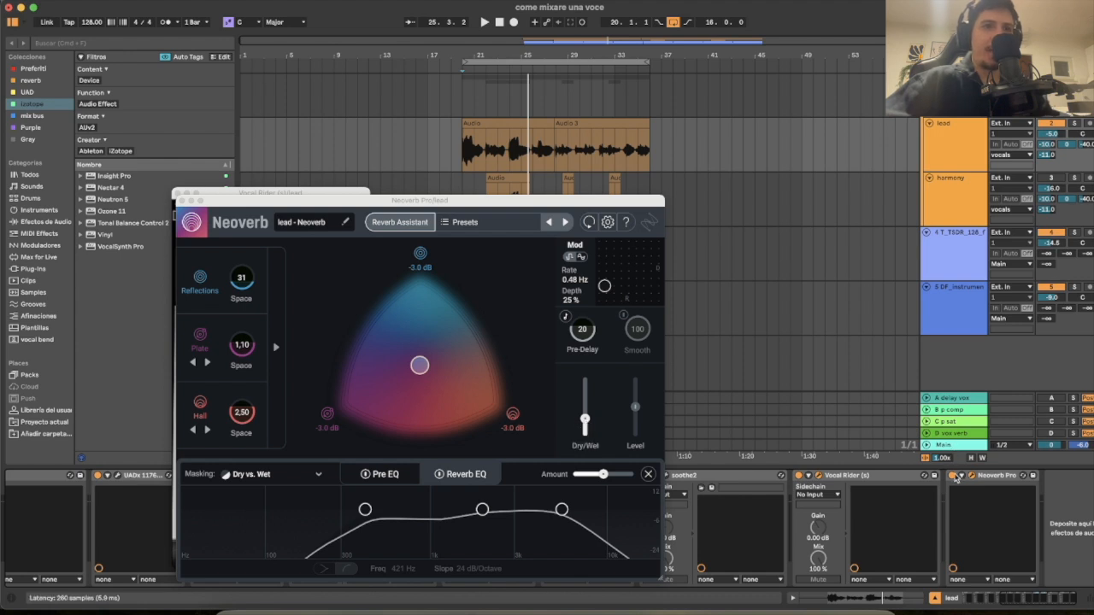
key(space)
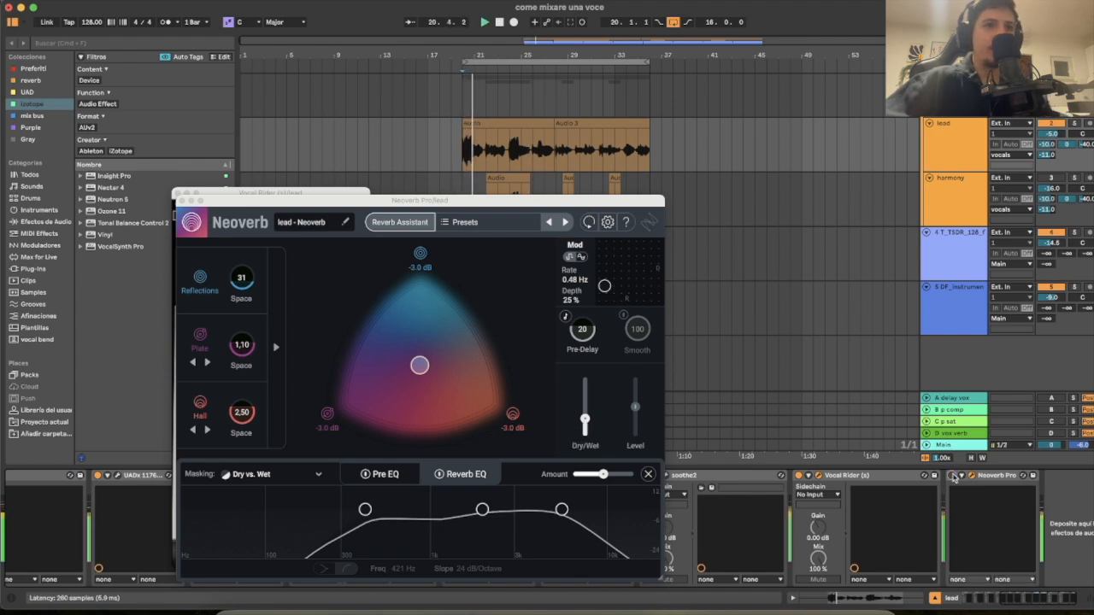
click(952, 475)
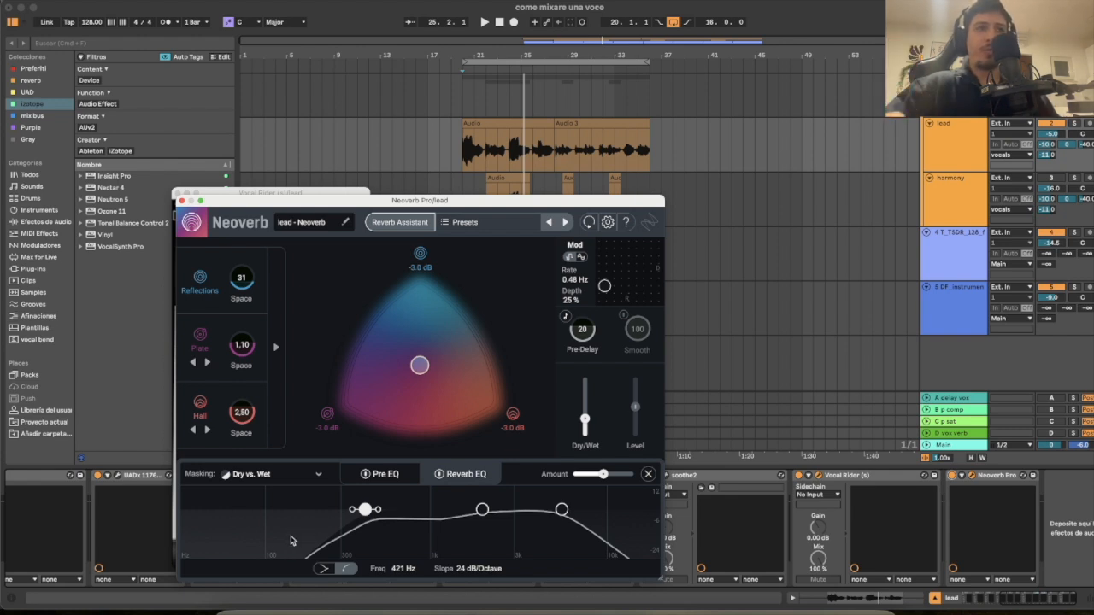
Inspect the high-cut band of Neoverb's Reverb EQ, and close the Neoverb and Vocal Rider editors
click(562, 510)
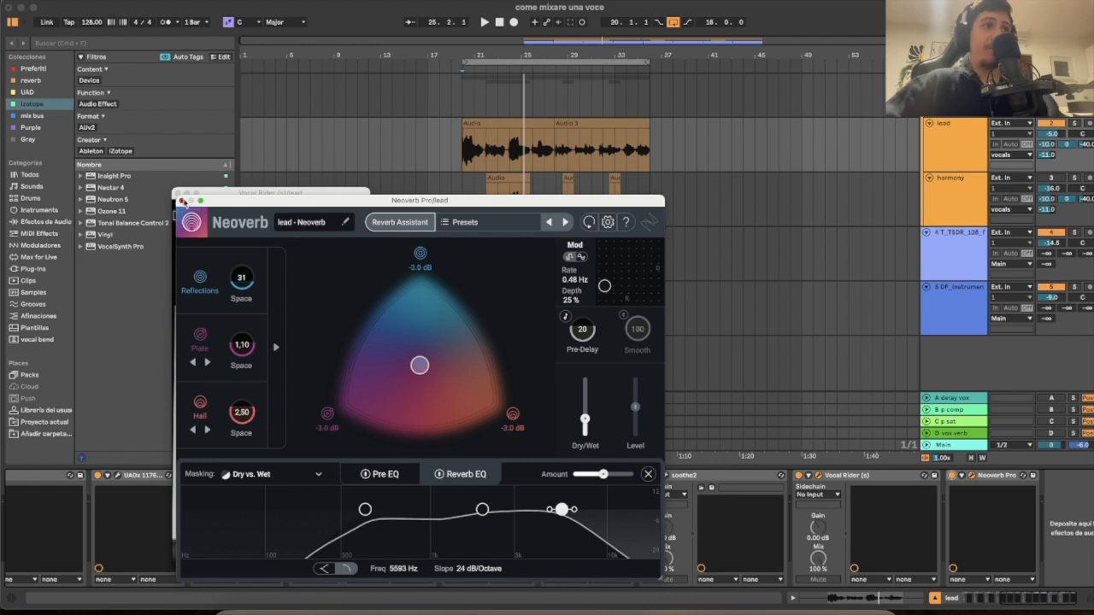
click(180, 200)
click(177, 194)
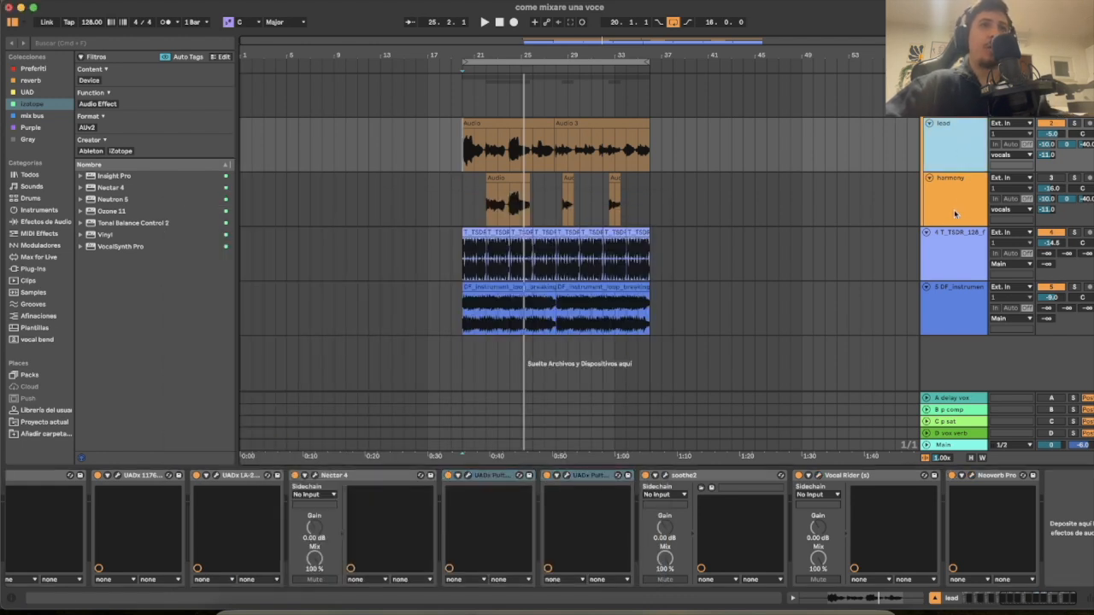
Activate the harmony track, and open its first Nectar 4 to audition the Voices module's Thirds harmony from bar 22
click(1068, 185)
drag(451, 201, 719, 211)
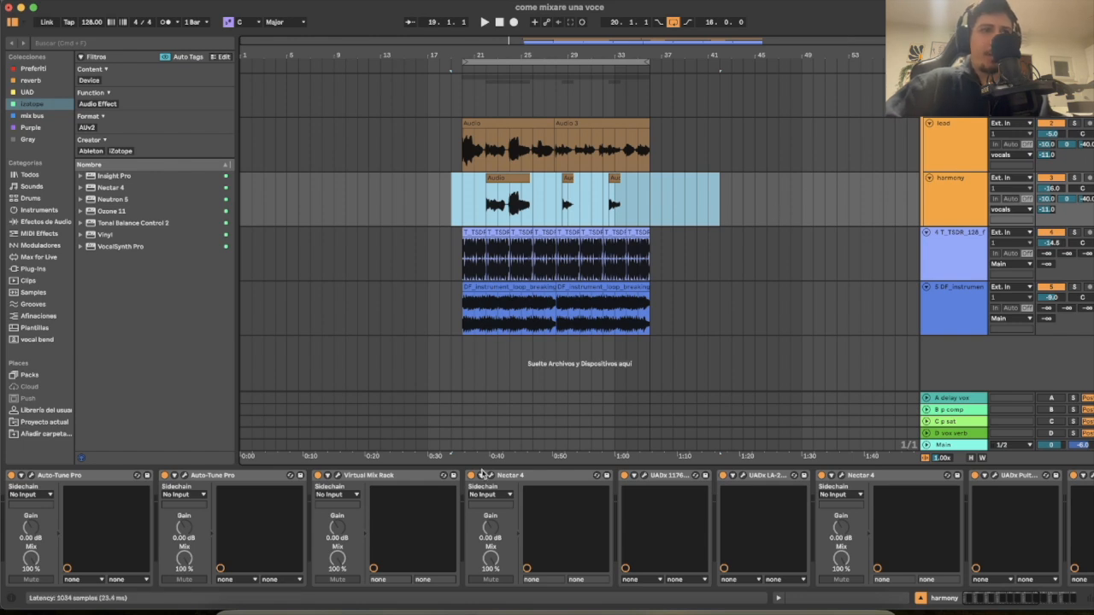
click(490, 476)
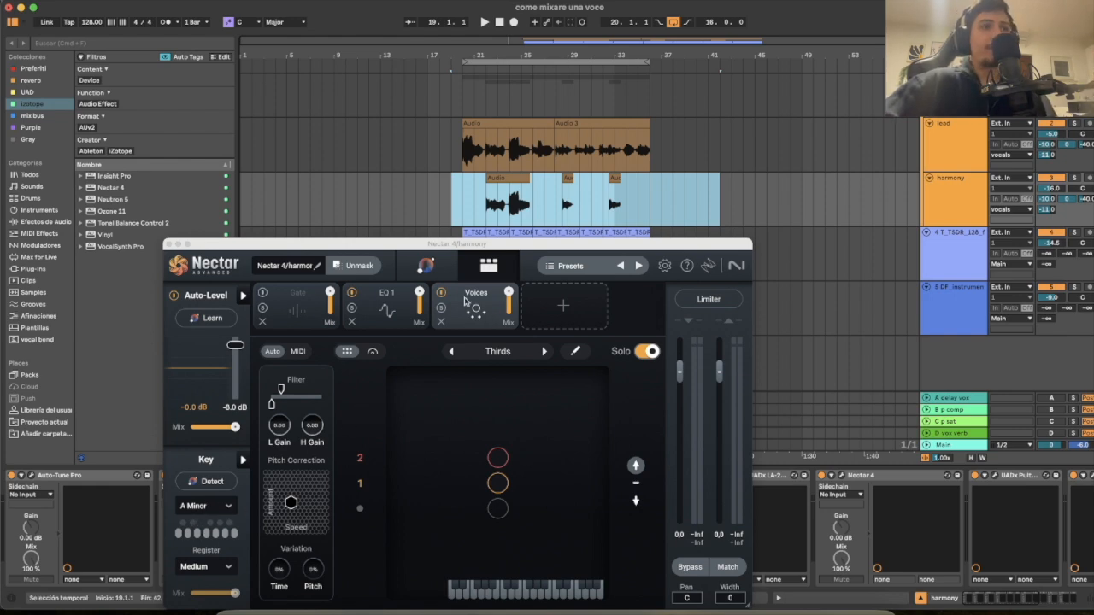
click(484, 208)
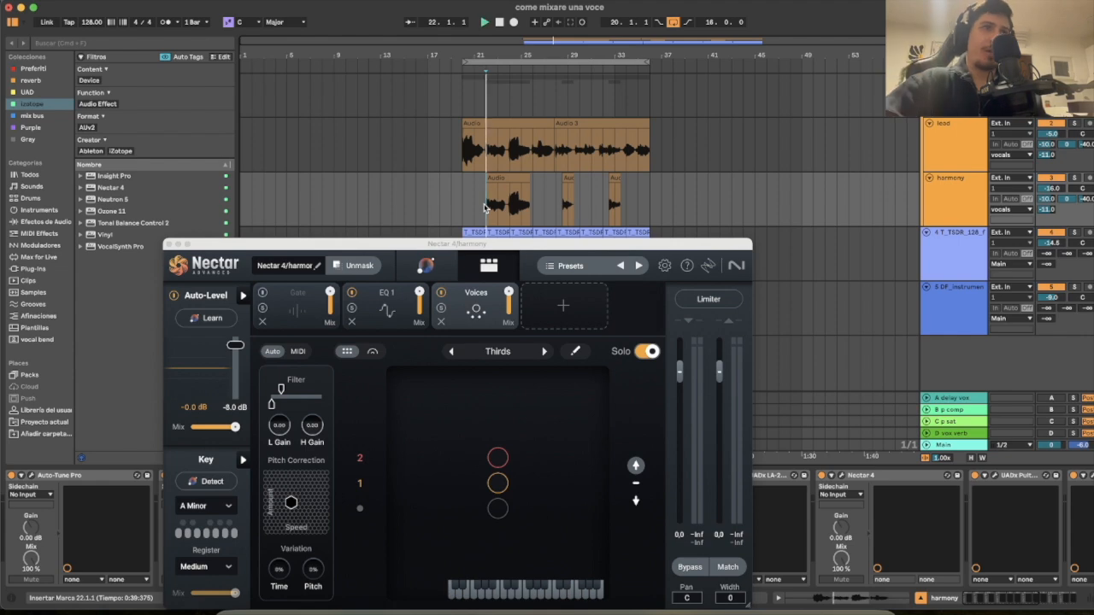
key(space)
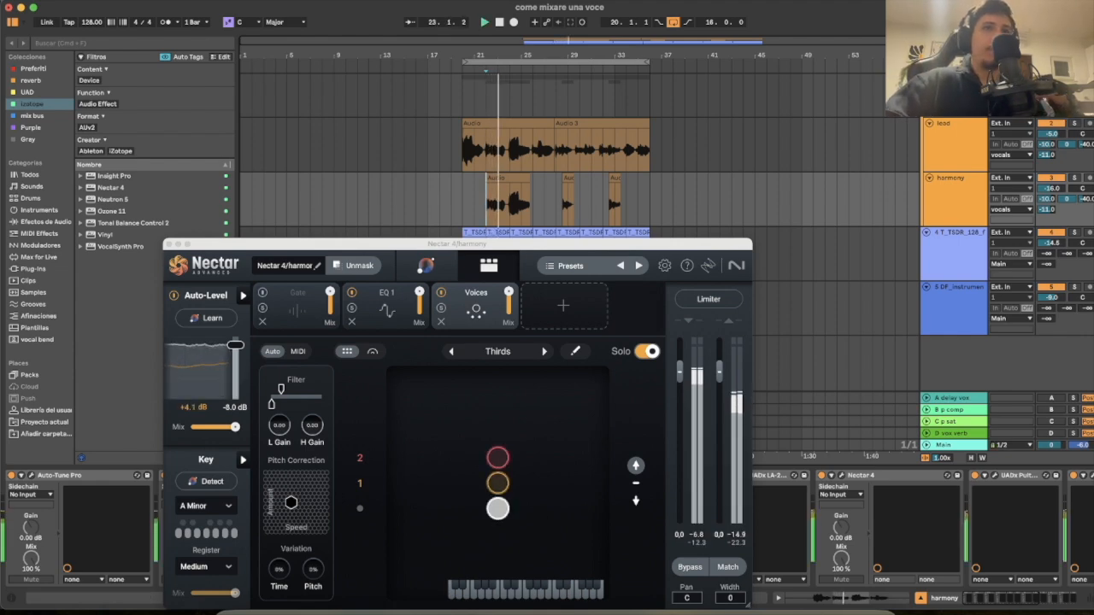
Audition the vocals group in solo, unsolo it and stop playback, and return to the harmony track
click(1074, 79)
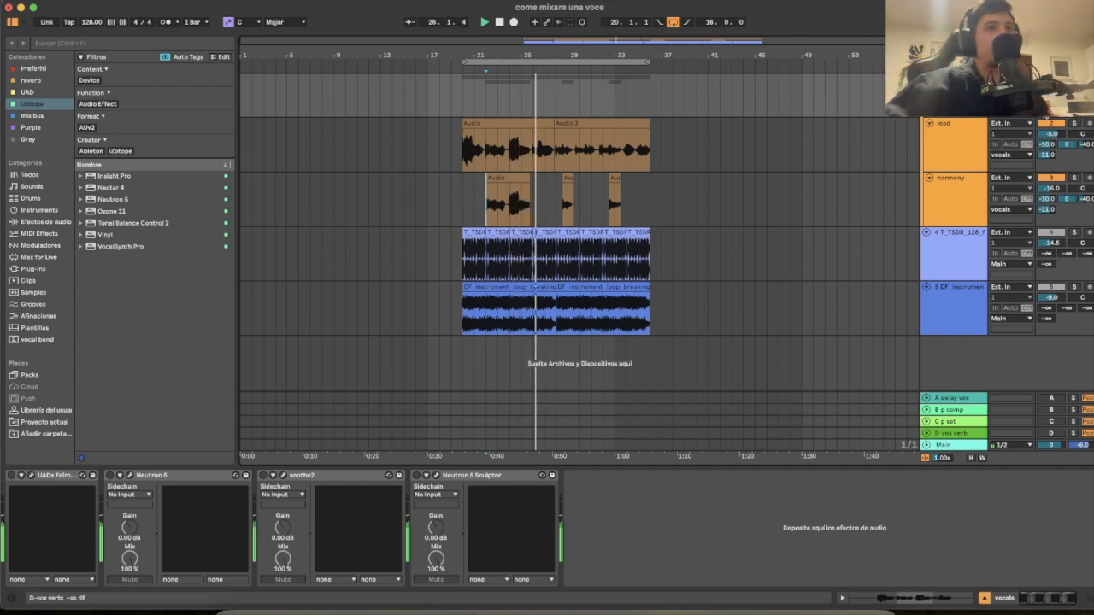
click(1074, 79)
key(space)
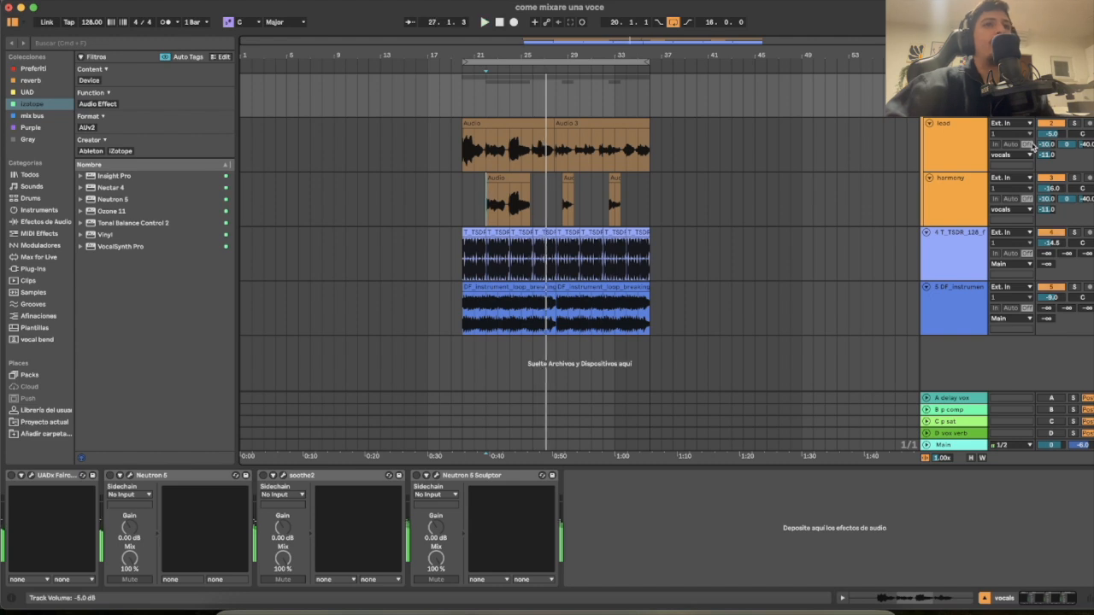
click(955, 183)
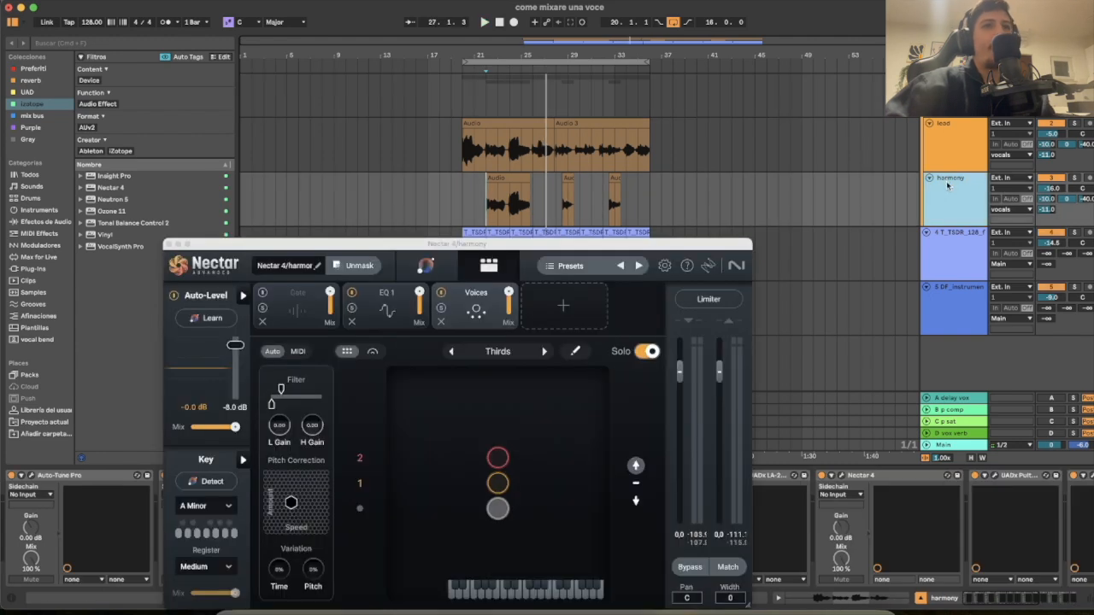
Close the Nectar editor, collapse the lead and harmony tracks, and activate the A delay vox return track
click(169, 244)
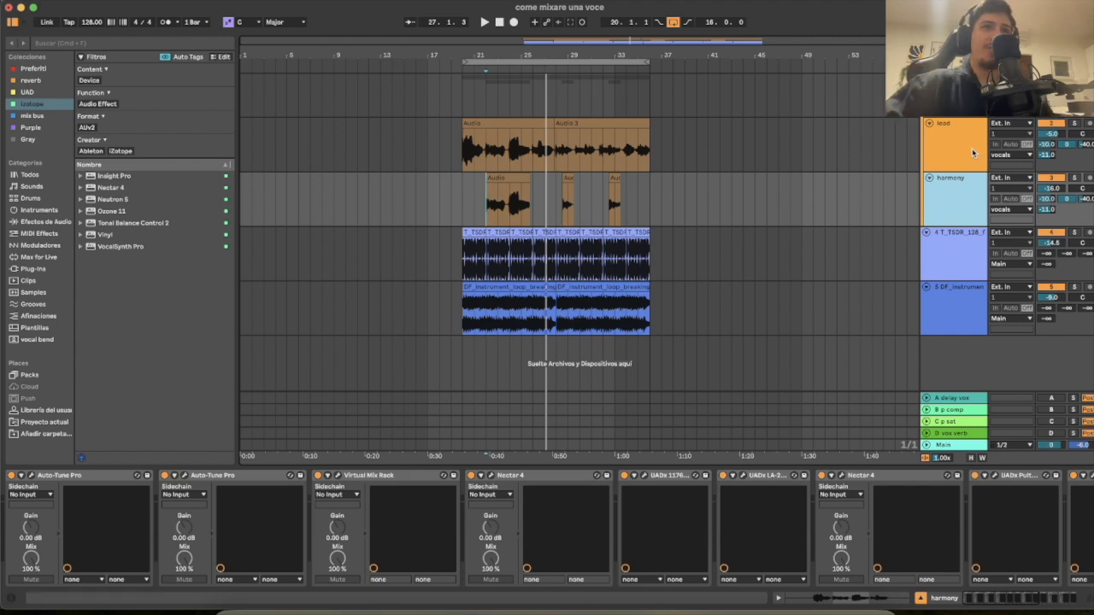
click(928, 123)
click(929, 135)
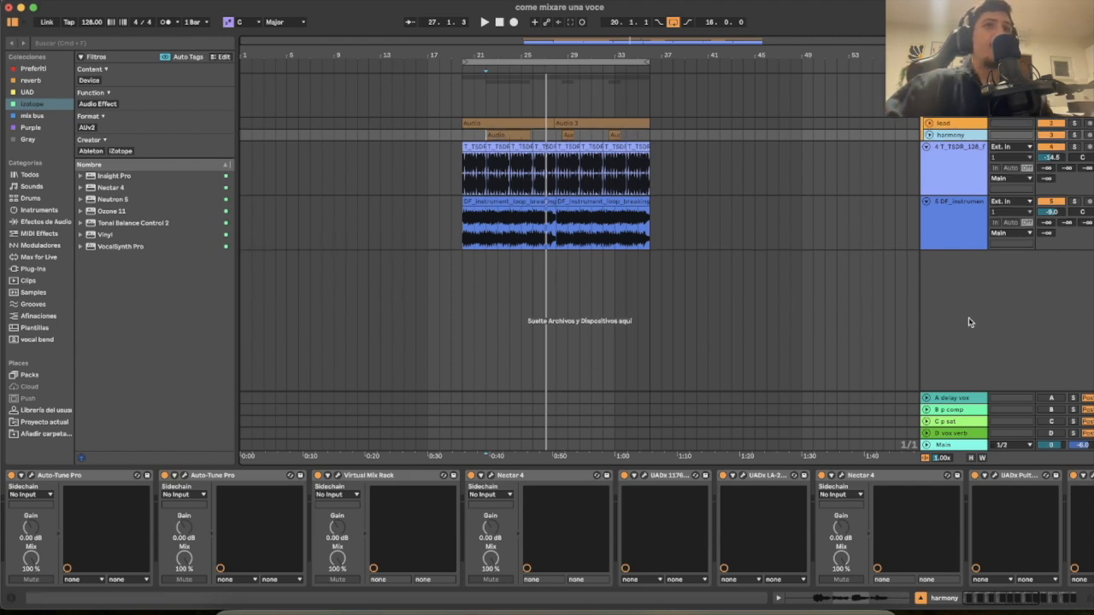
click(950, 398)
click(1051, 398)
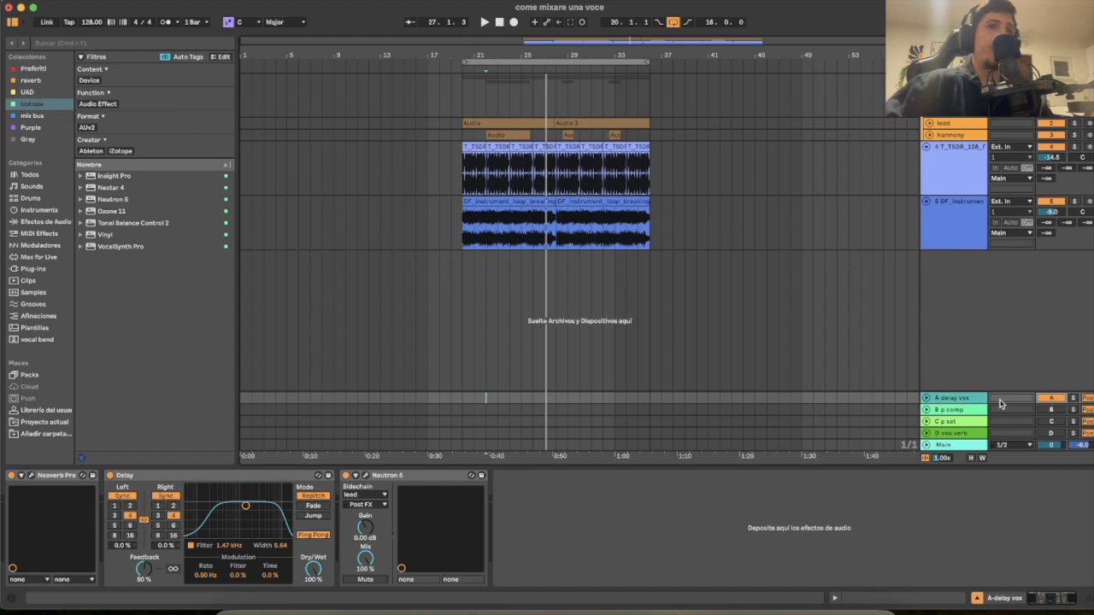
Examine the Neoverb Pro and the Delay's Dry/Wet setting on the A delay vox return, and audition the vocals with it
click(46, 477)
click(30, 476)
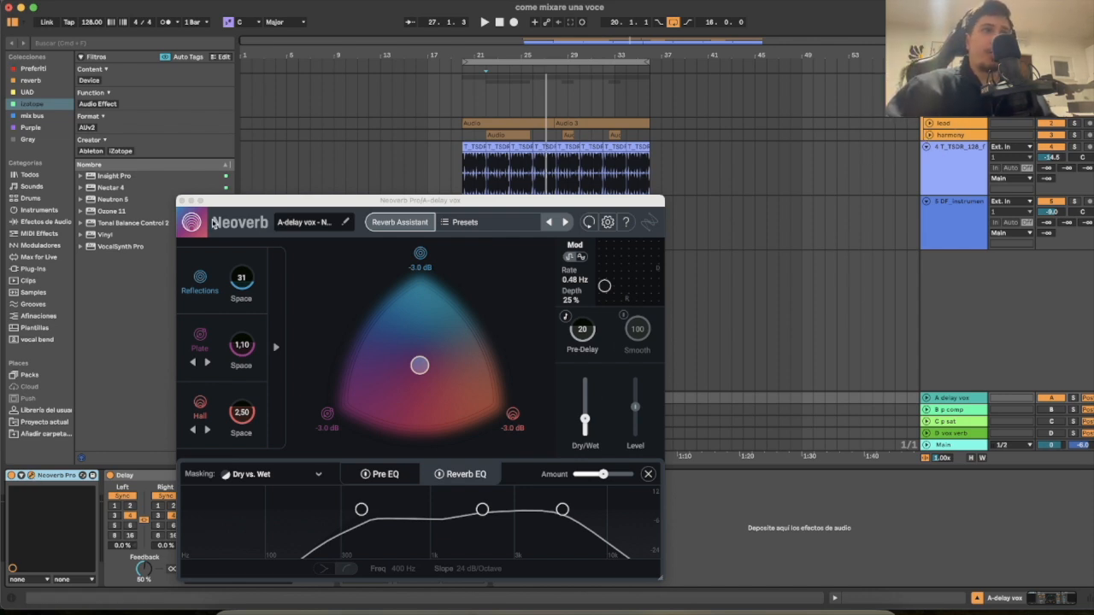
click(182, 201)
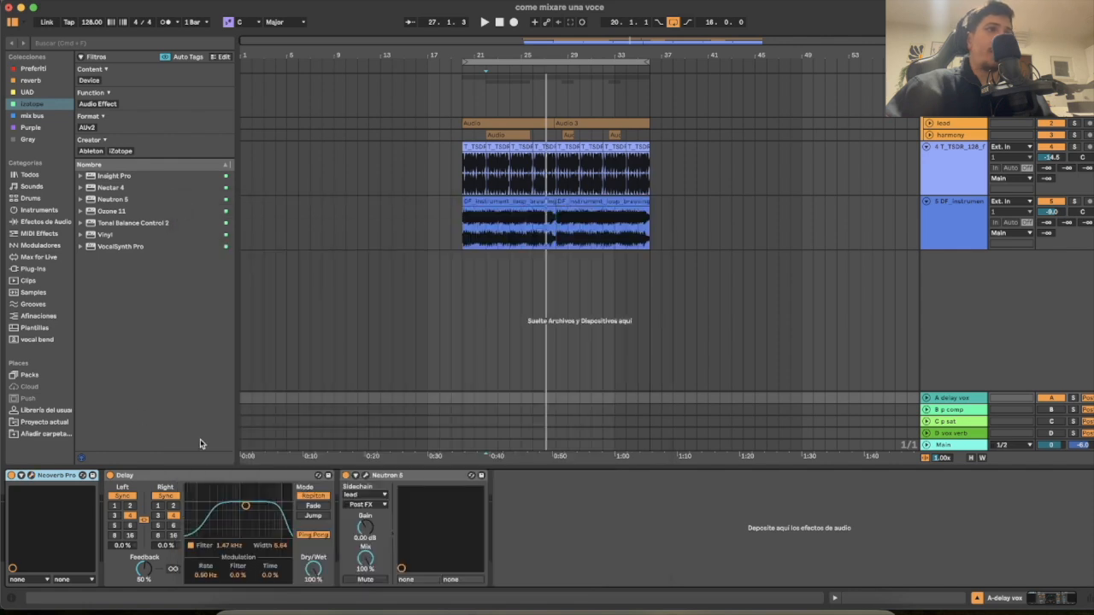
click(175, 480)
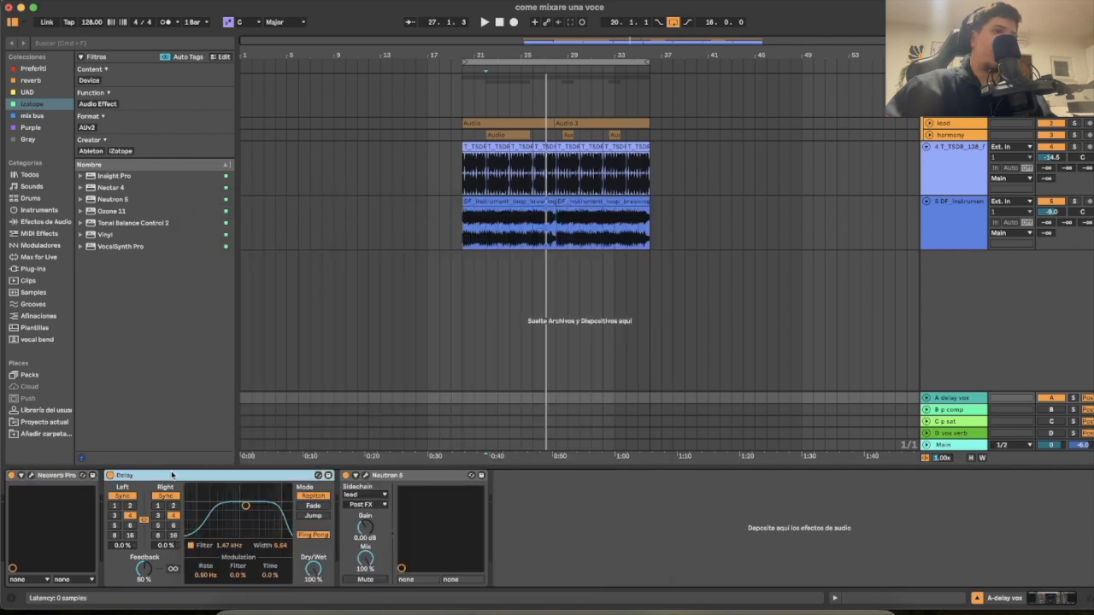
click(312, 570)
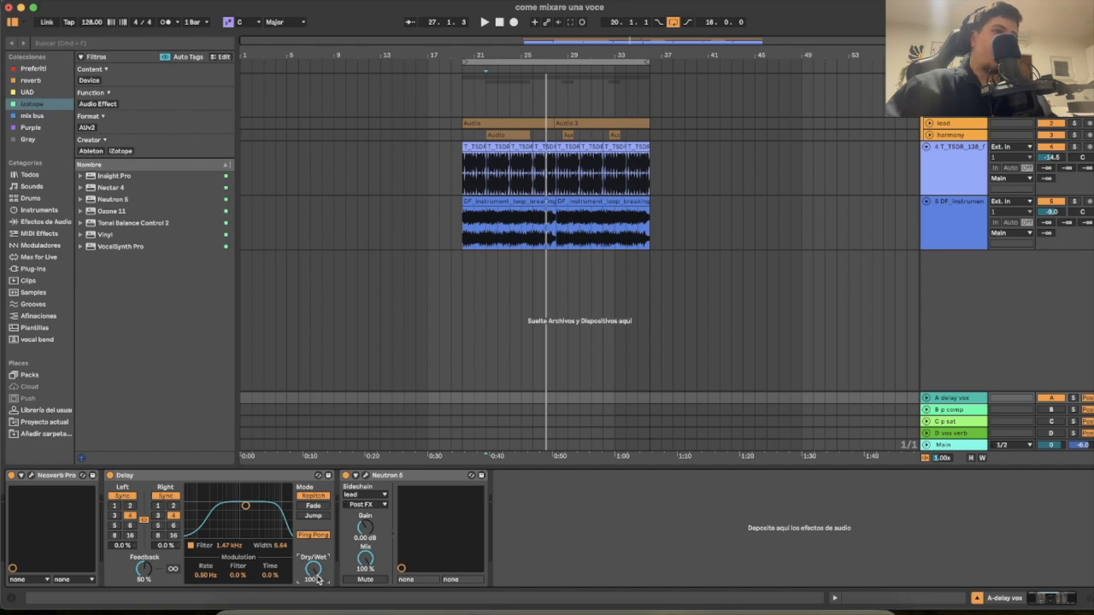
click(954, 399)
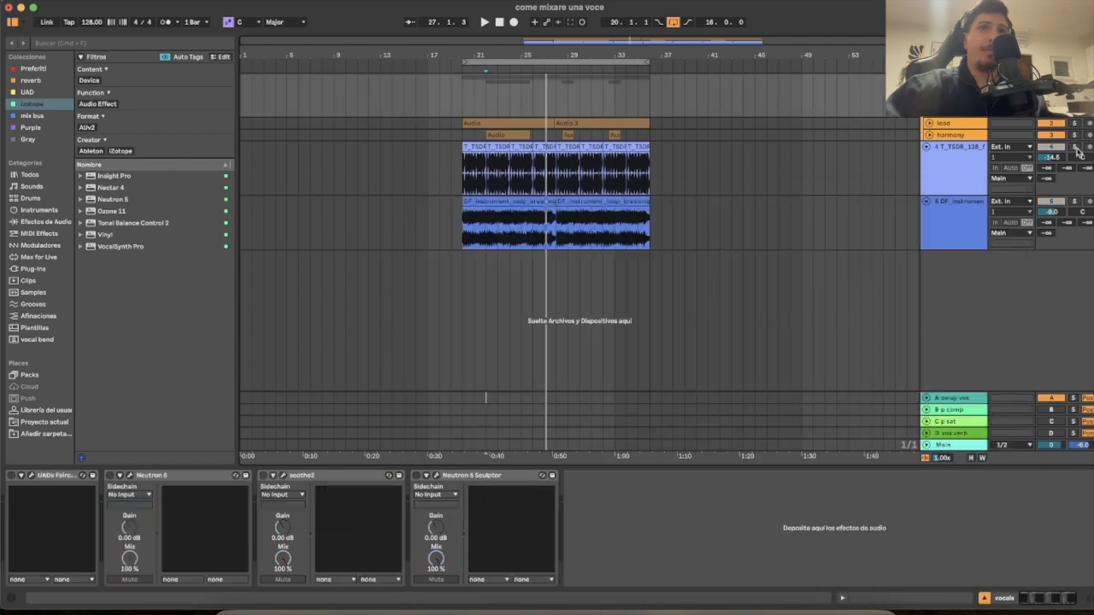
key(space)
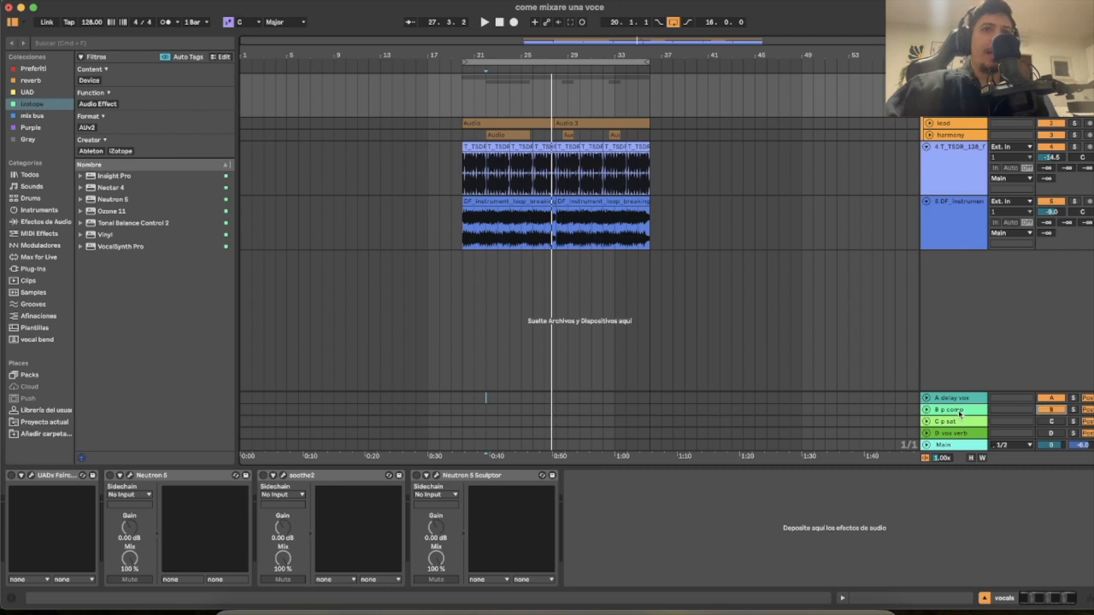
Activate and expand the B p comp return track, and open its UADx 1176 Rev A Compressor beside the expanded lead track
click(1049, 411)
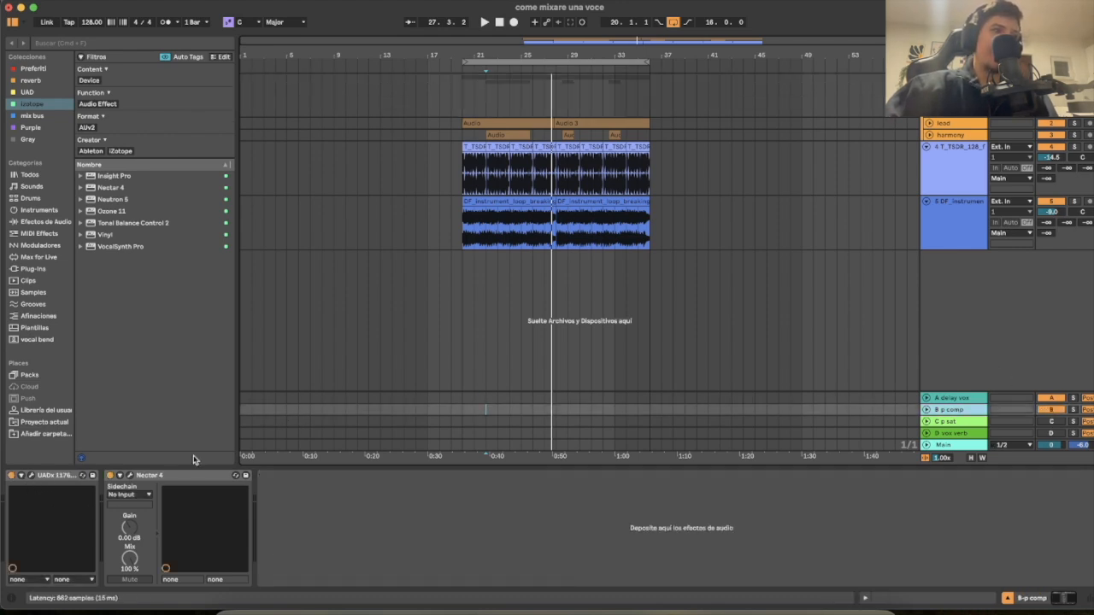
click(925, 410)
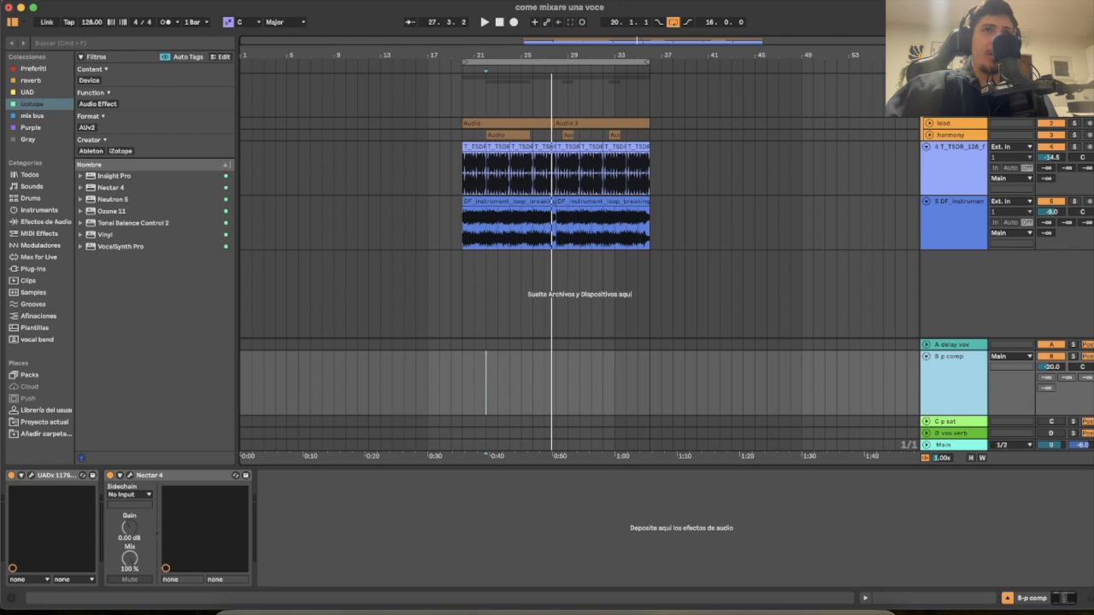
click(928, 124)
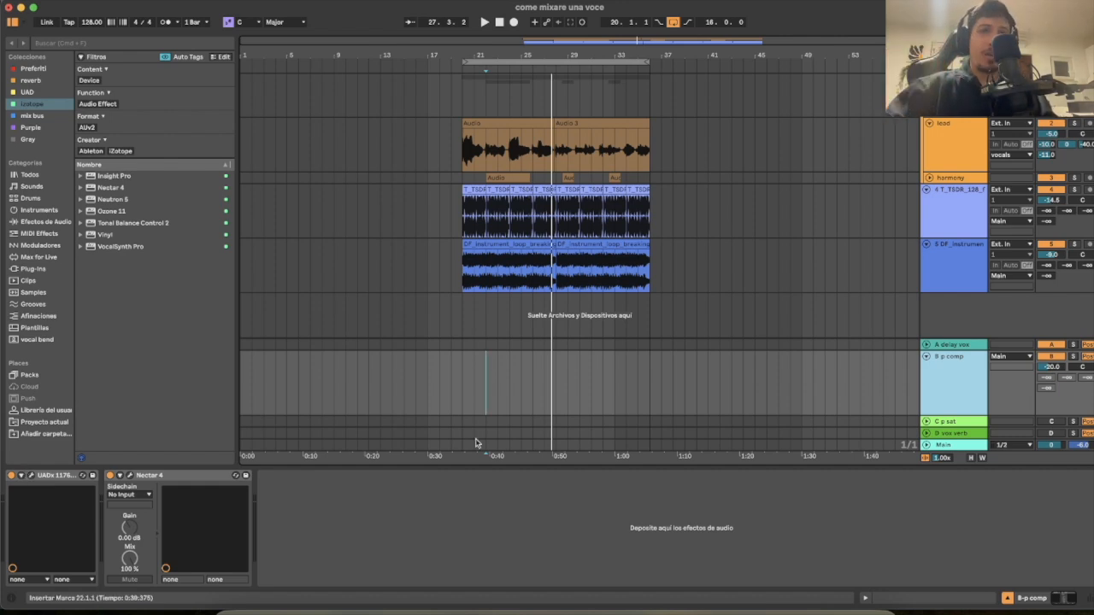
click(30, 476)
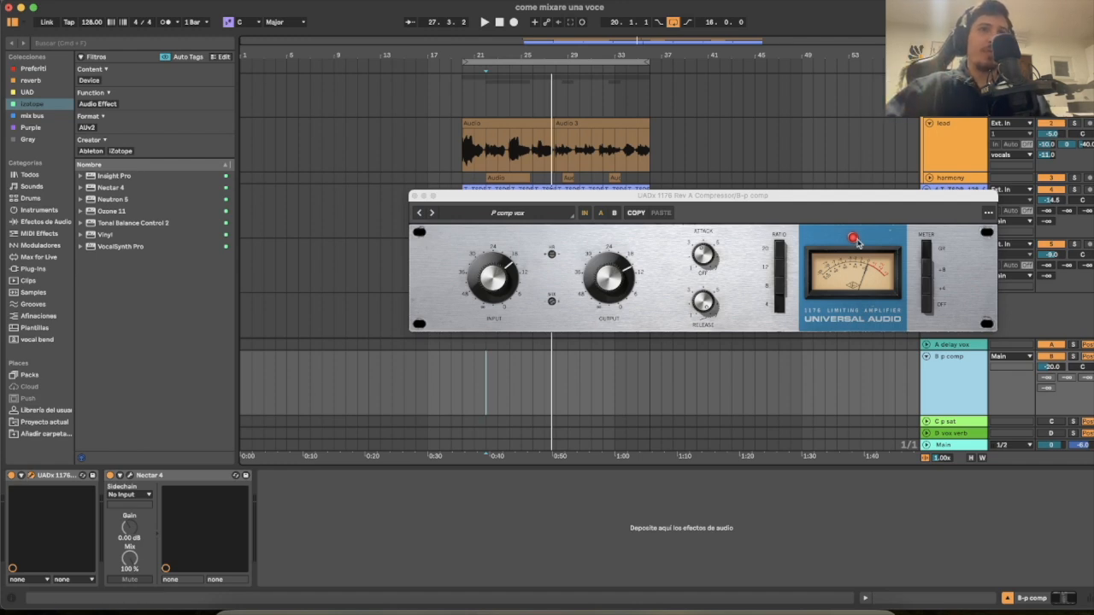
drag(694, 203, 635, 218)
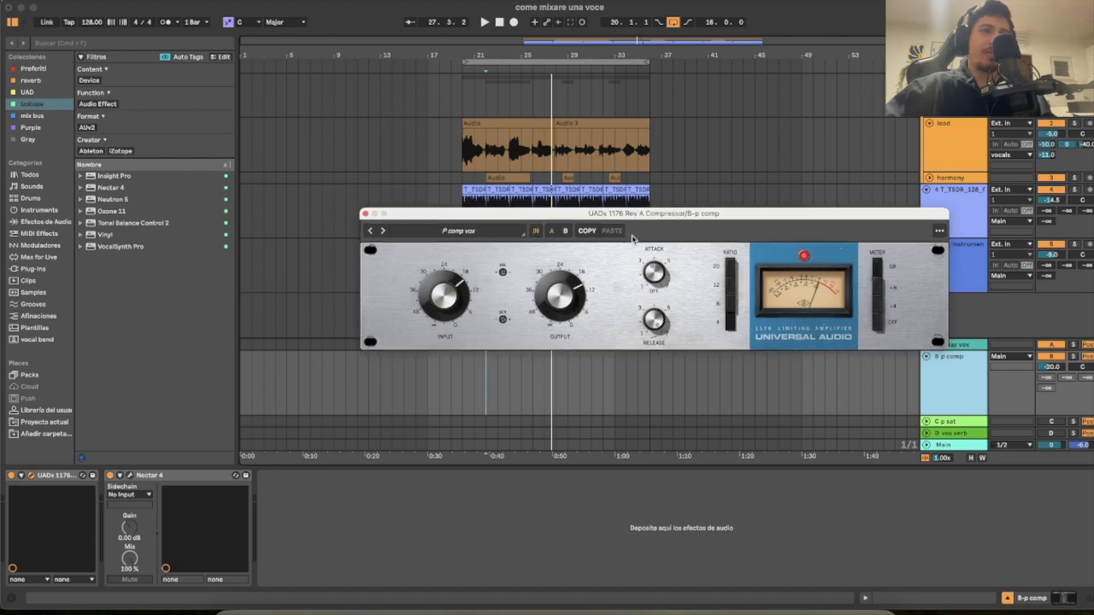
Play from bar 20 to compare the vocal with and without the B p comp return, and close the 1176 editor
click(458, 155)
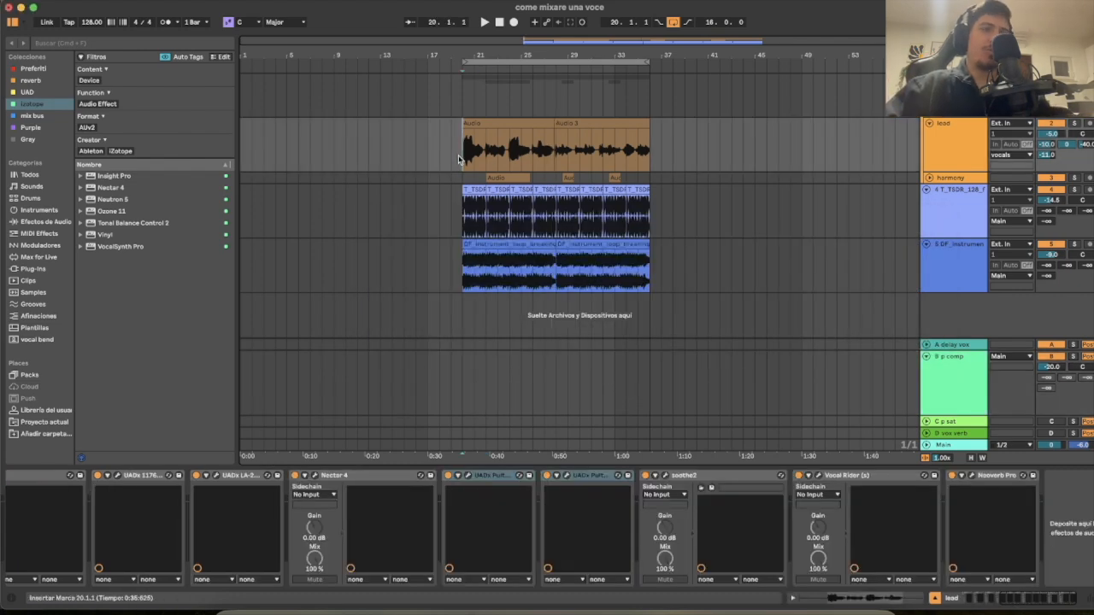
click(957, 386)
key(space)
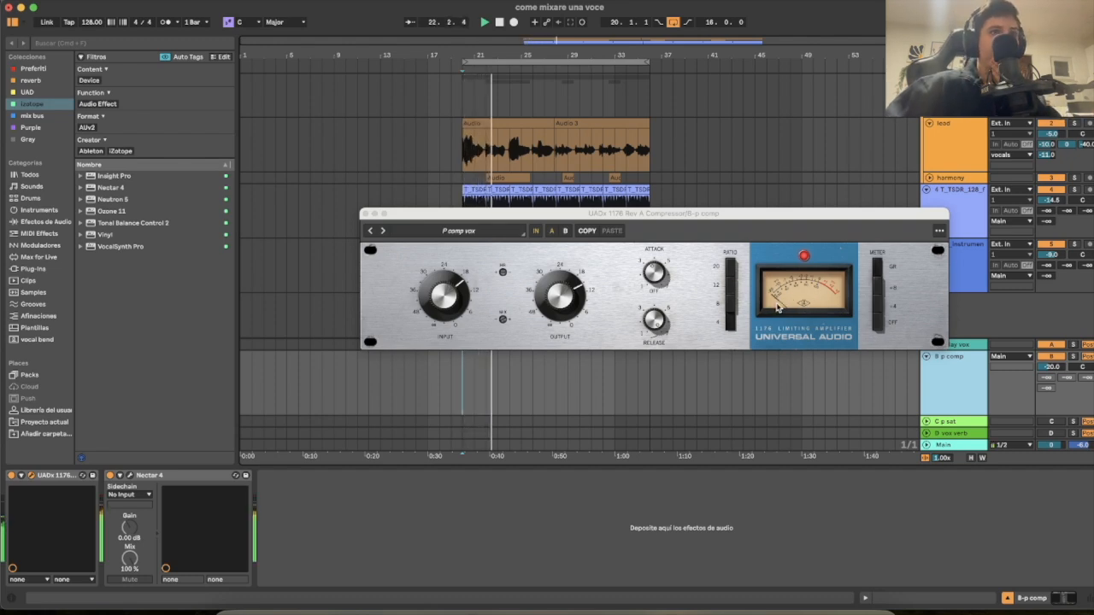
click(1053, 358)
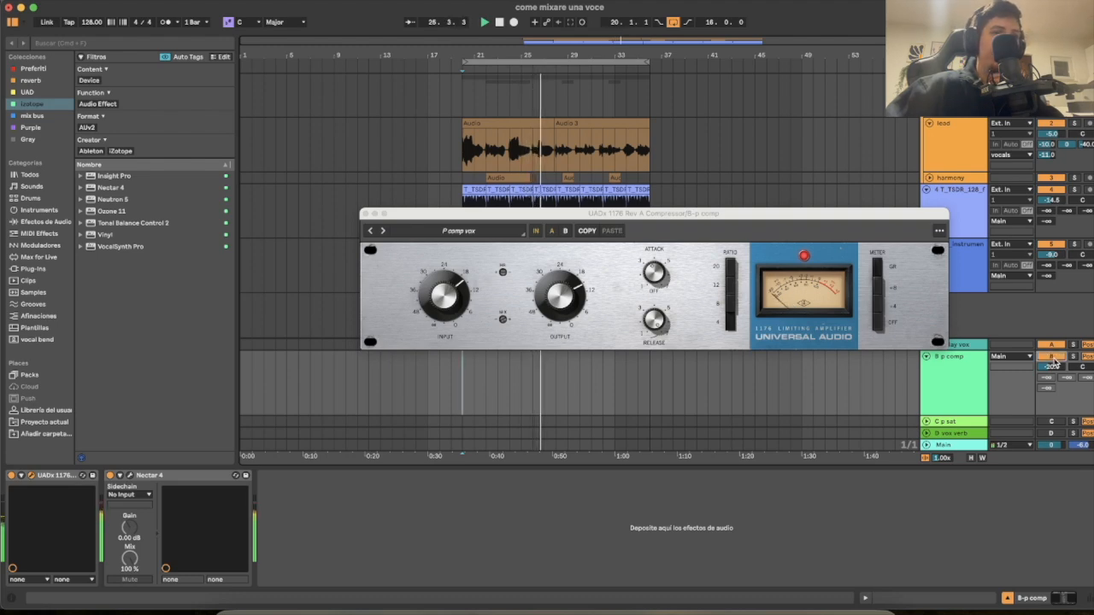
click(368, 225)
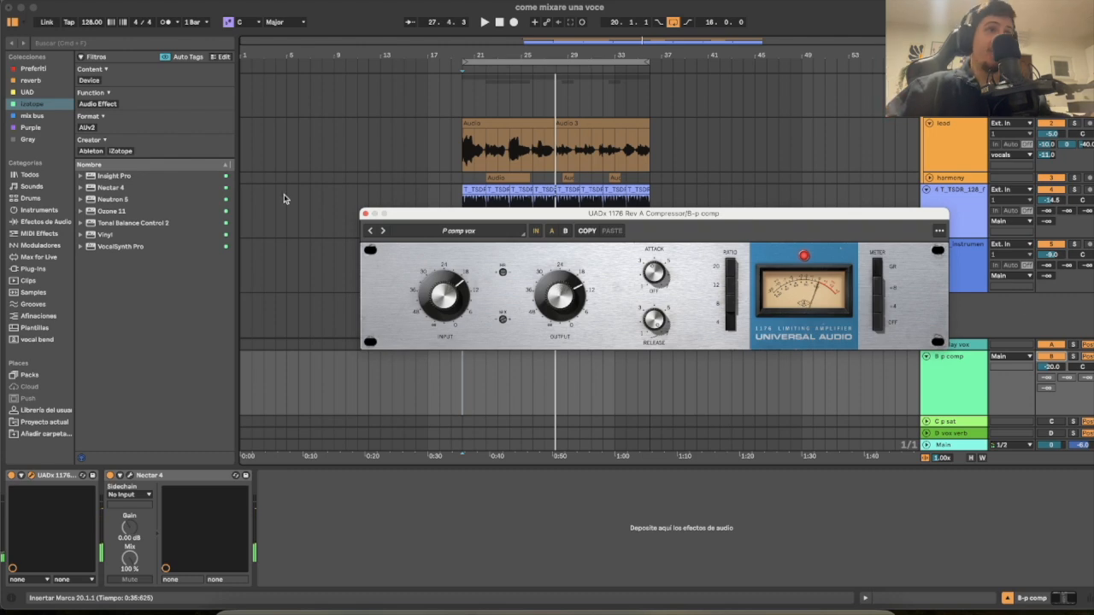
click(365, 214)
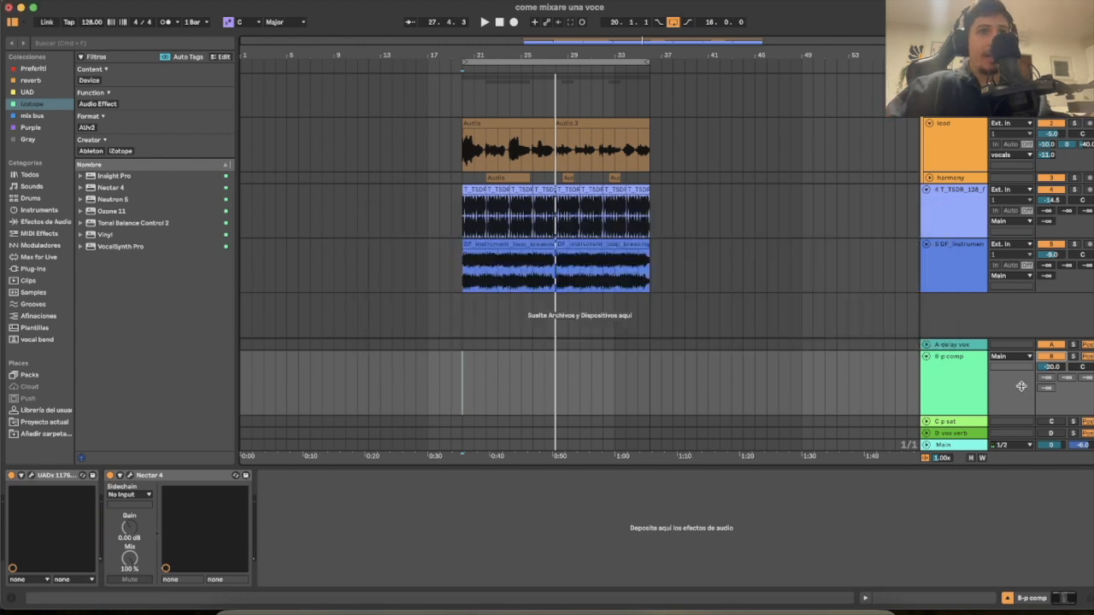
Collapse the B p comp return, and activate the C p sat return track with its Neutron 5 Exciter open
click(926, 356)
click(945, 421)
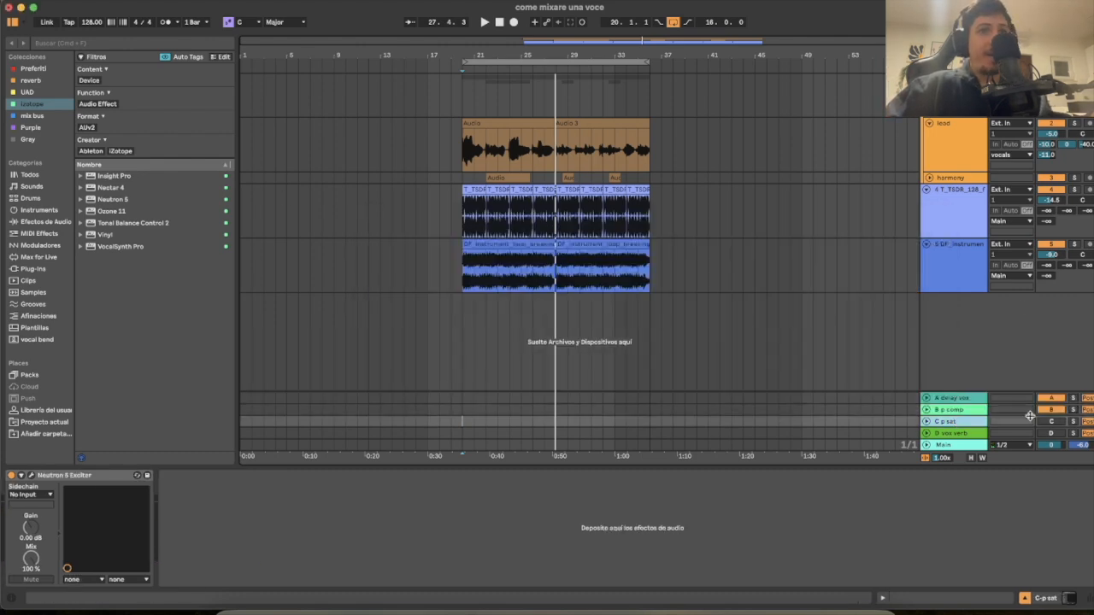
click(926, 421)
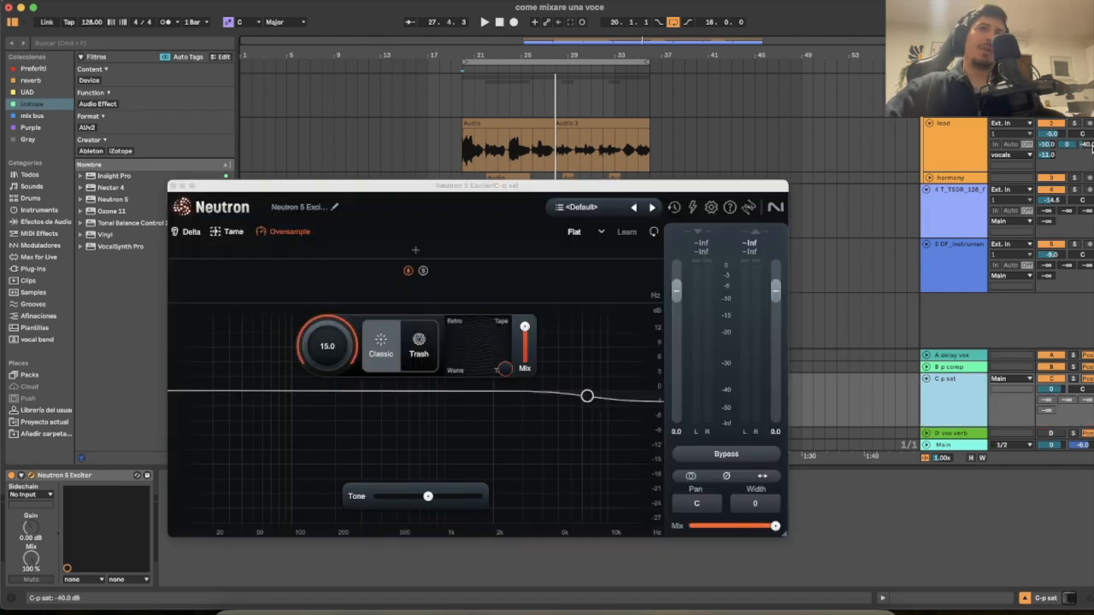
Play from bar 20 to compare the vocal with and without the C p sat return, closing the Exciter editor
click(473, 180)
key(space)
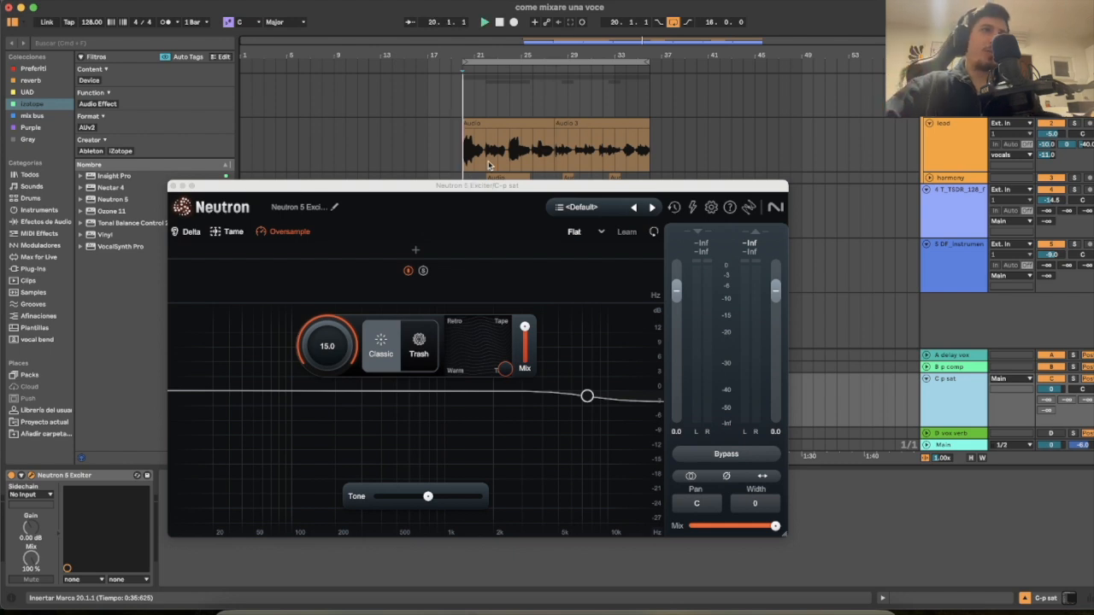
click(171, 185)
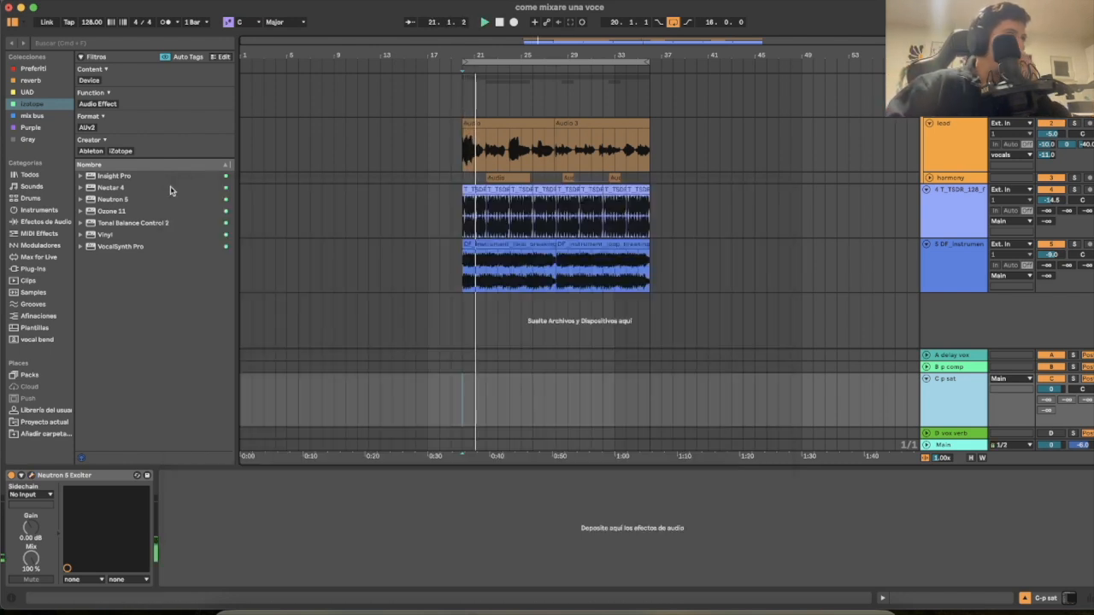
click(1047, 381)
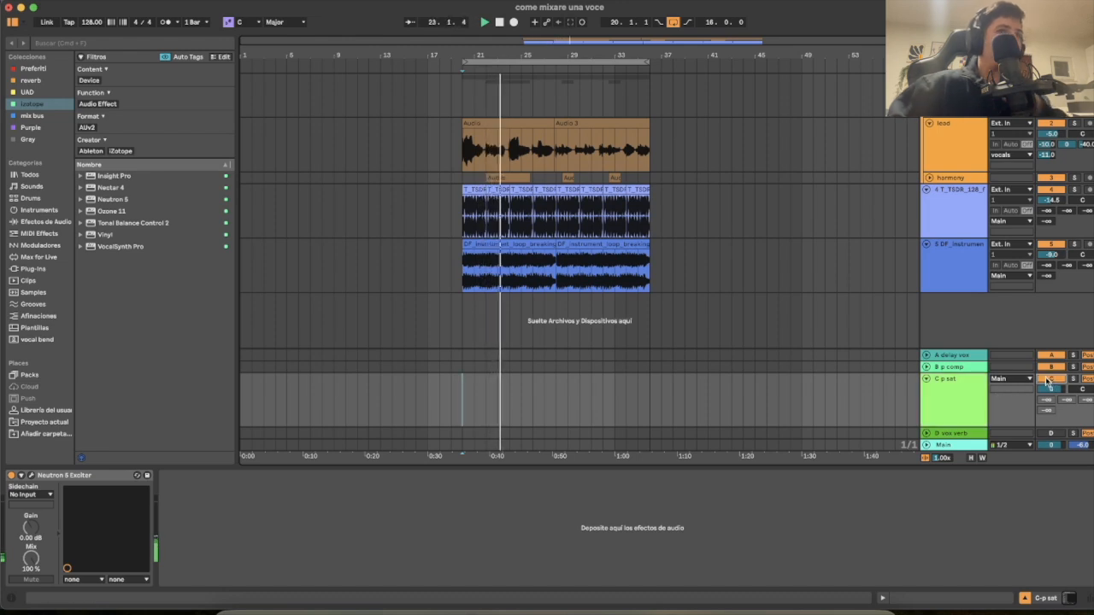
Examine the De-Esser in Nectar 4 on the B p comp return, and close the editor
click(957, 434)
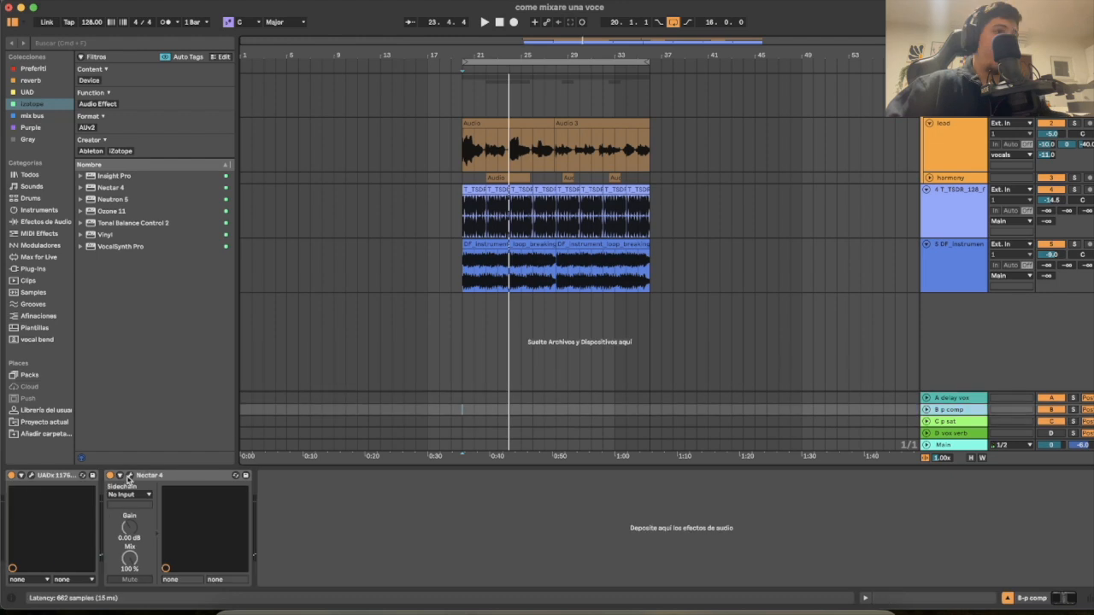
click(130, 476)
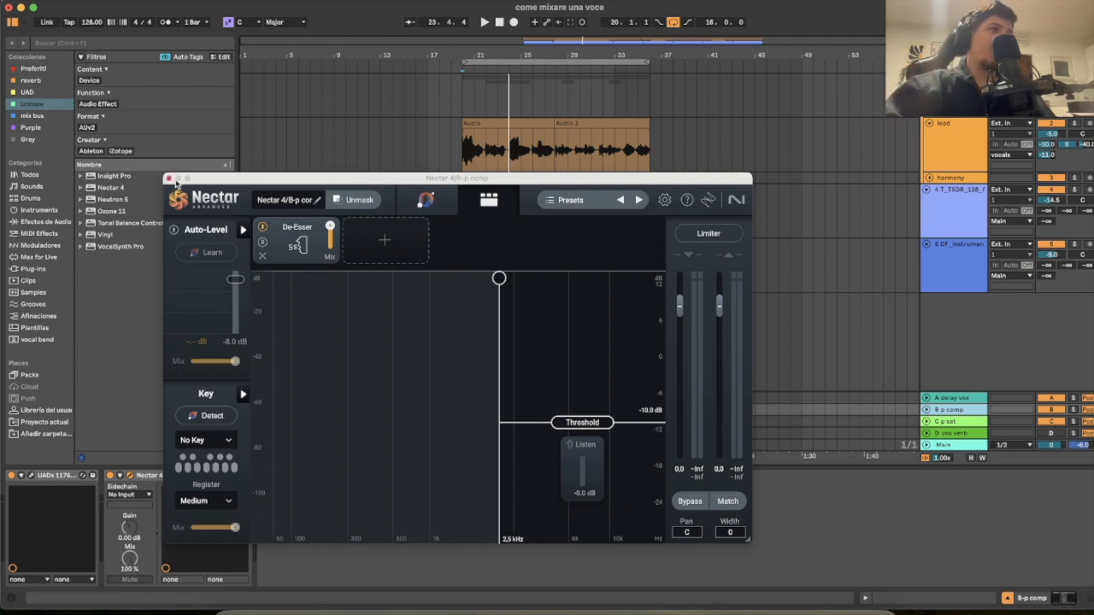
click(169, 179)
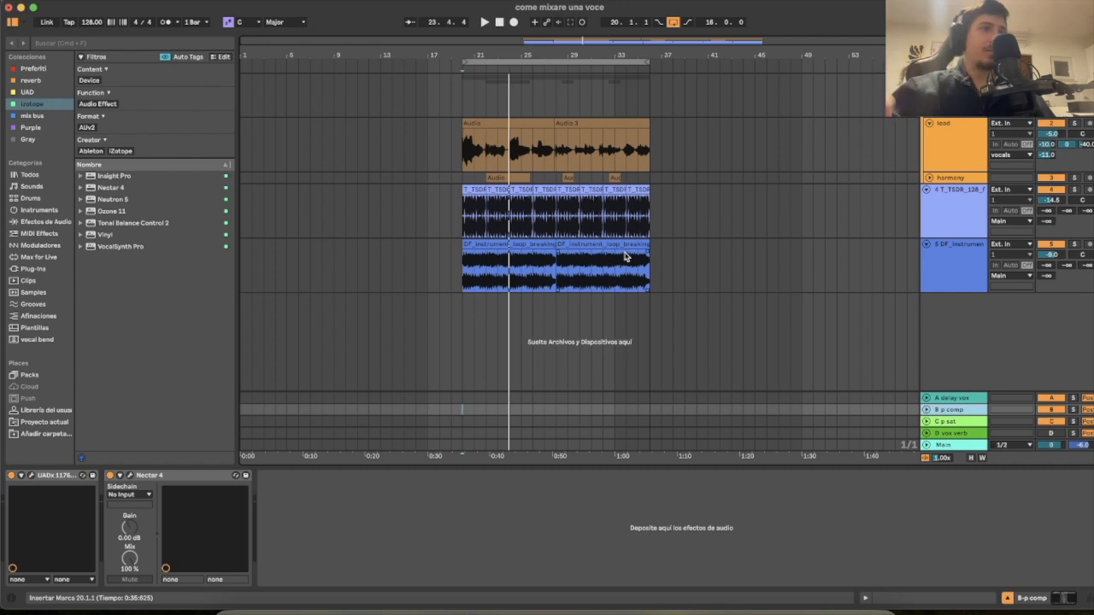
Activate the D vox verb return track, and open its UADx Capitol Chambers reverb to examine the microphone distance
click(957, 435)
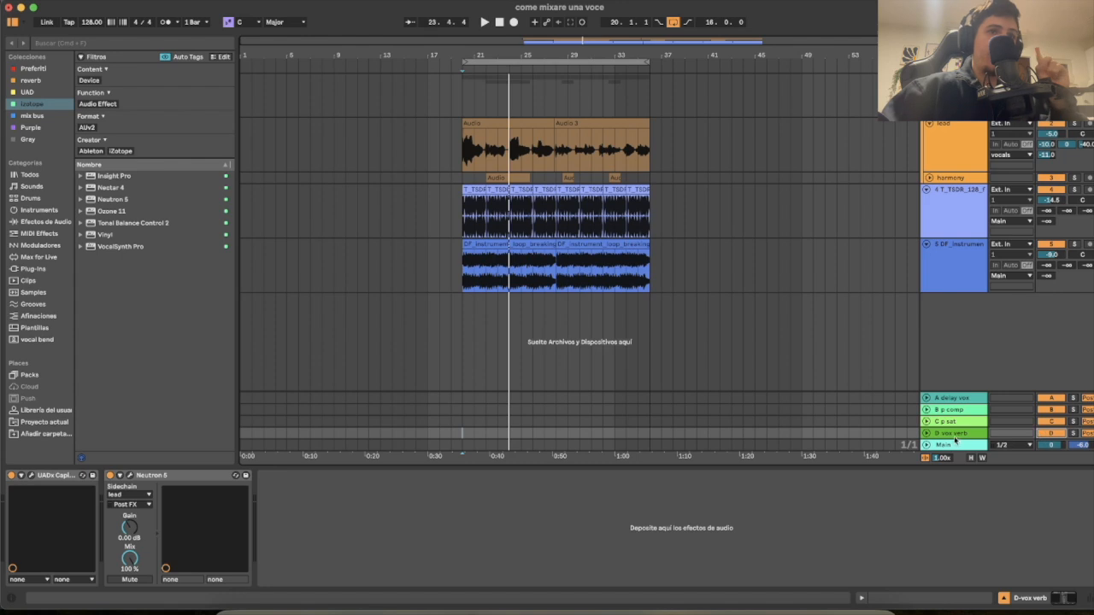
click(32, 476)
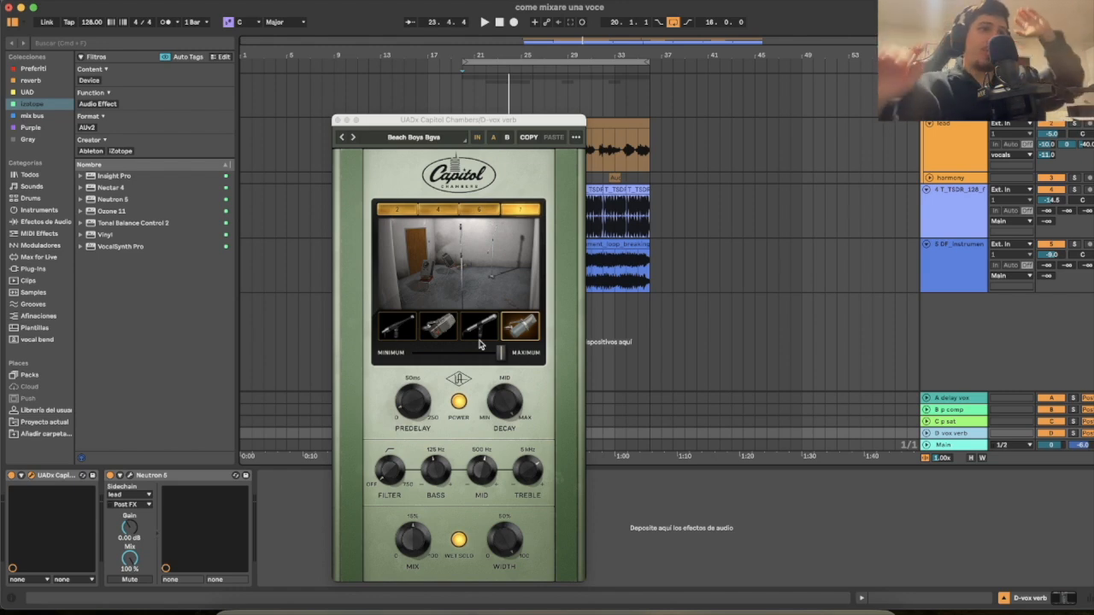
click(504, 355)
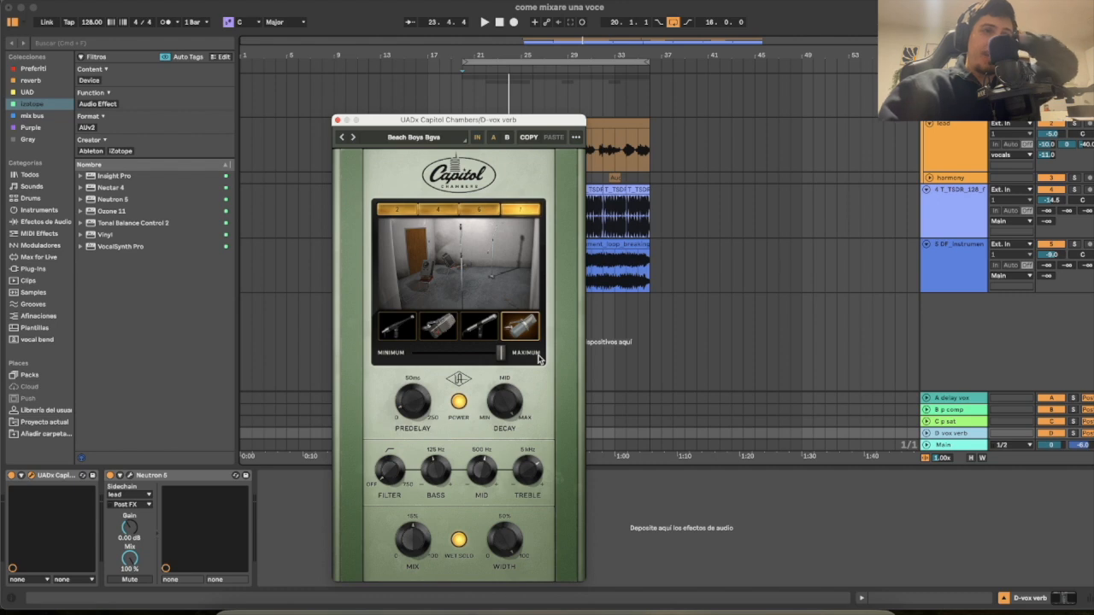
Examine the Compressor module in Neutron 5 on the D vox verb return, and close the Capitol Chambers editor
click(135, 489)
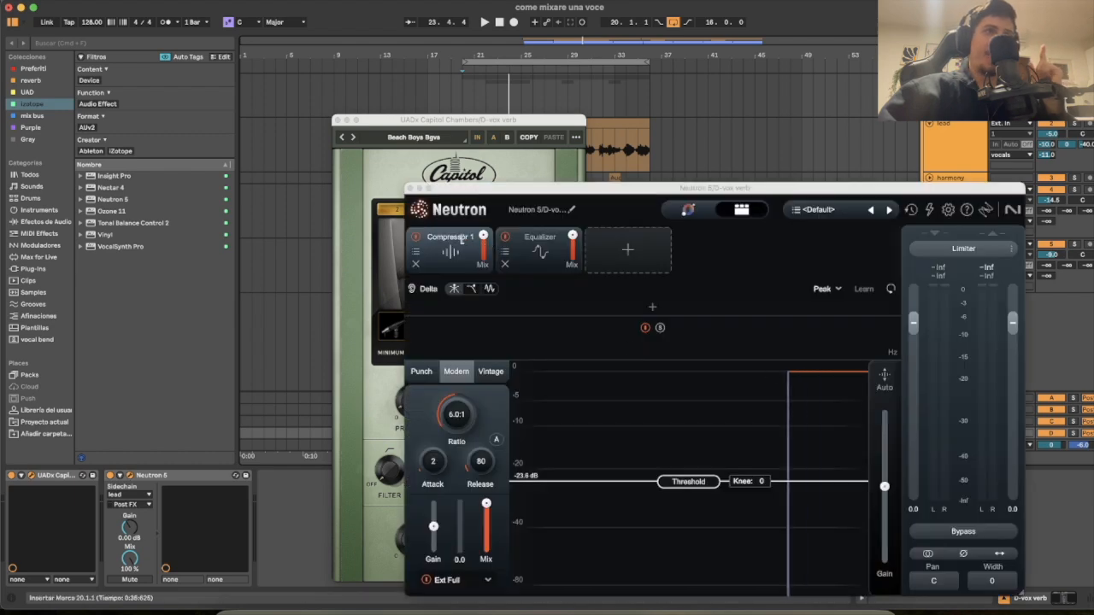
click(600, 521)
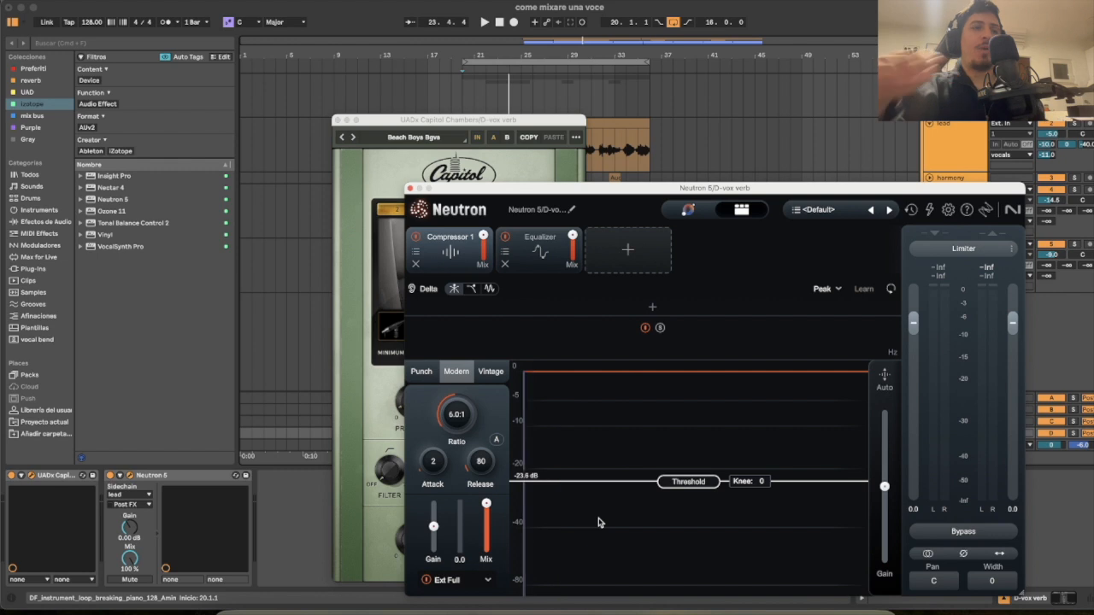
click(337, 120)
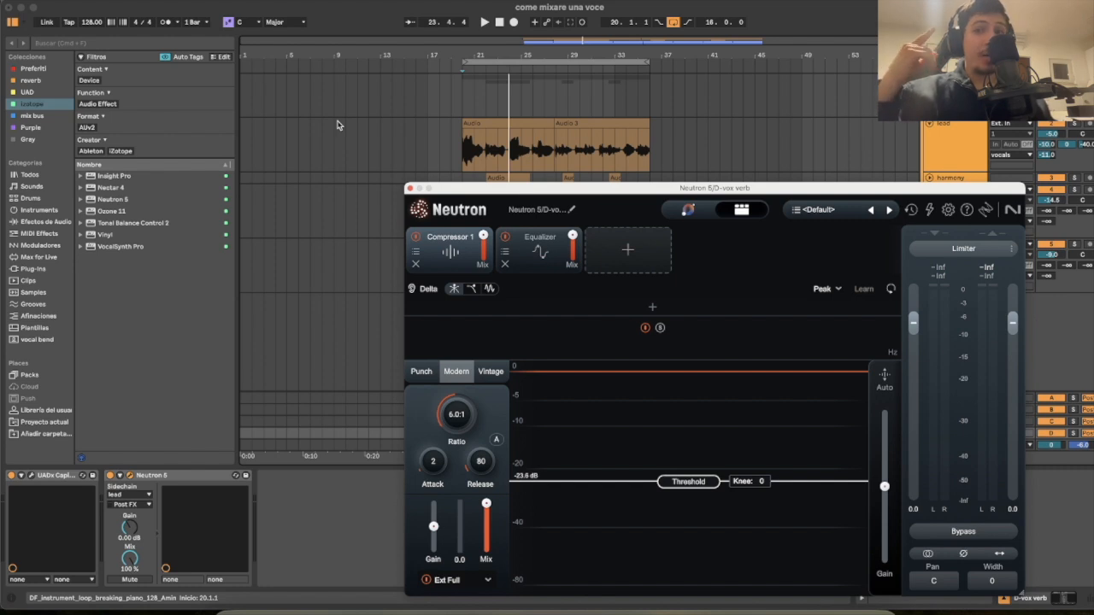
Examine the low-cut and Flat Lowpass bands of Neutron 5's Equalizer module on the D vox verb return
click(547, 250)
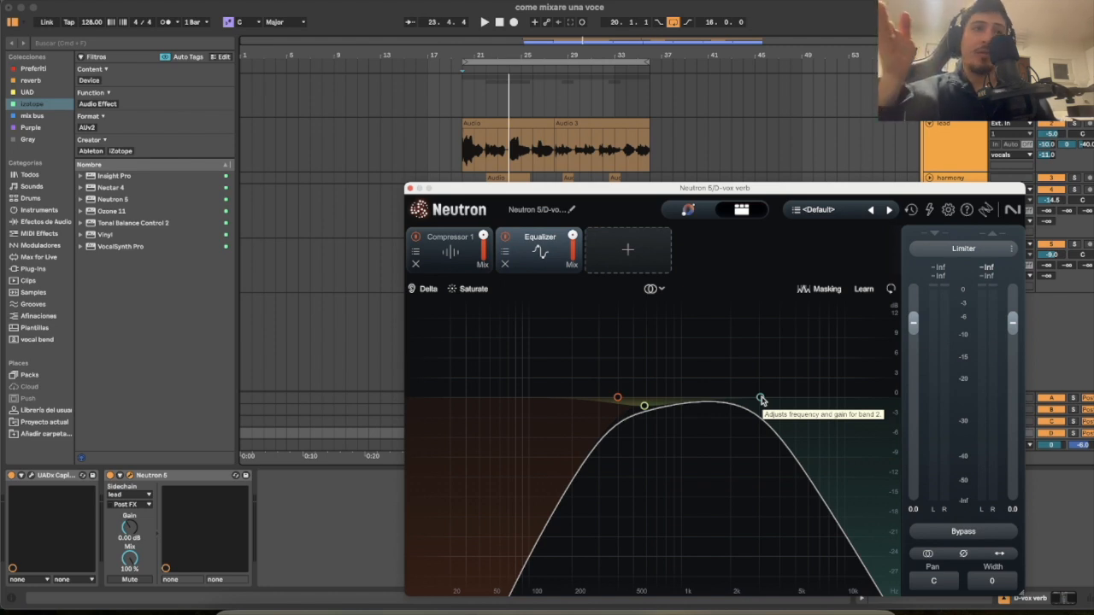
drag(562, 366, 634, 475)
drag(745, 461, 805, 344)
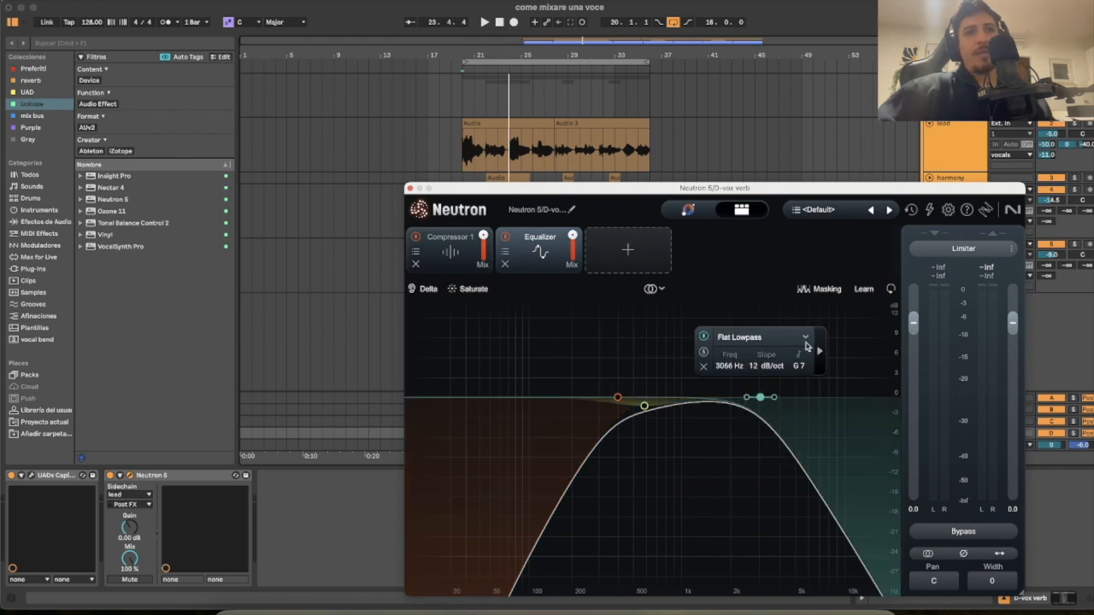
Close the Neutron 5 editor and audition the D vox verb return from the lead clip's start with Neutron 5 active and bypassed
click(410, 188)
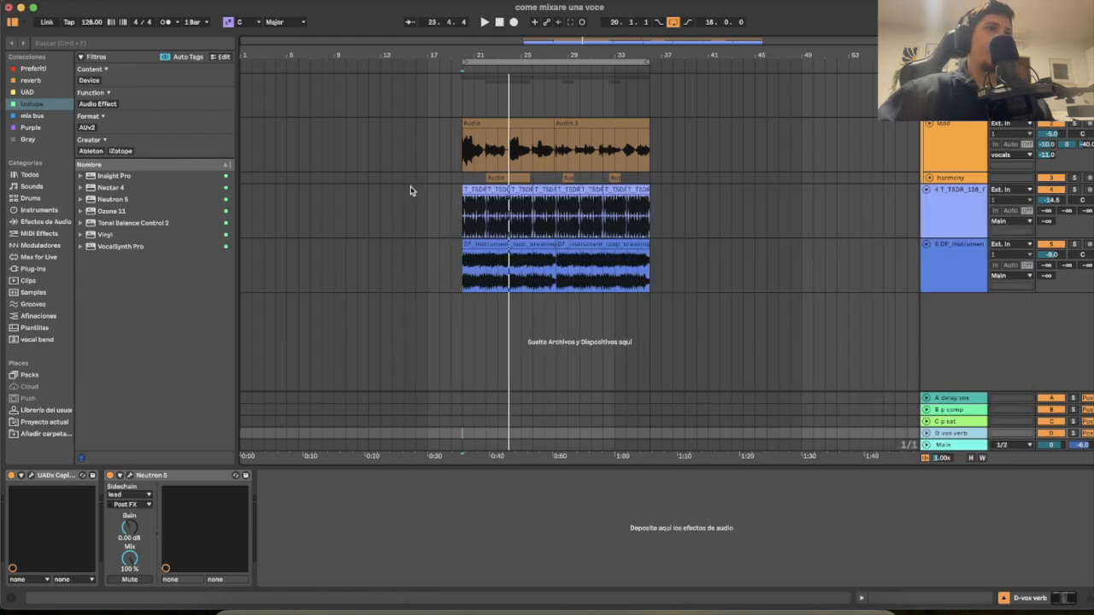
click(463, 155)
key(space)
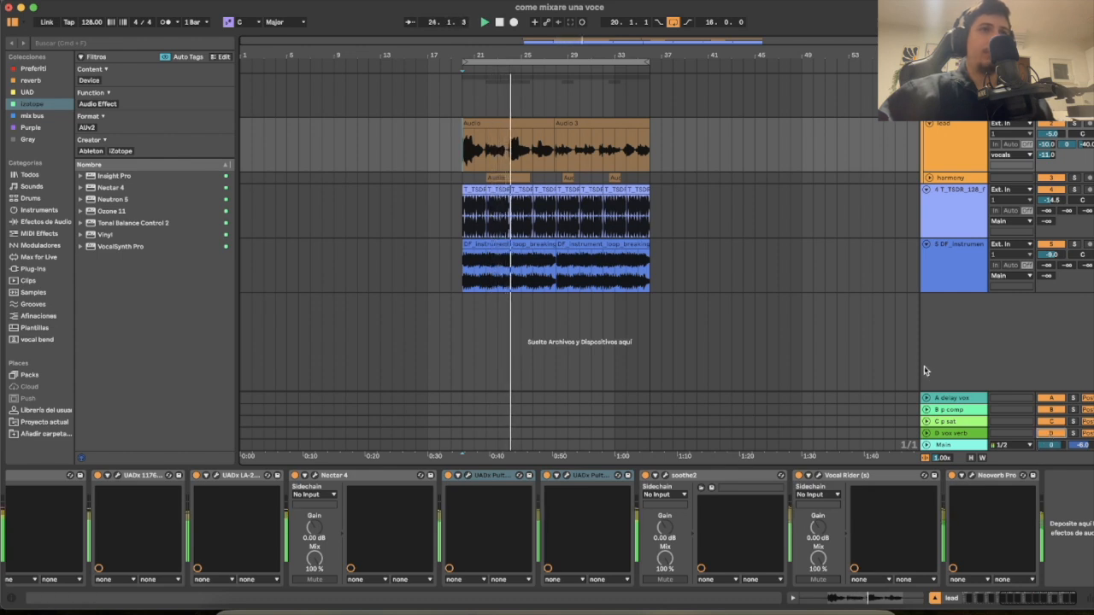
click(940, 433)
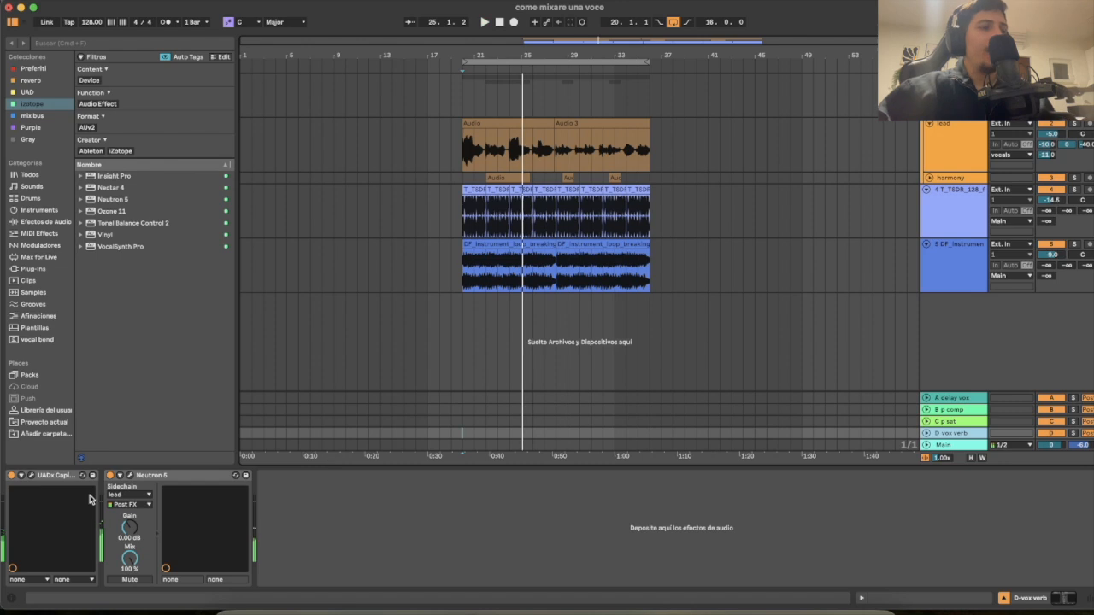
click(109, 476)
key(space)
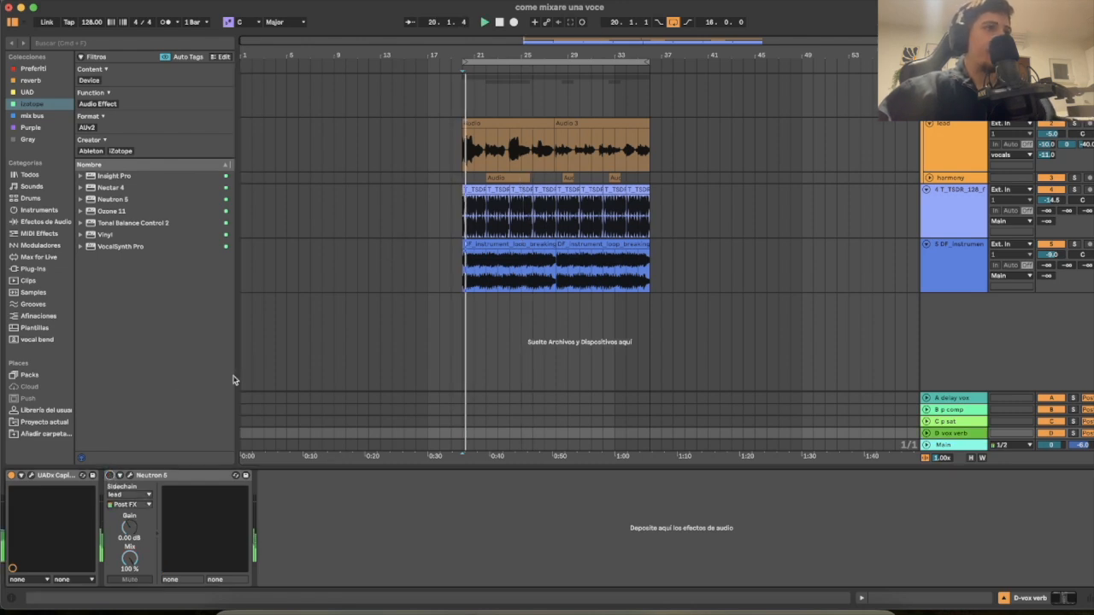
click(109, 476)
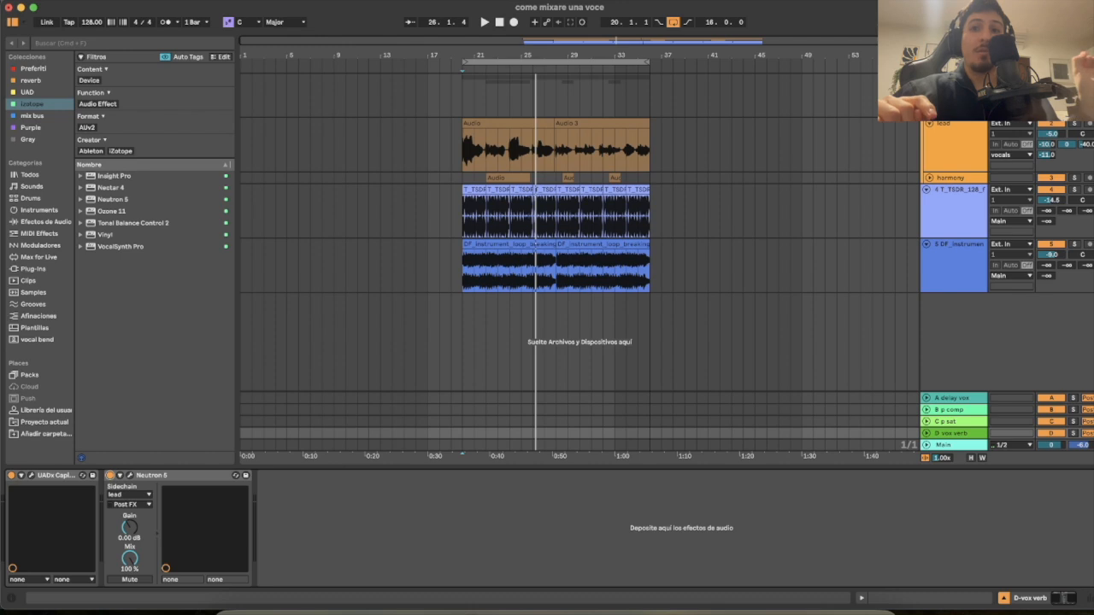
Enable the UADx Fairchild 670 compressor on the vocals group, audition it with its editor open, and close the editor
click(953, 80)
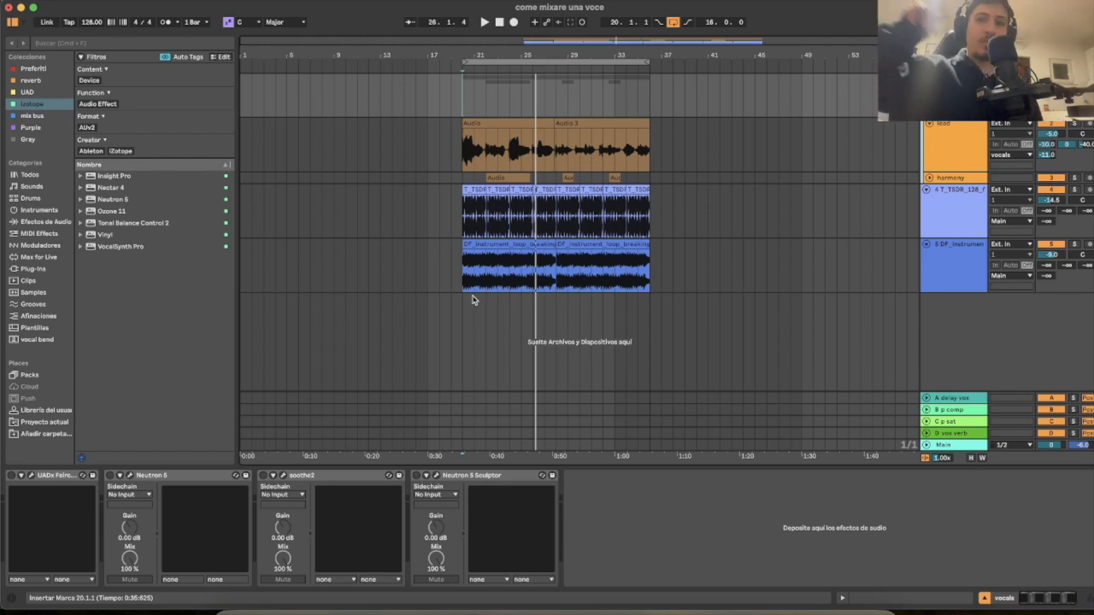
click(12, 476)
click(31, 476)
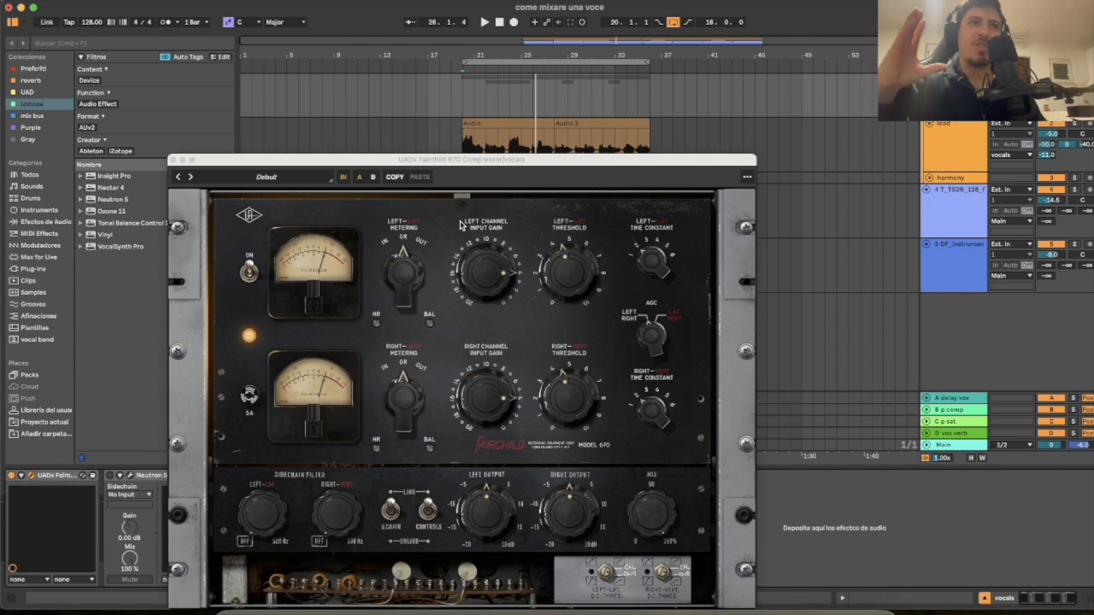
key(space)
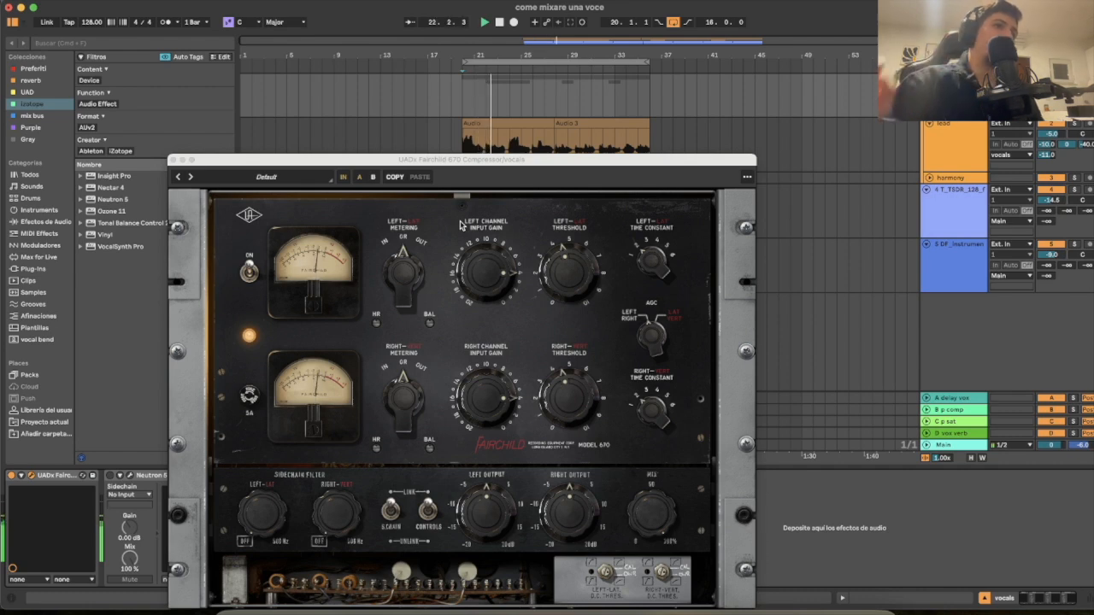
click(171, 160)
Enable Neutron 5 on the vocals group and examine the low-mid and 1 kHz Bell bands of its Equalizer
click(109, 476)
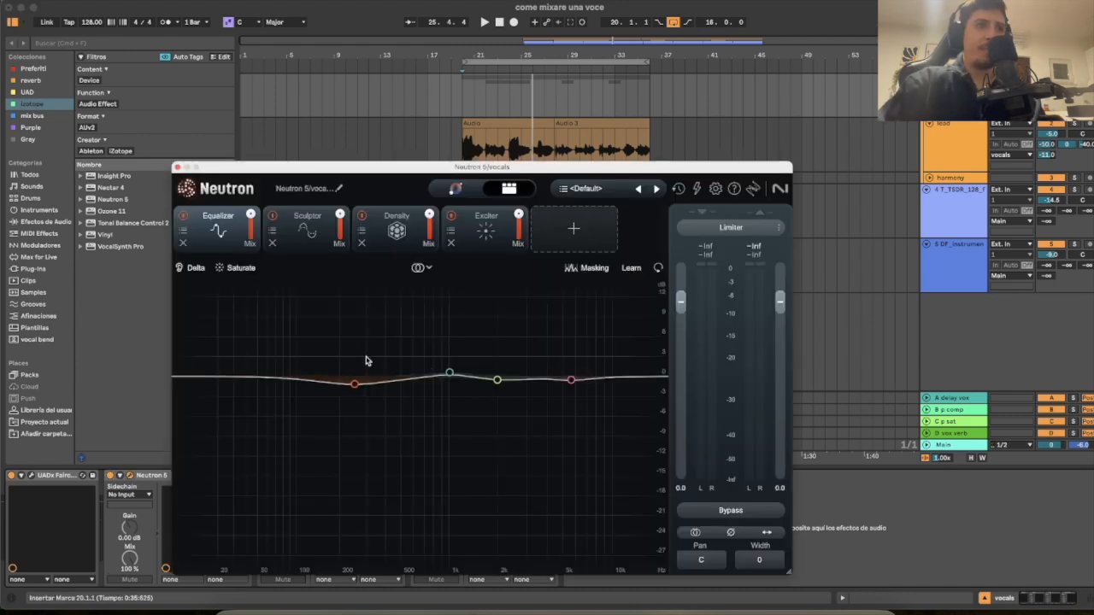
click(356, 387)
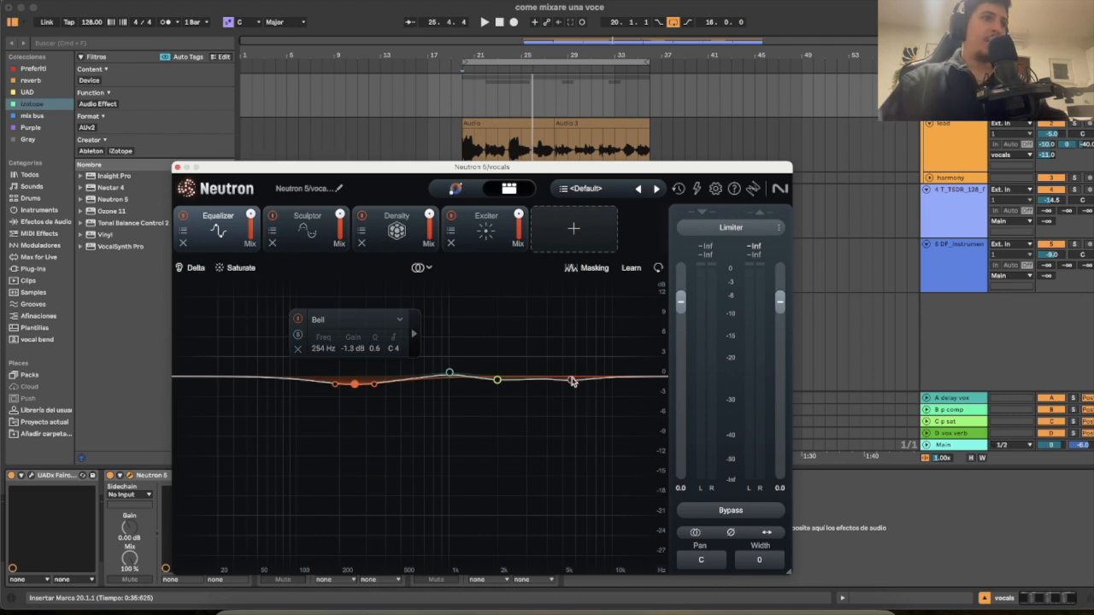
click(449, 372)
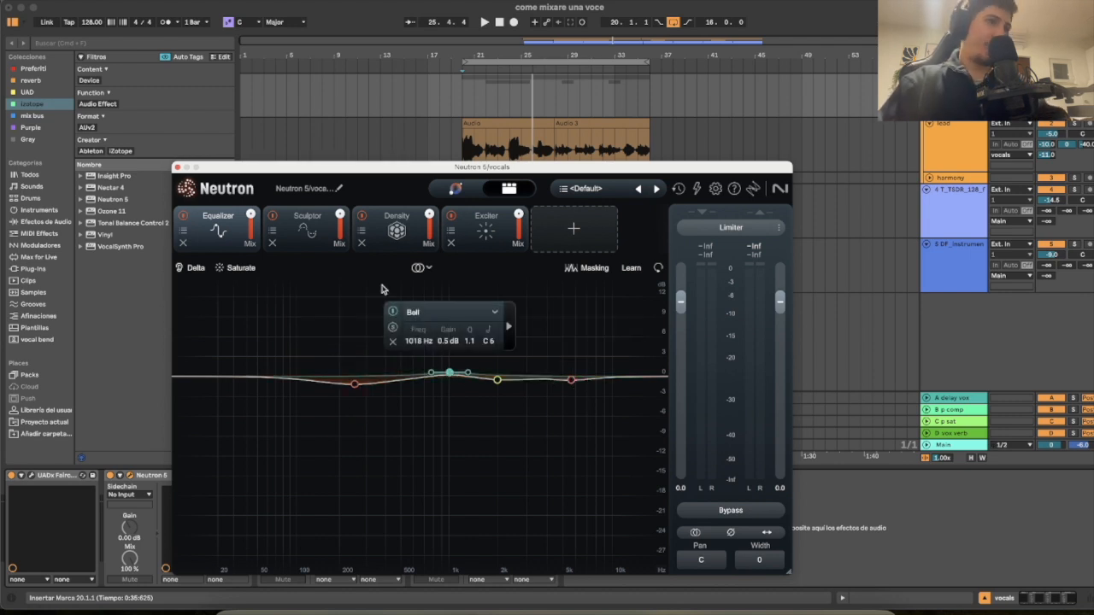
Audition Neutron 5's Sculptor module on the vocals group, and examine the range, ratio and threshold of its Density module
click(310, 224)
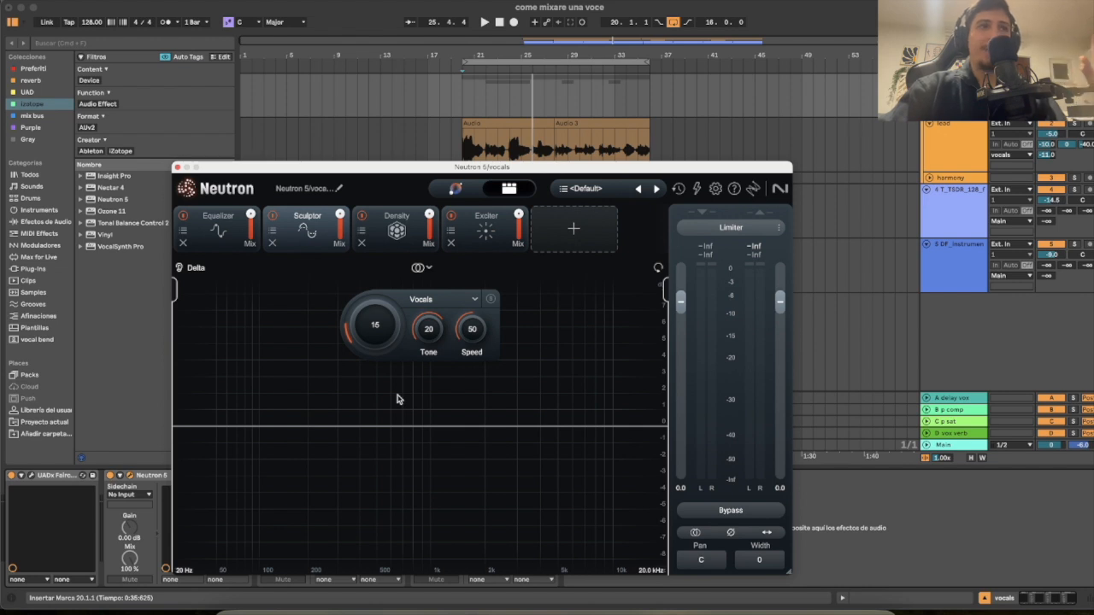
key(space)
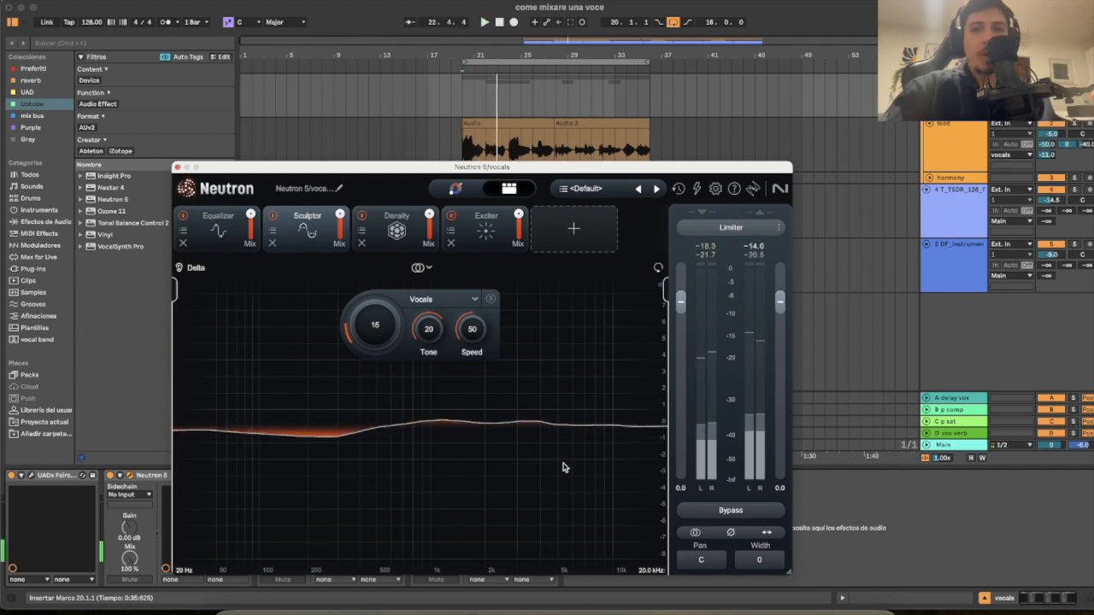
click(396, 215)
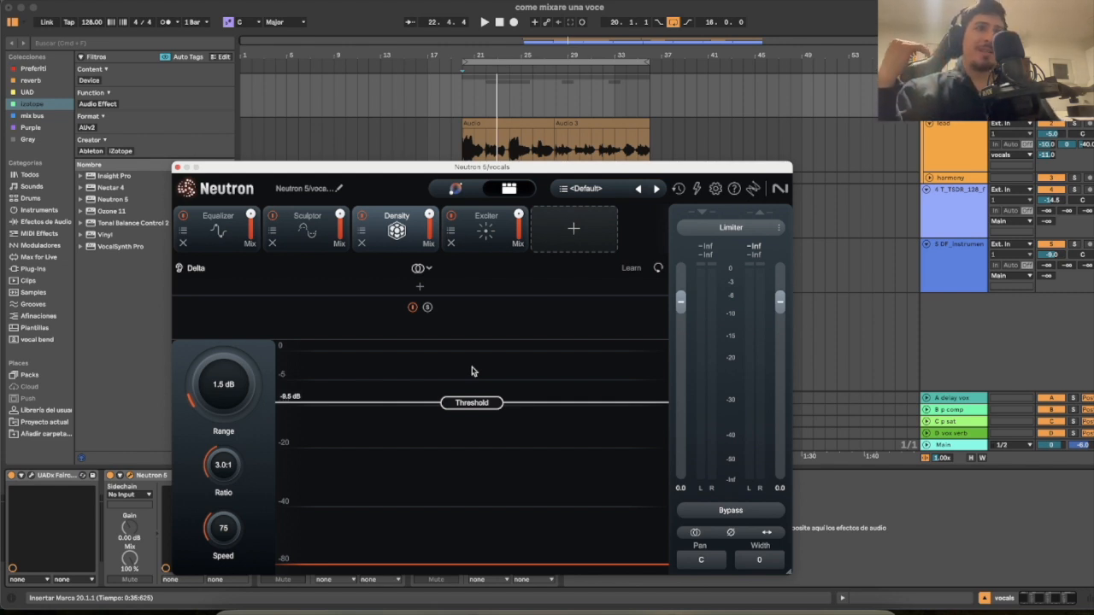
Examine the low, mid and high bands of Neutron 5's Exciter module on the vocals group, and close the editor
click(487, 222)
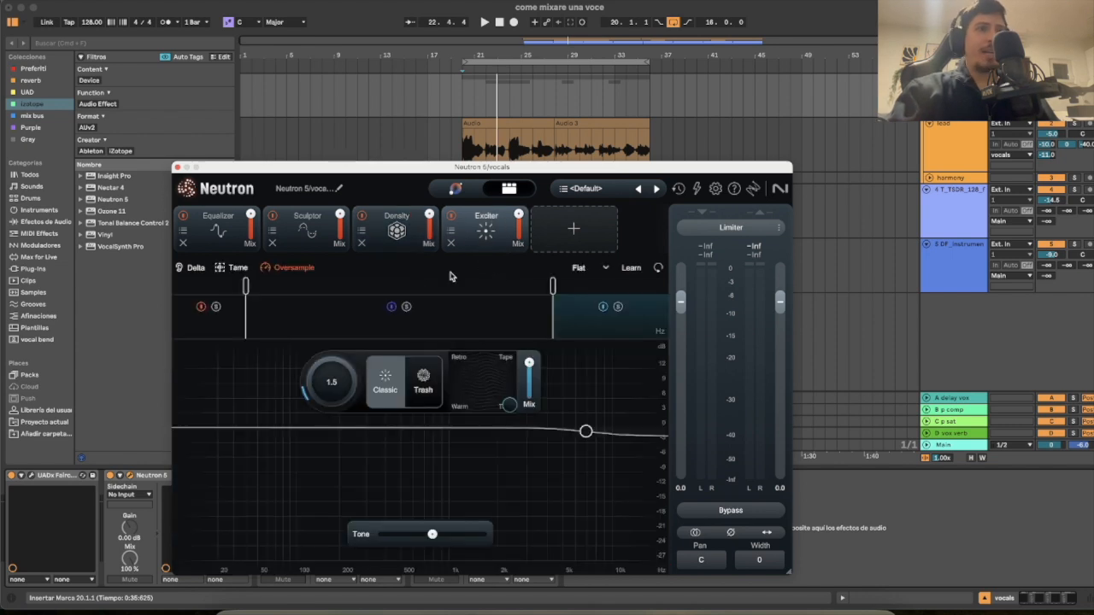
click(467, 327)
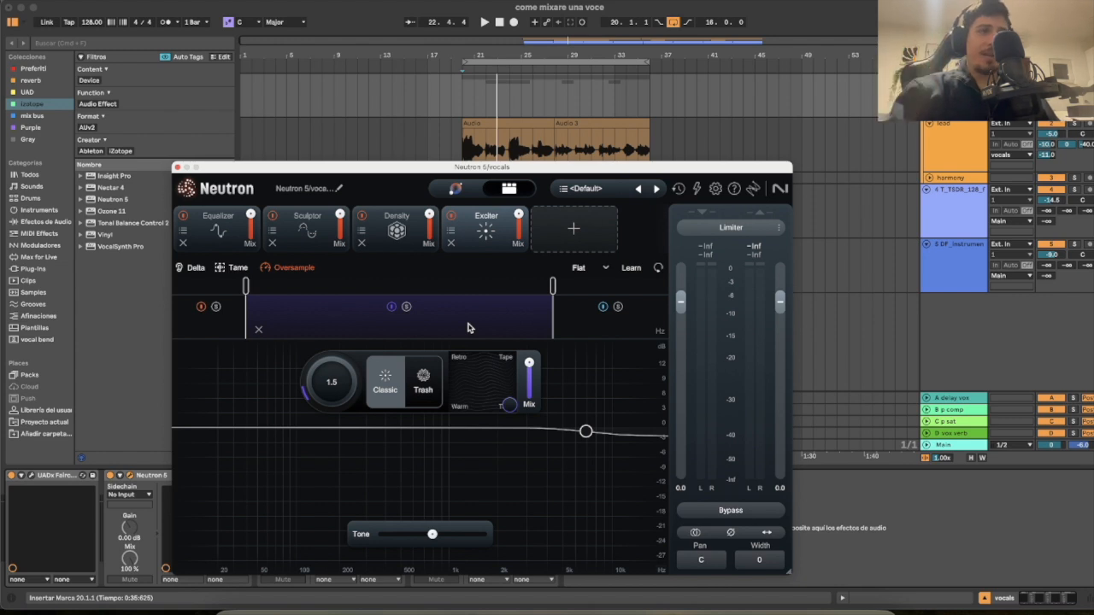
click(219, 332)
click(358, 328)
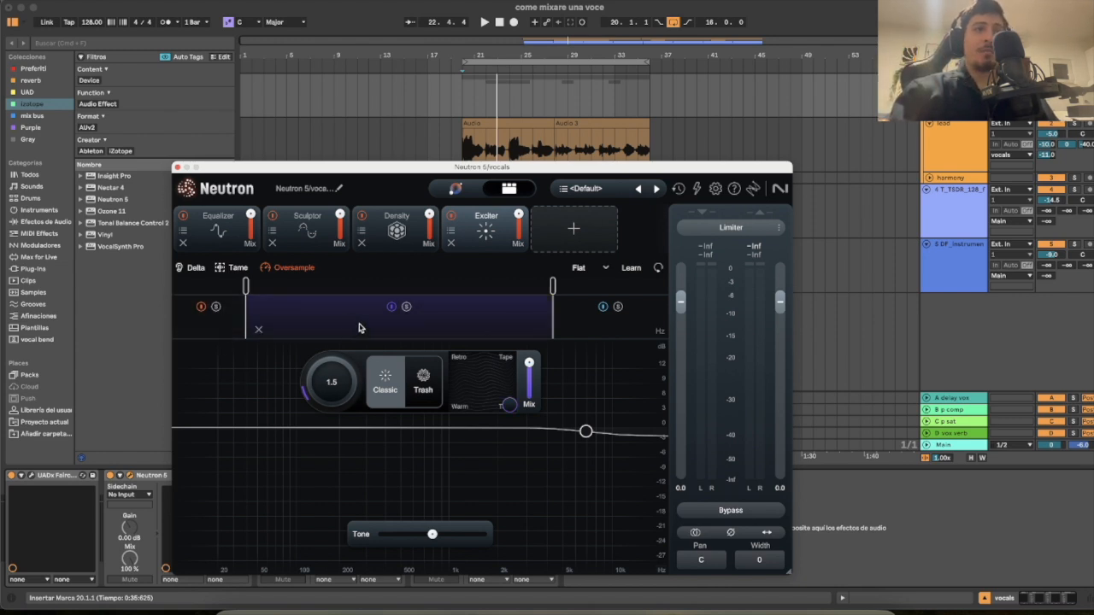
click(625, 333)
click(453, 323)
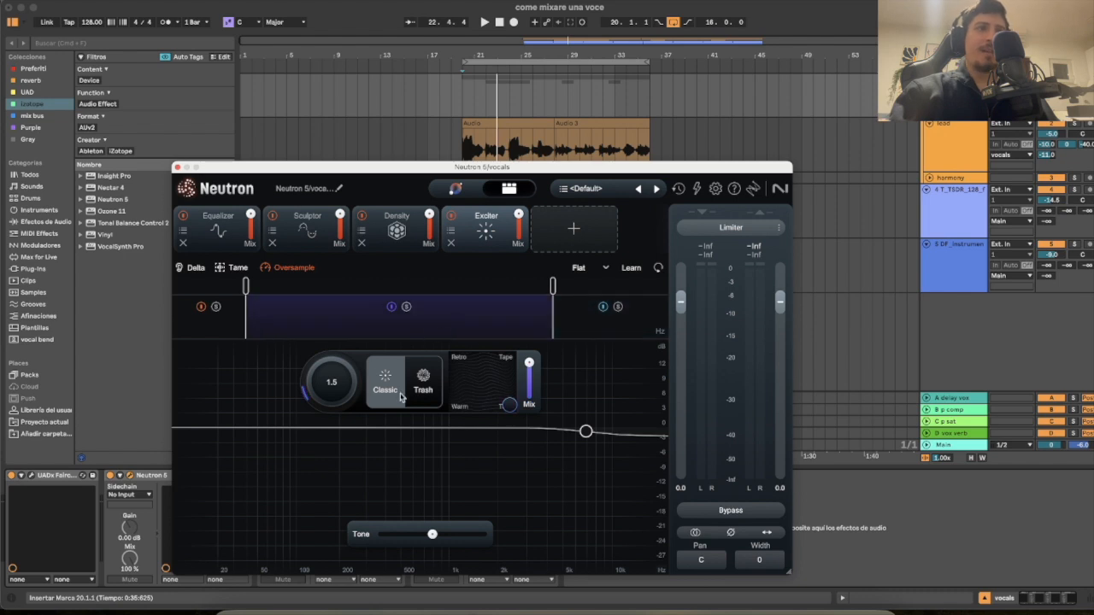
click(223, 330)
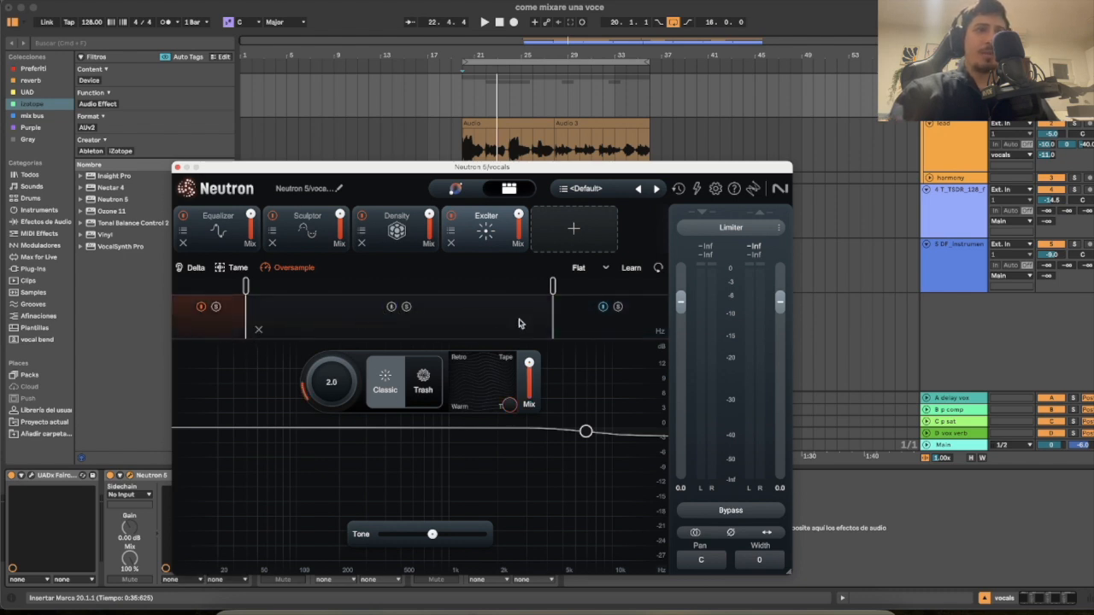
click(468, 323)
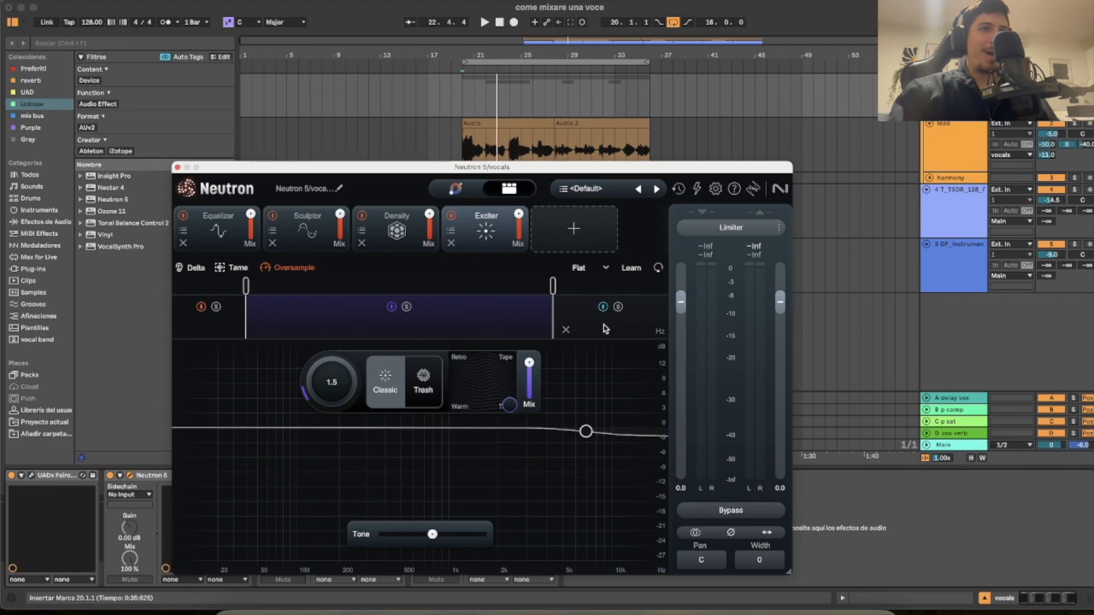
click(615, 334)
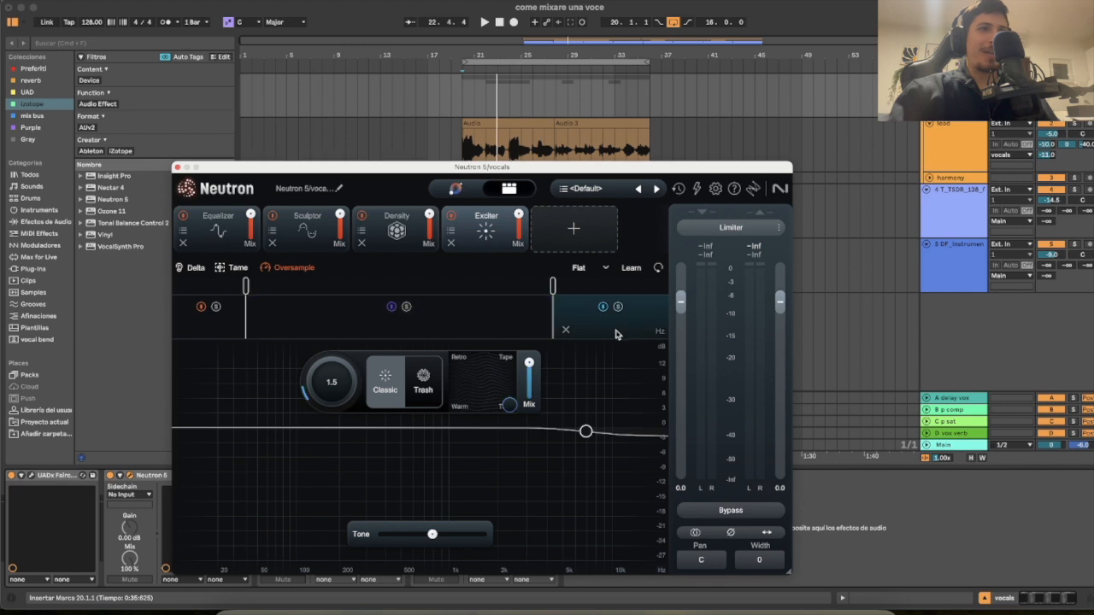
click(341, 331)
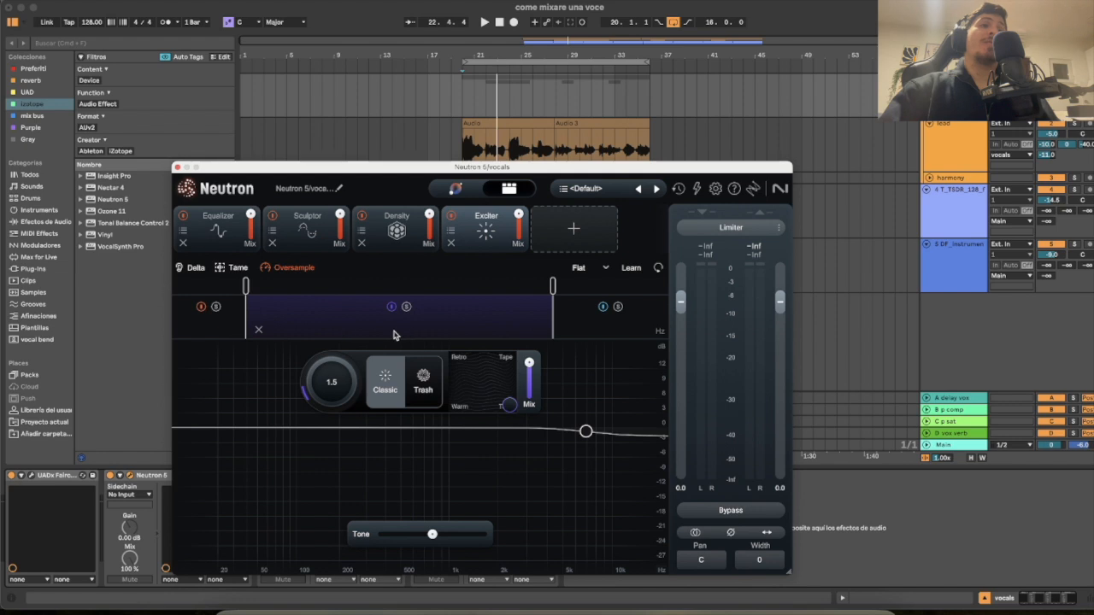
click(630, 333)
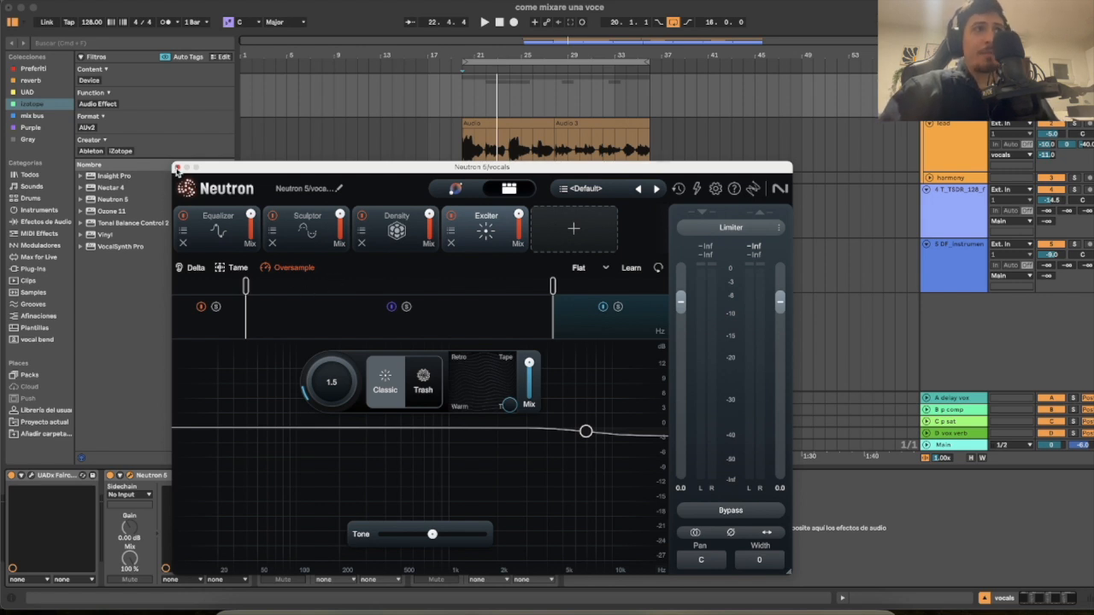
click(177, 168)
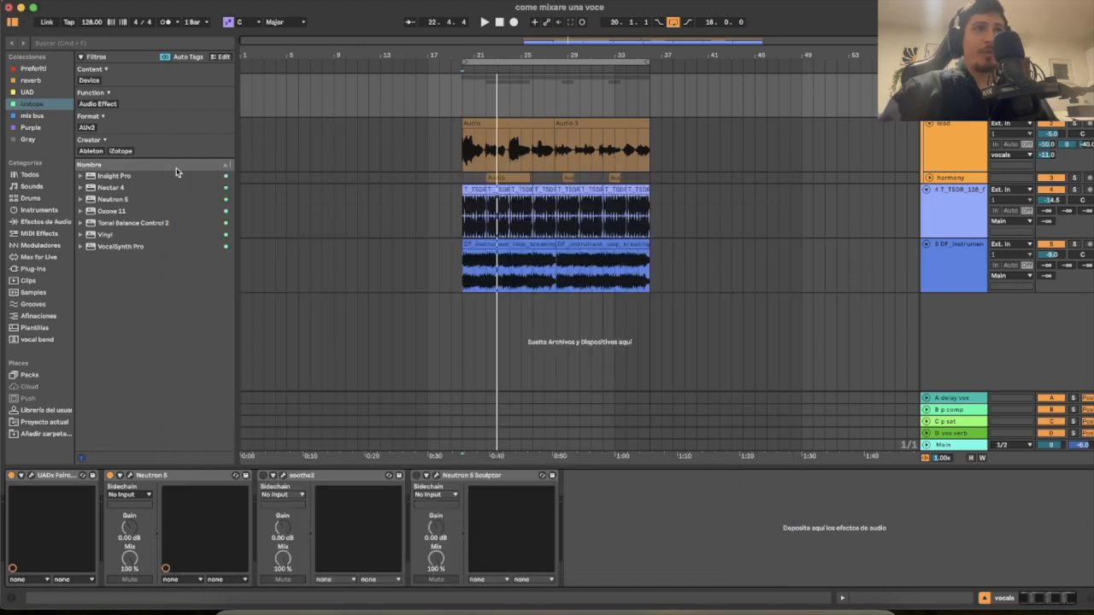
Enable soothe2 on the vocals group, examine its Softer vocal treble settings, and close the editor
click(263, 476)
click(283, 476)
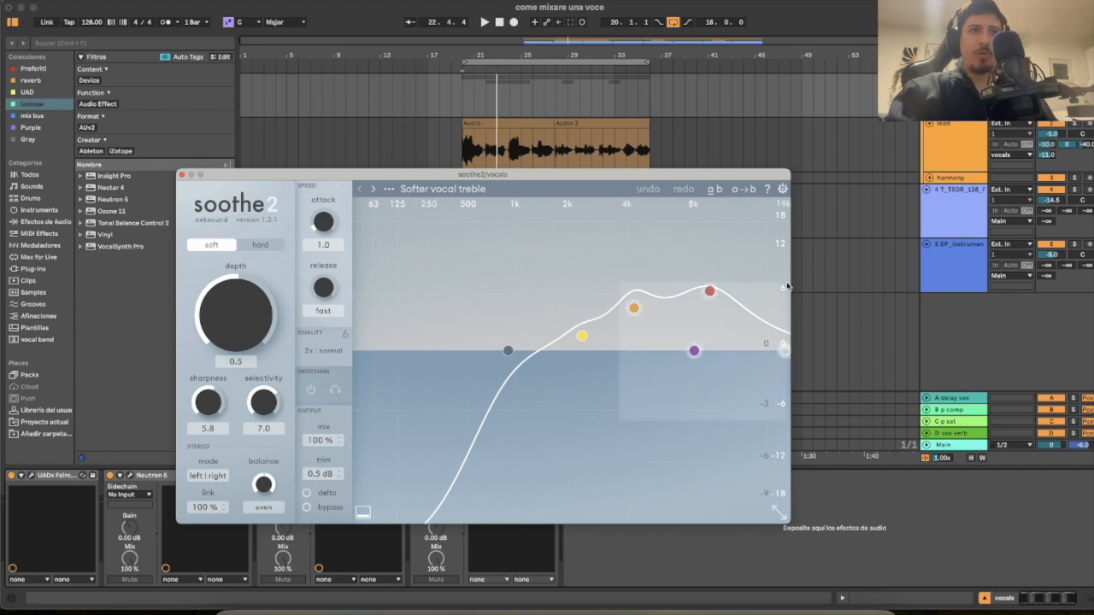
click(181, 174)
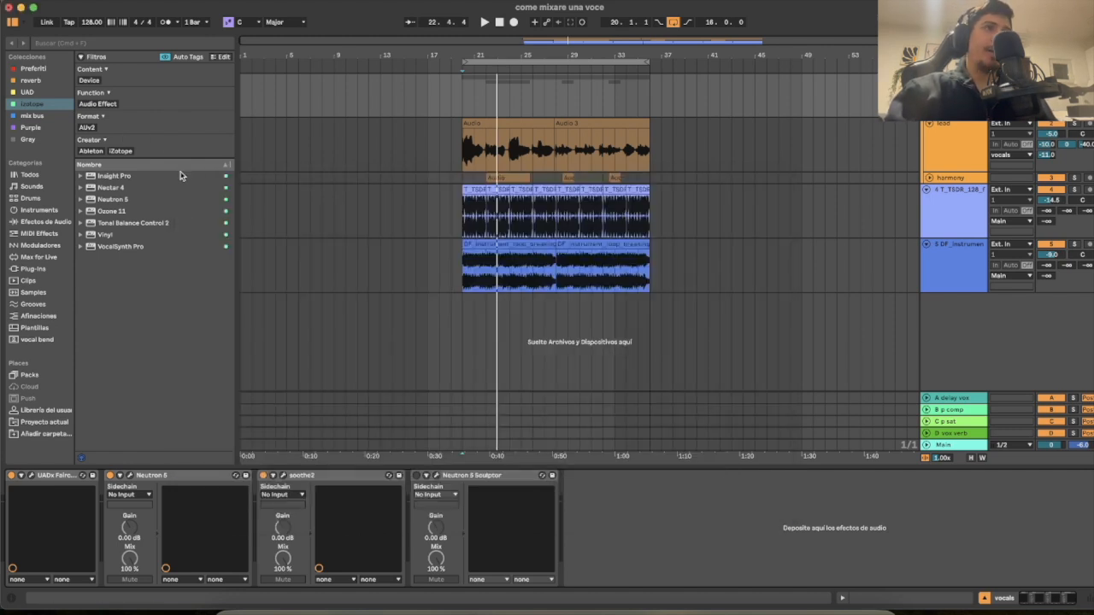
Enable Neutron 5 Sculptor on the vocals group, audition its Add Fullness processing from the lead clip's start, and close the editor
click(438, 475)
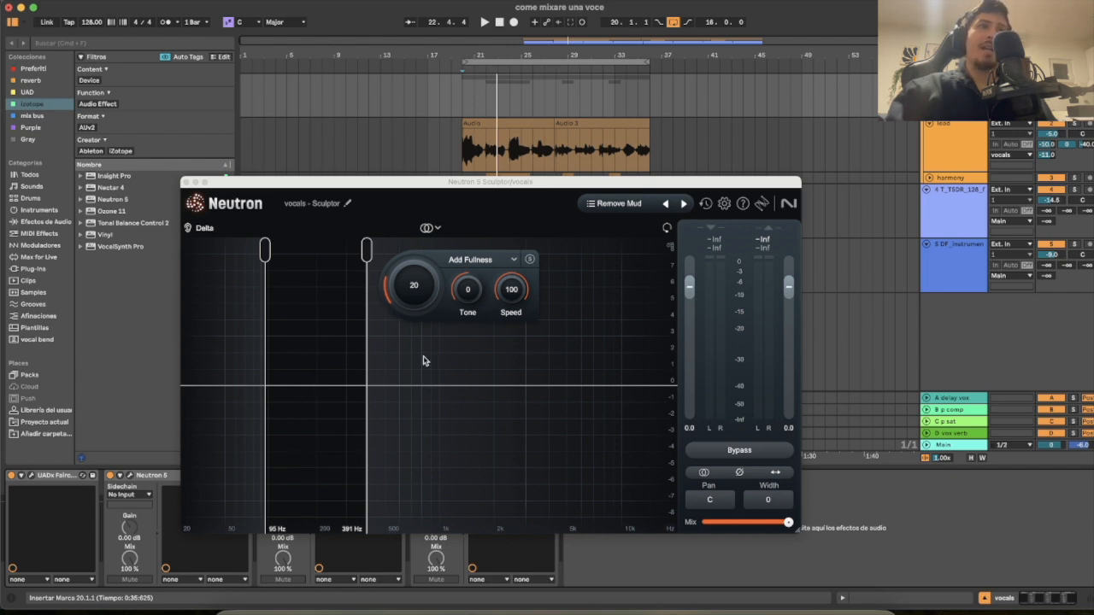
click(442, 154)
click(461, 157)
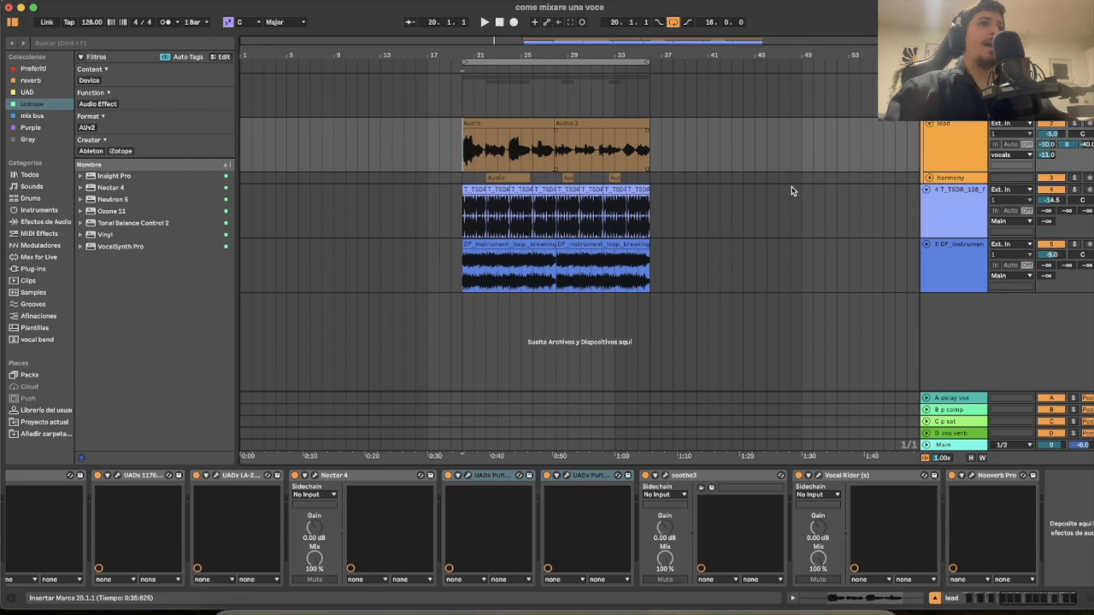
key(space)
click(950, 89)
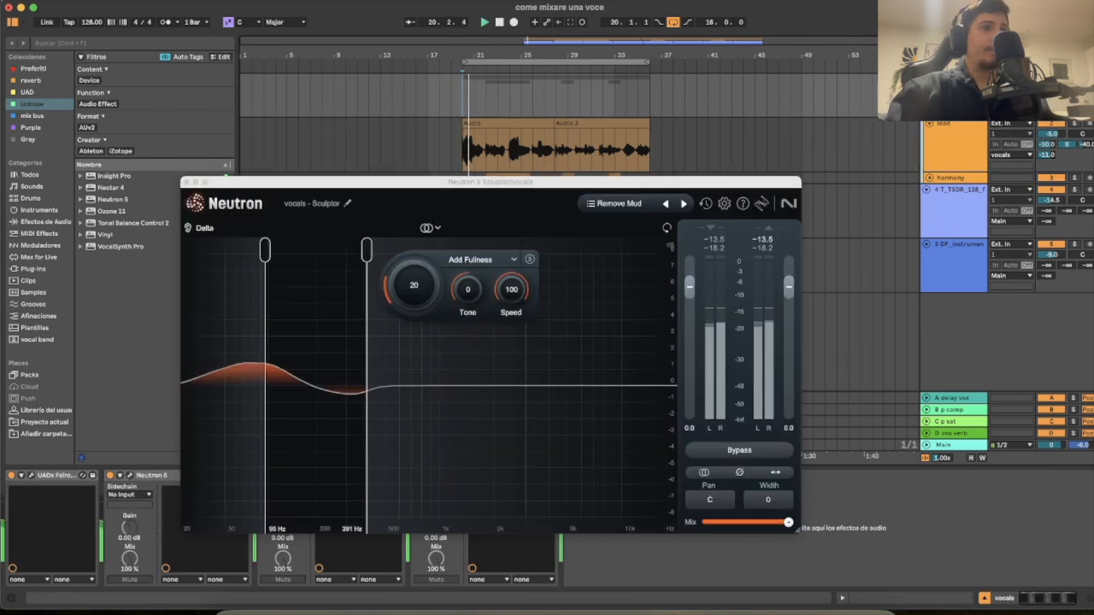
click(186, 182)
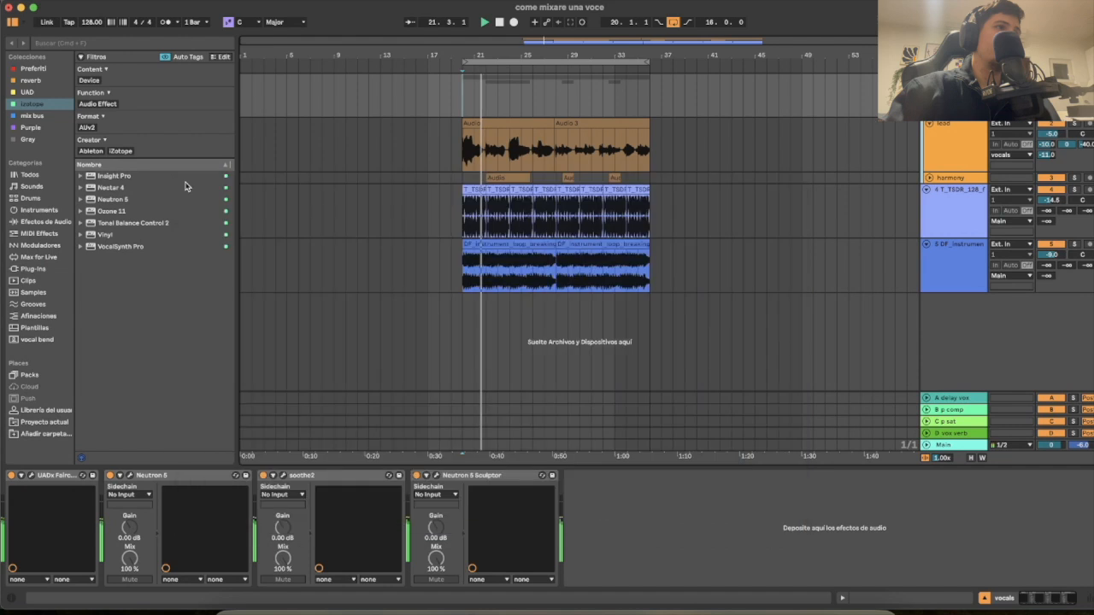